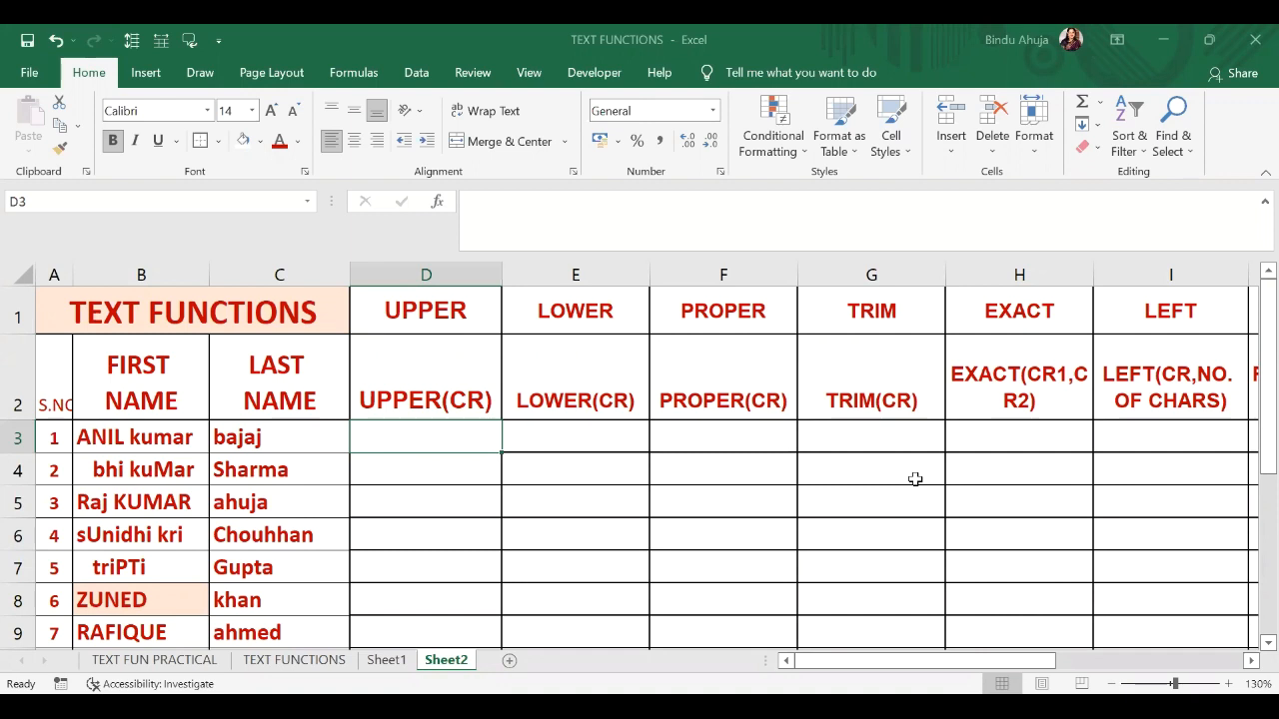
# Enter the formula =UPPER(B3) in cell D3 to convert the first name to uppercase.
pyautogui.moveTo(140, 437); pyautogui.dragTo(112, 596)
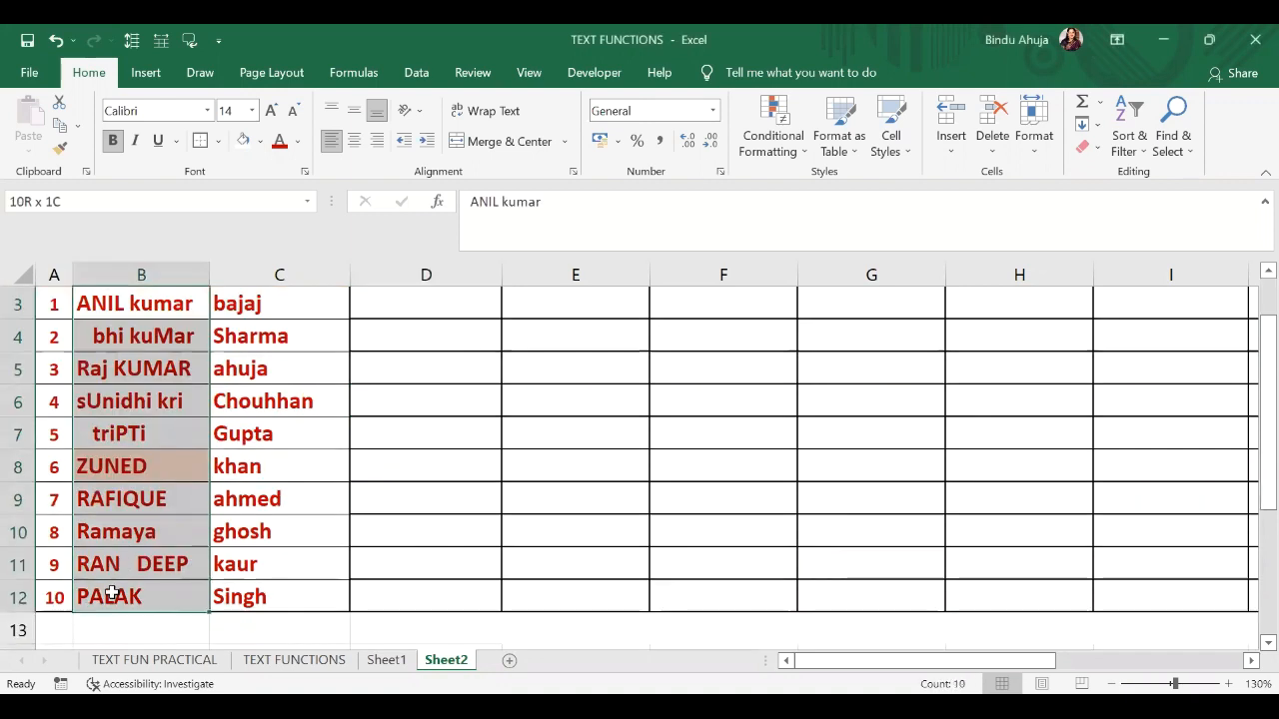
pyautogui.scroll(1, 374, 500)
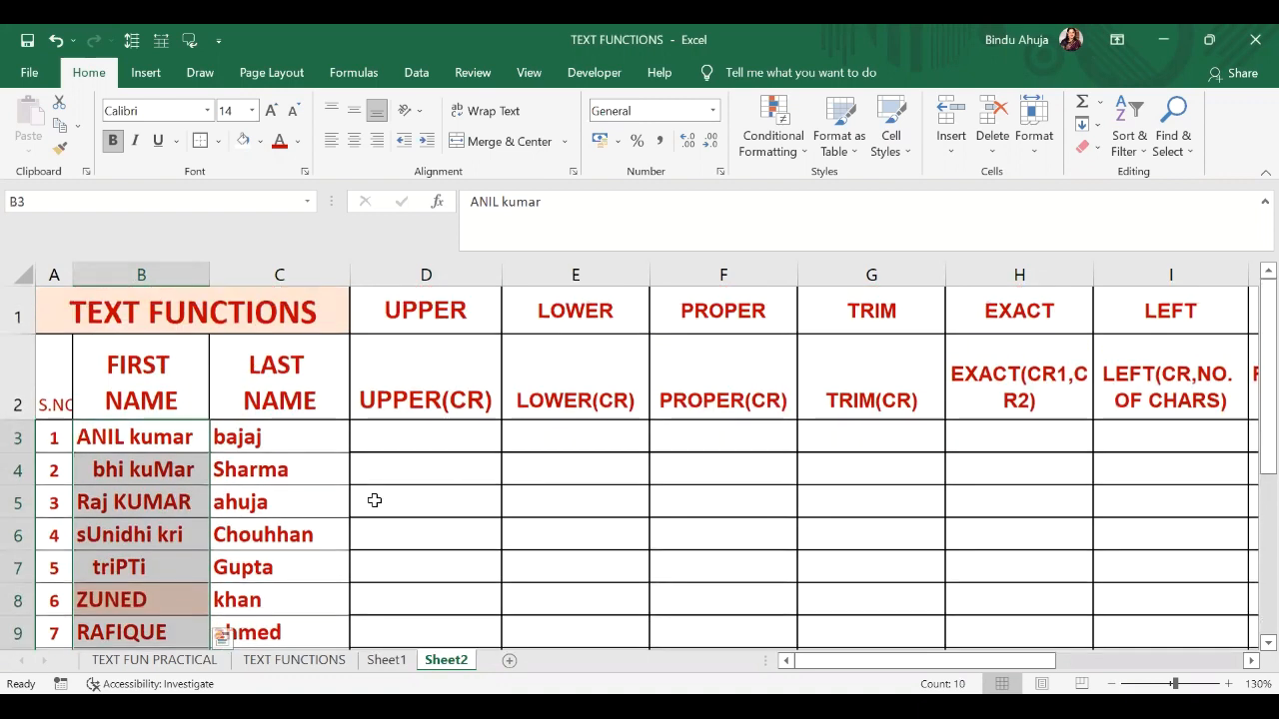
pyautogui.click(397, 430)
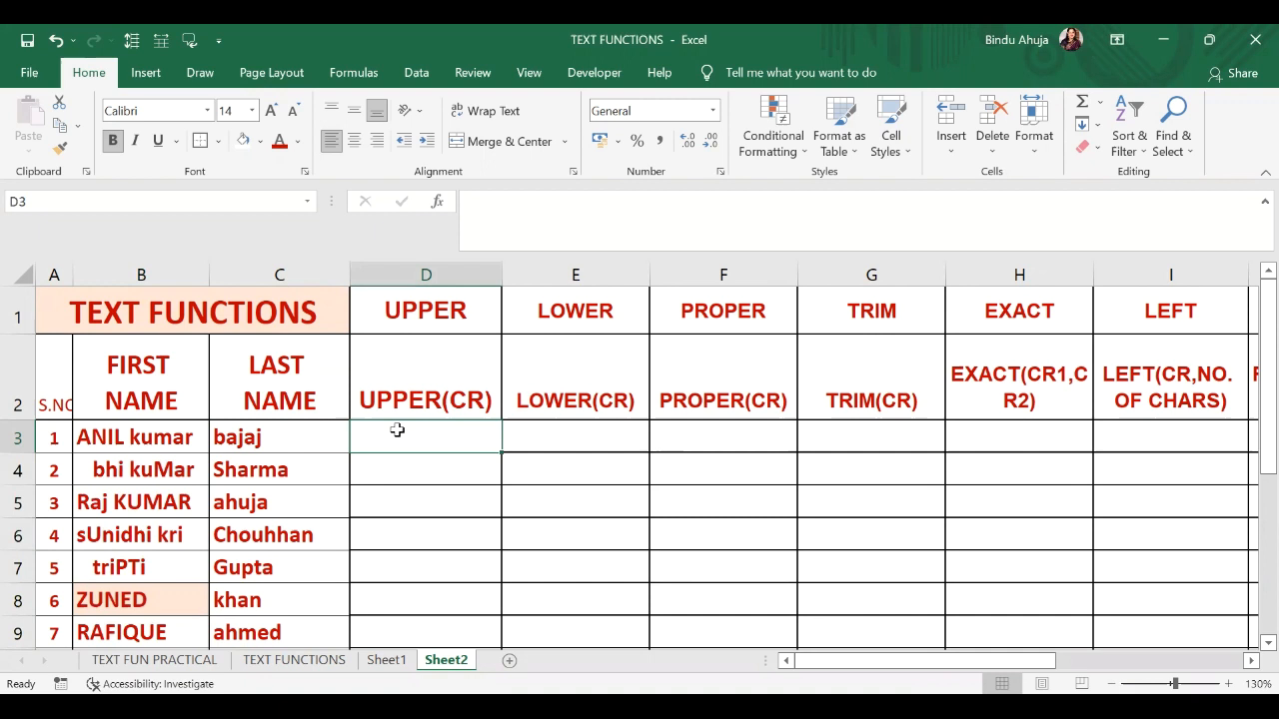
pyautogui.write('=')
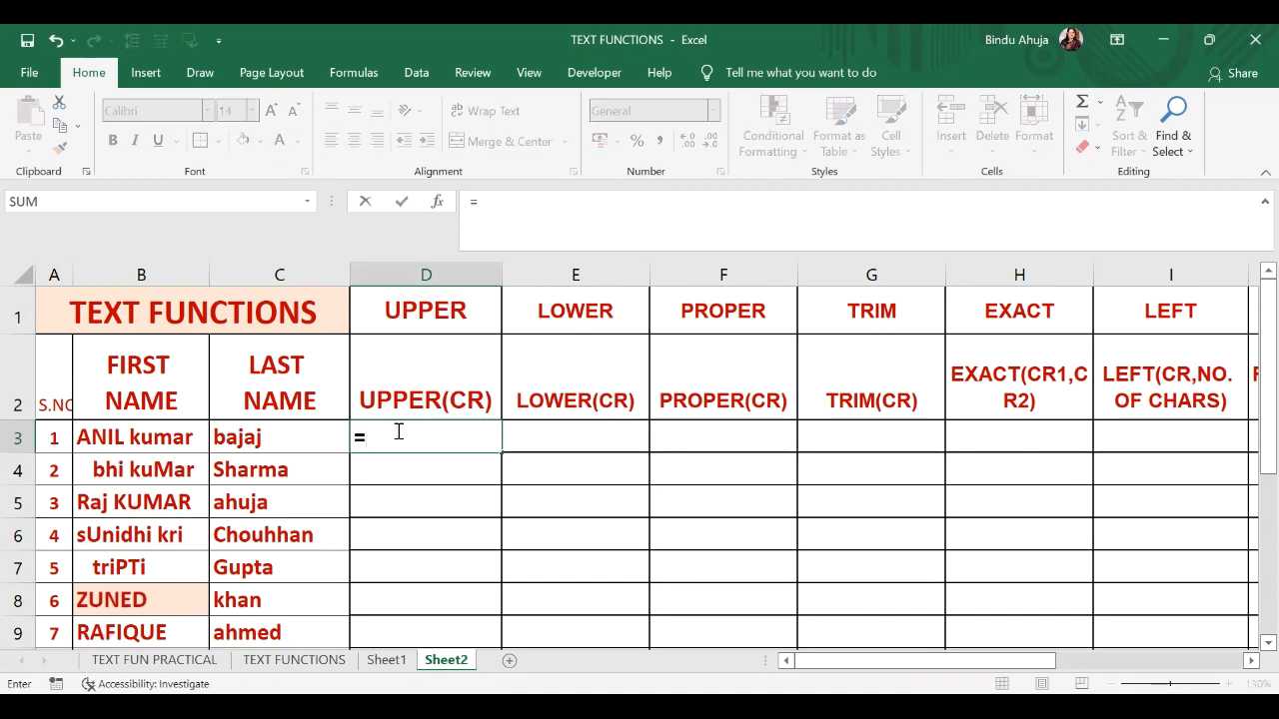
pyautogui.write('UPPER(')
pyautogui.click(145, 447)
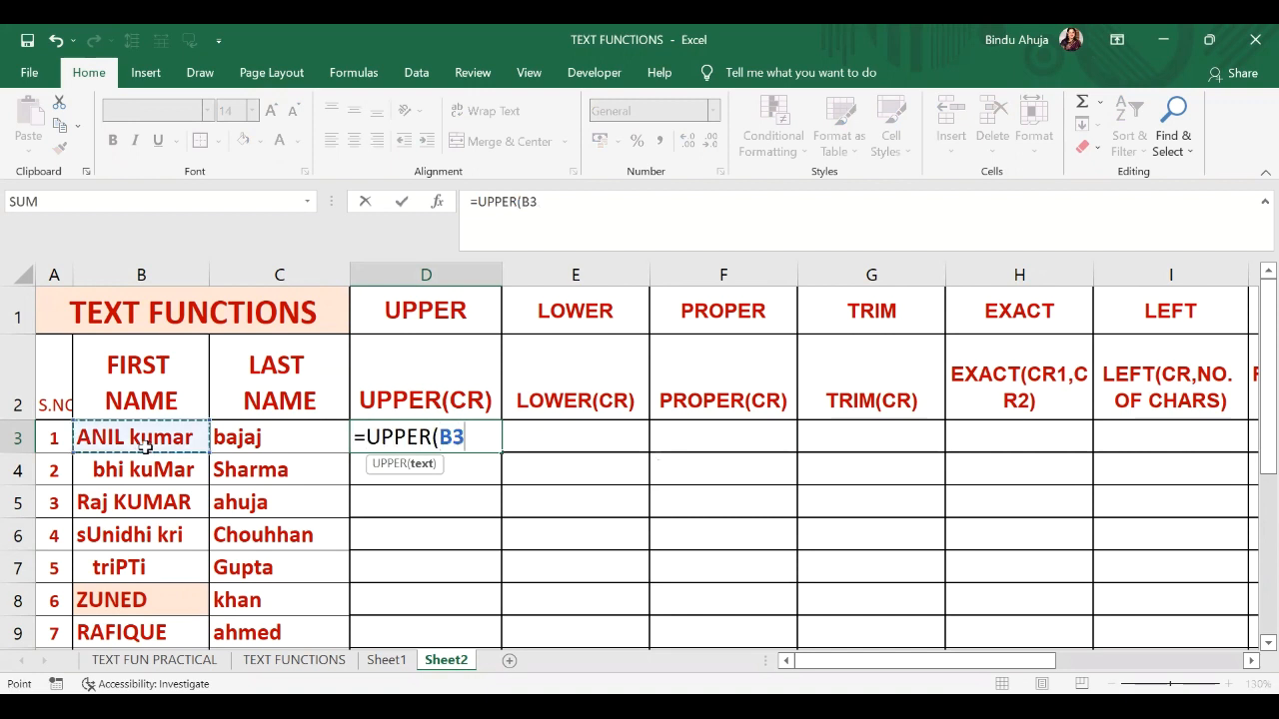
pyautogui.write(')')
pyautogui.press('Return')
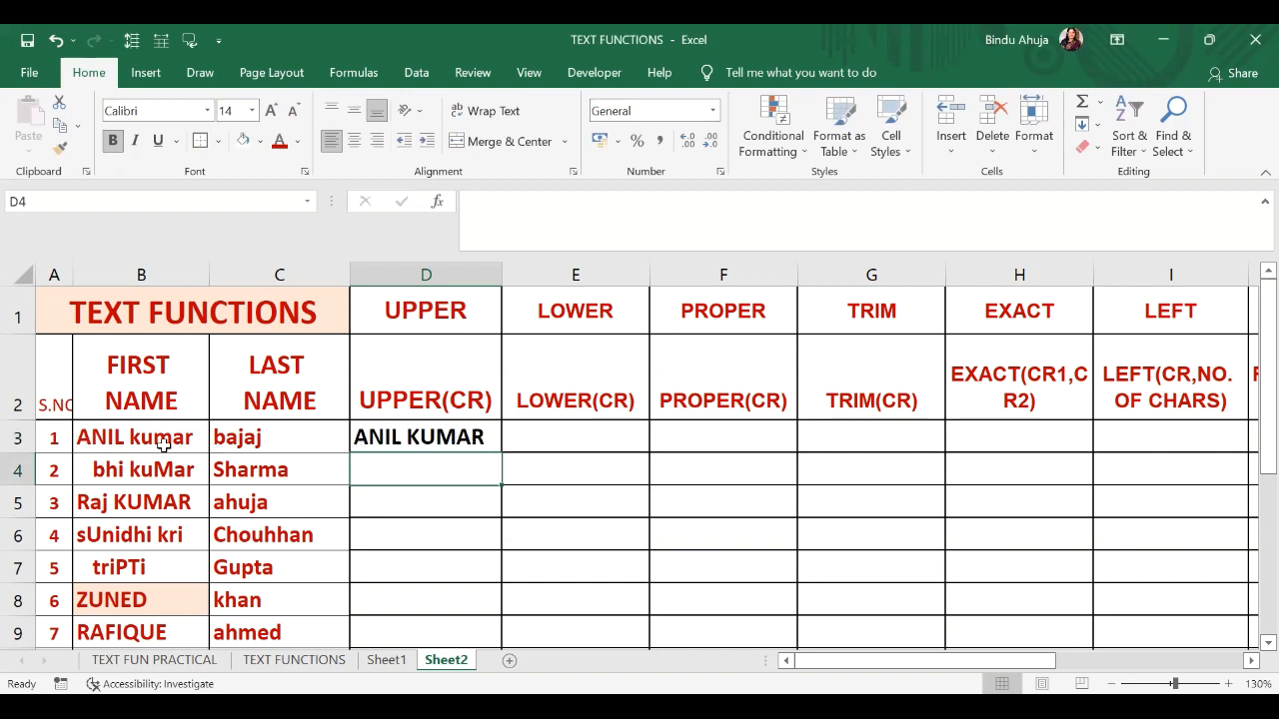
# Fill the UPPER formula from D3 down through D12 and check the filled column.
pyautogui.click(410, 436)
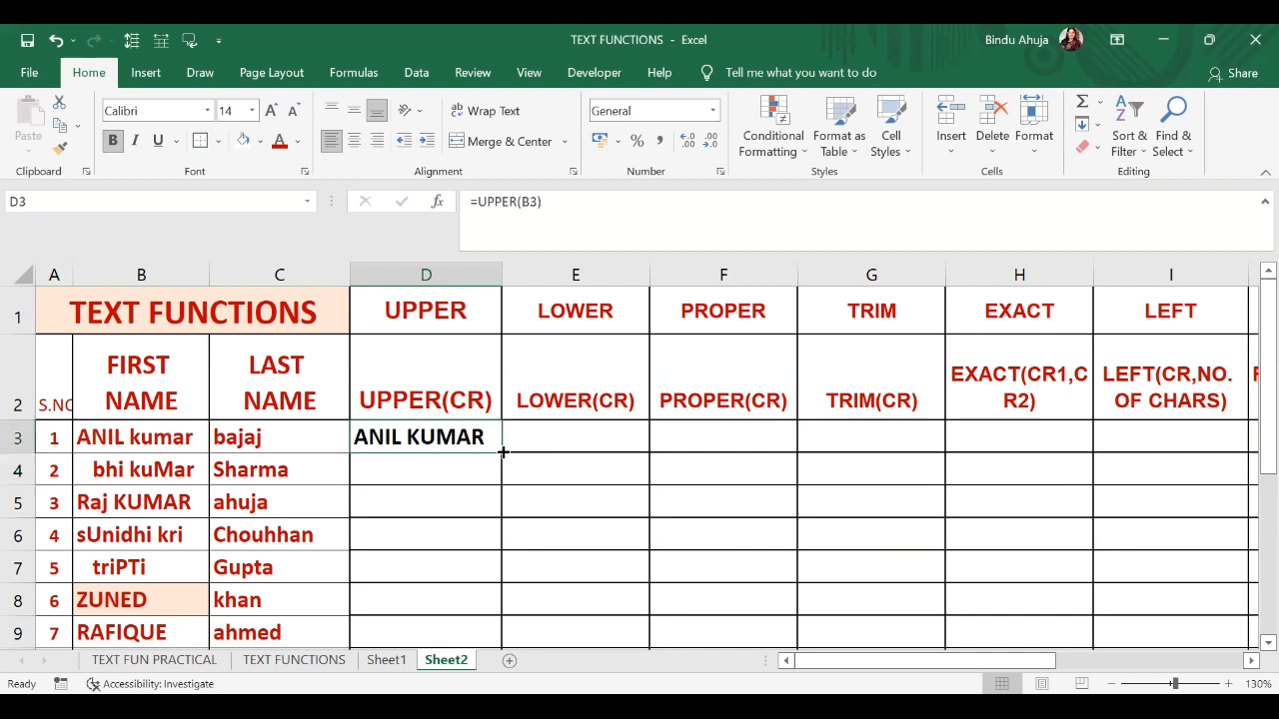
pyautogui.doubleClick(503, 452)
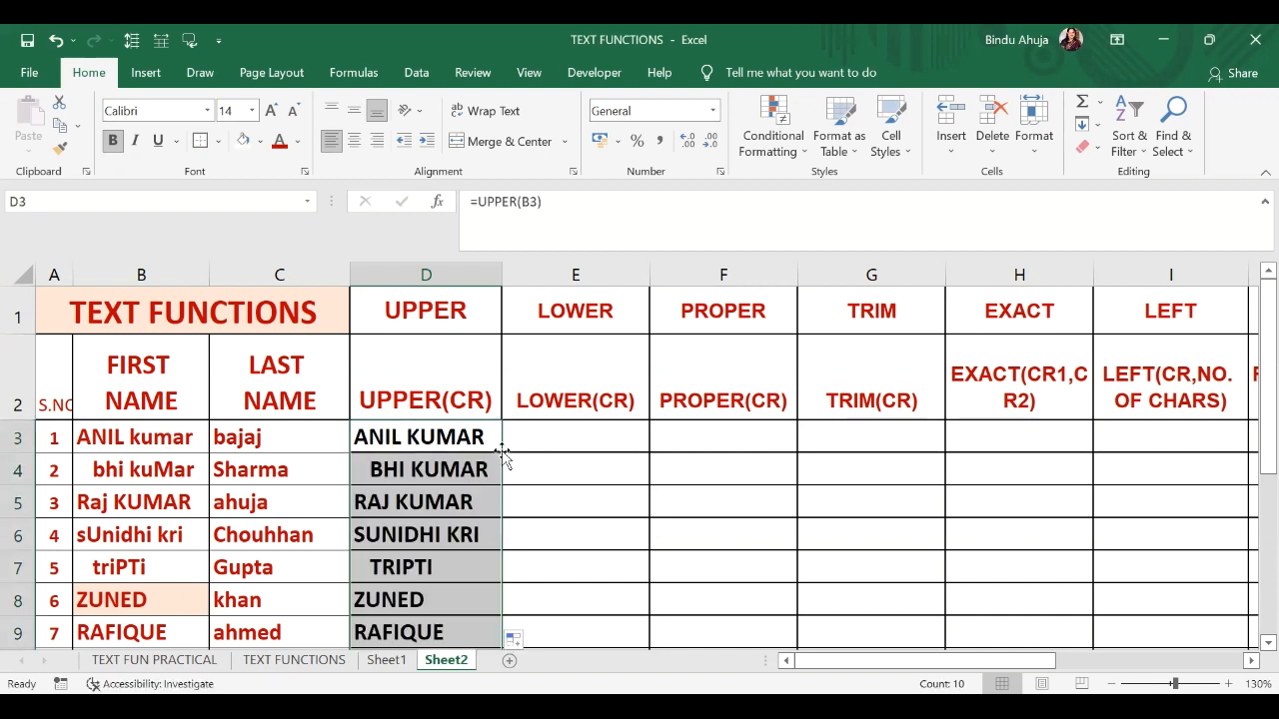
pyautogui.scroll(-1, 549, 460)
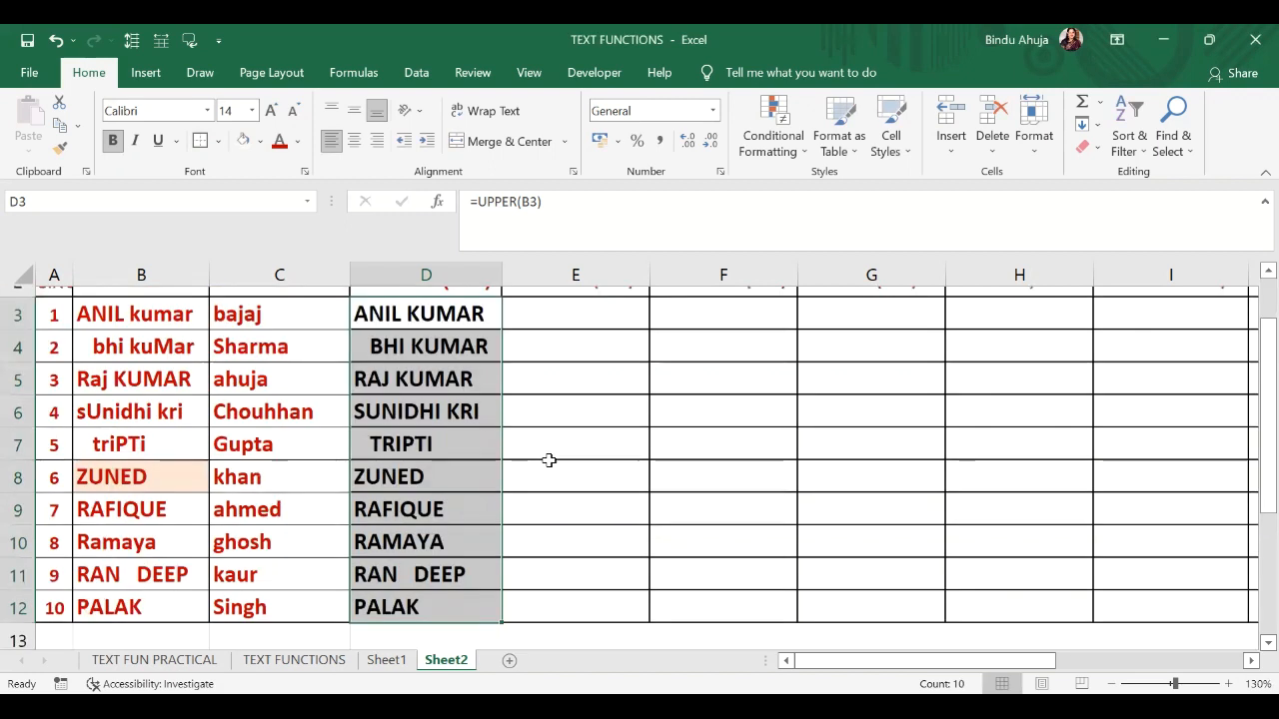
pyautogui.scroll(-1, 549, 460)
pyautogui.scroll(3, 545, 458)
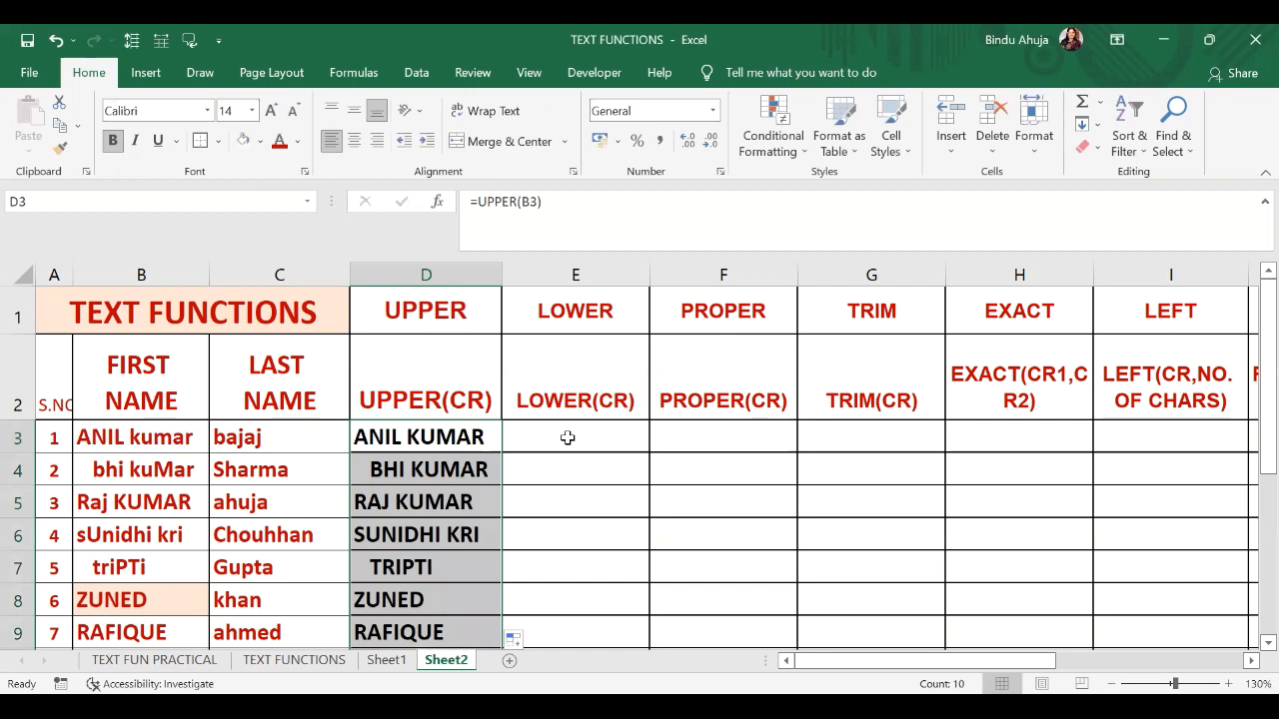
# Enter =LOWER(B3) in cell E3 and fill the formula down through E12.
pyautogui.click(566, 438)
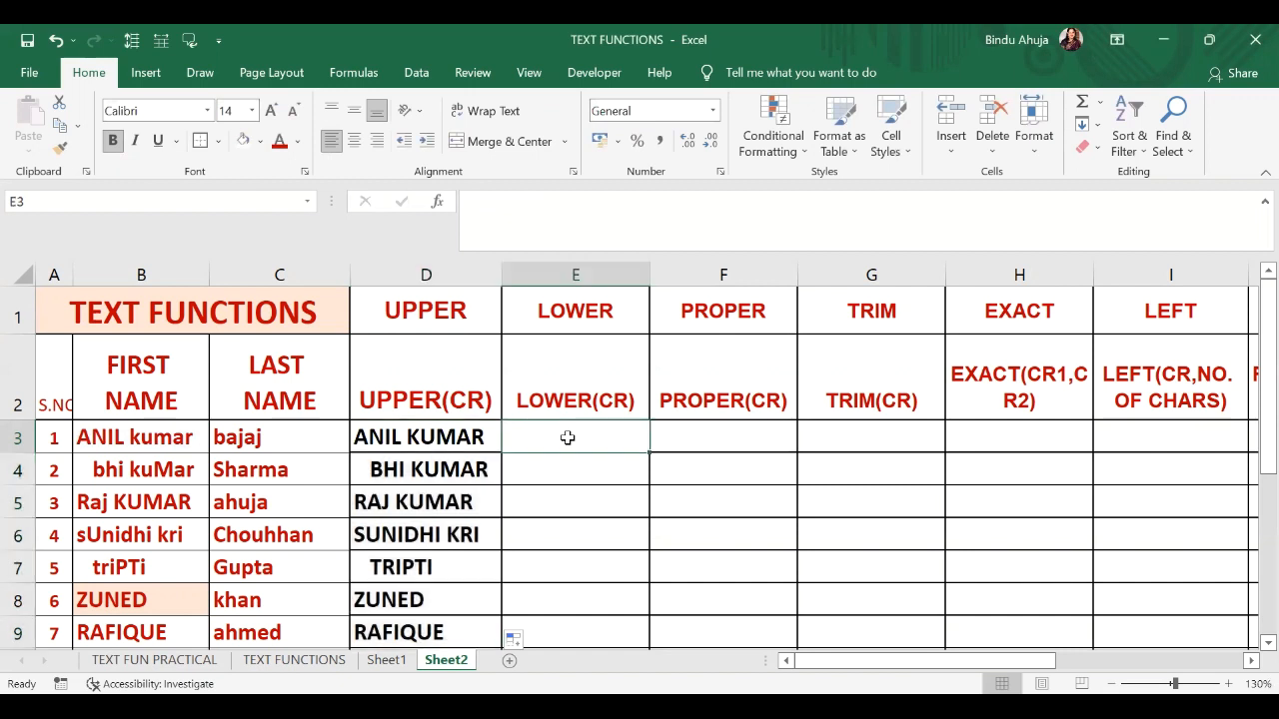
pyautogui.write('=')
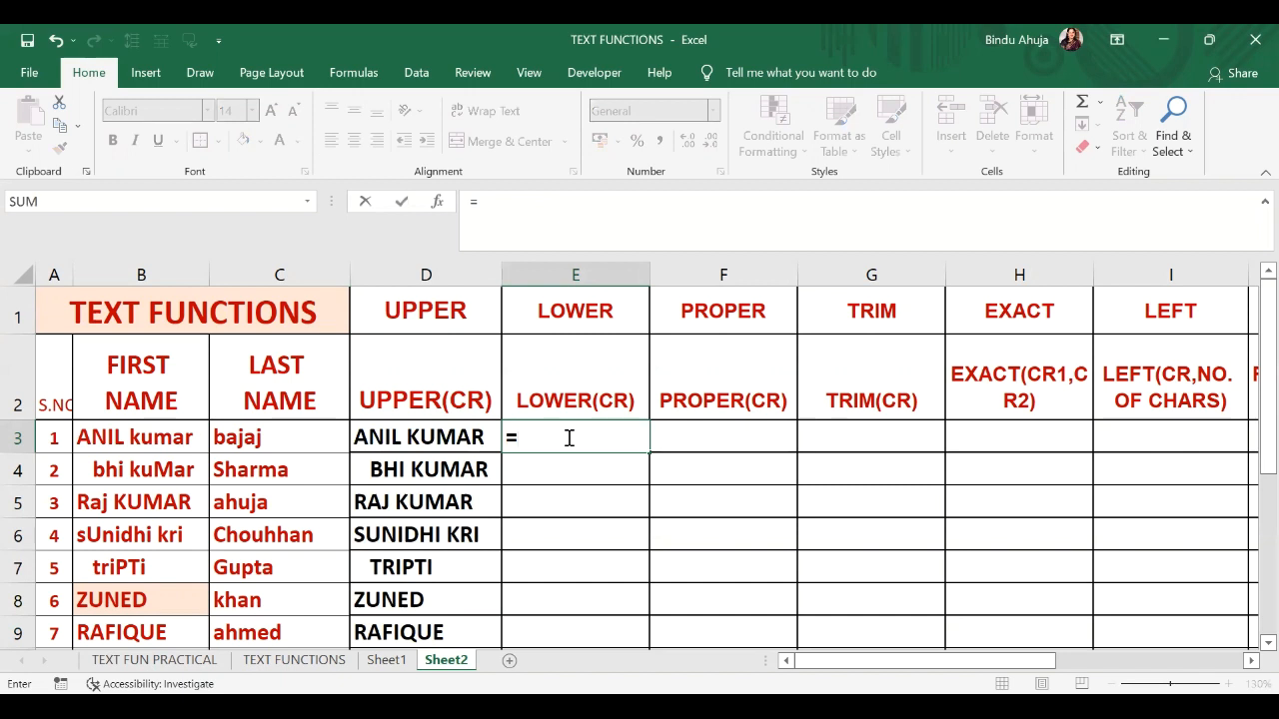
pyautogui.write('LOWER(')
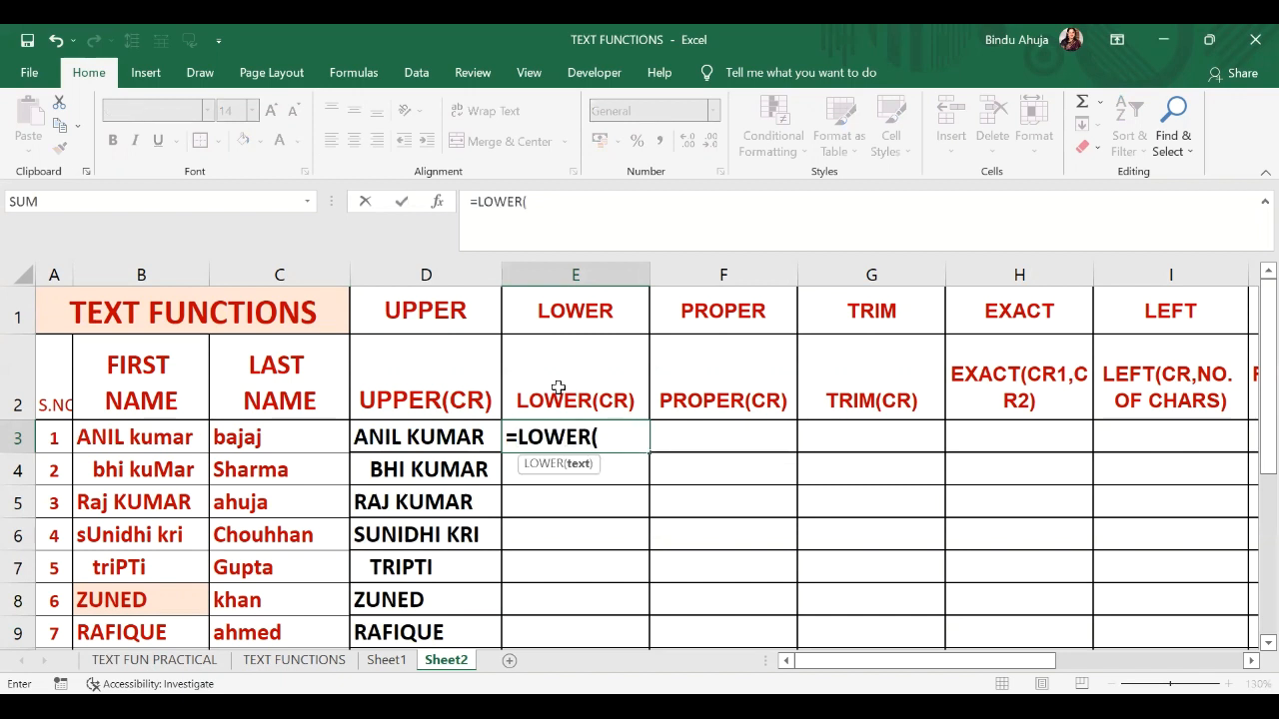
pyautogui.click(163, 437)
pyautogui.write(')')
pyautogui.press('Return')
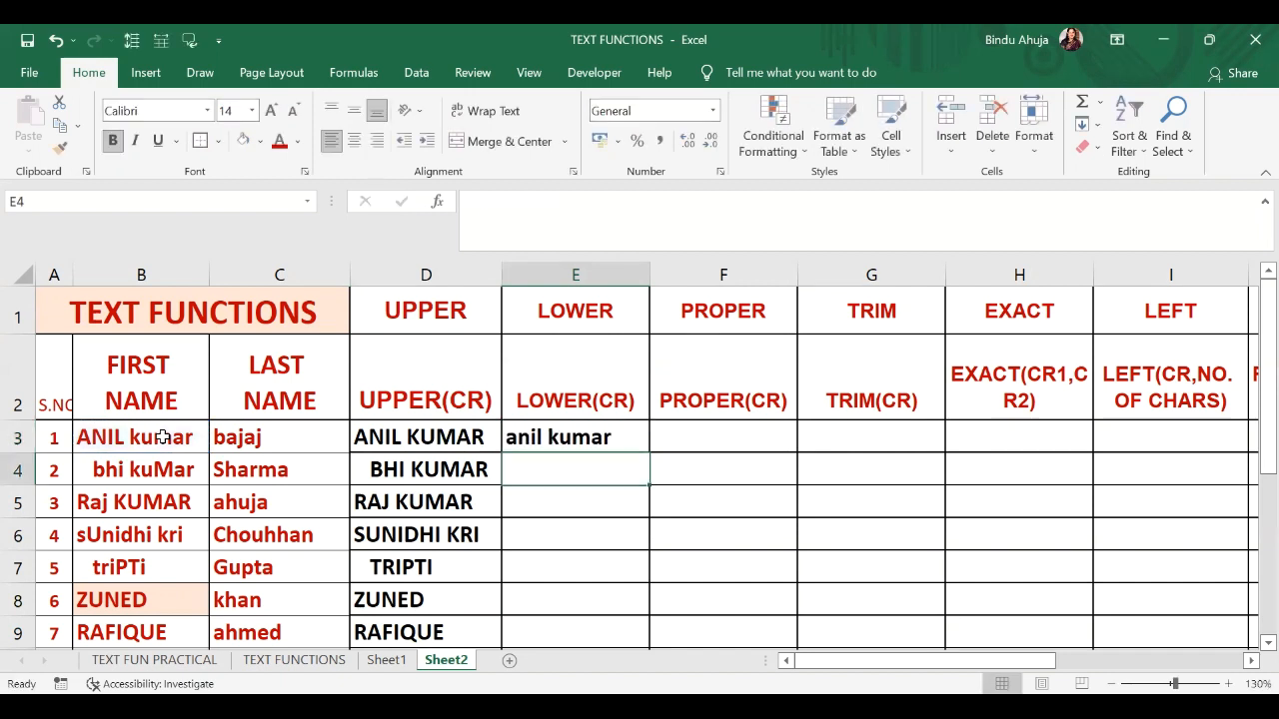
pyautogui.click(587, 442)
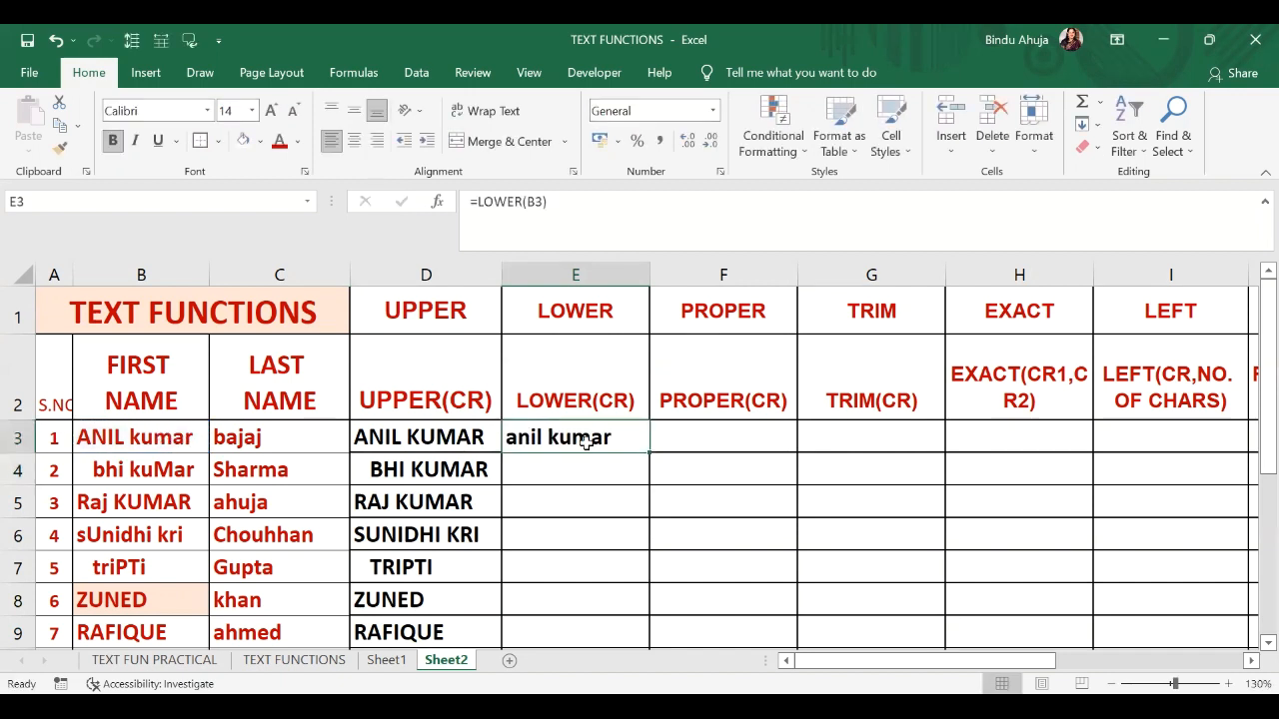
pyautogui.doubleClick(651, 450)
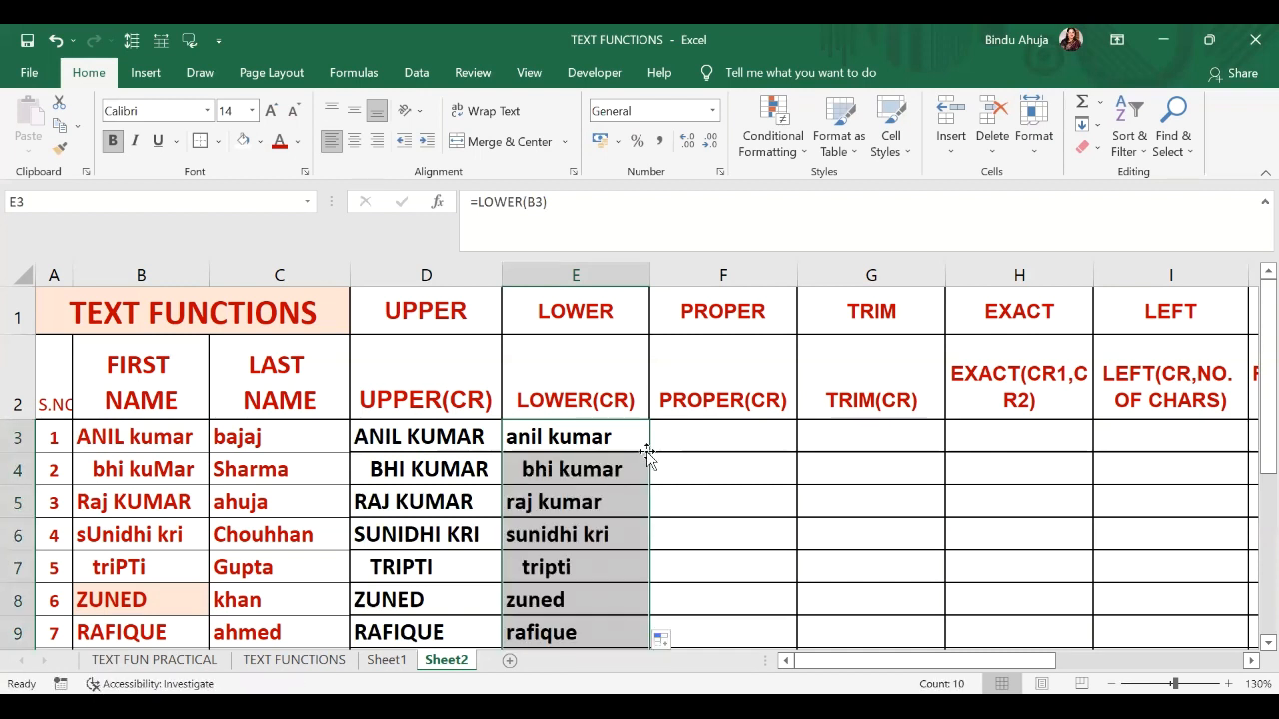
# Enter the formula =PROPER(B3) in cell F3 to capitalize each word of the first name.
pyautogui.click(714, 432)
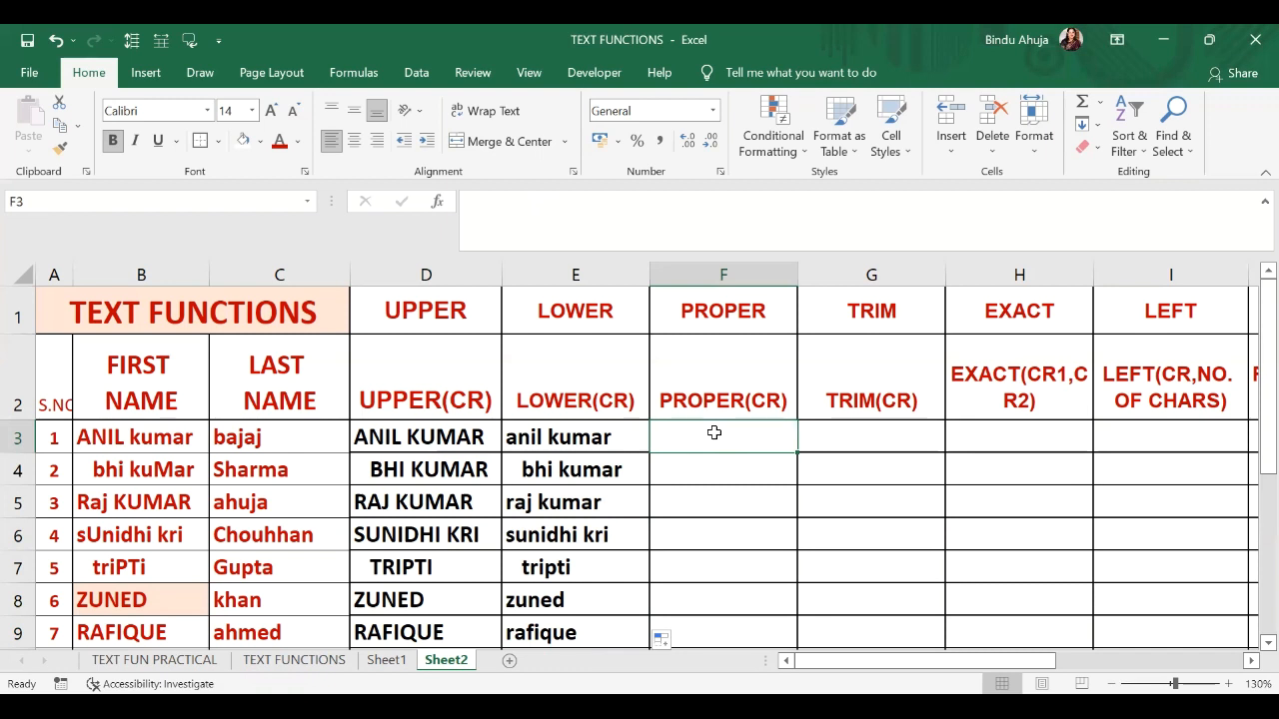
pyautogui.write('=')
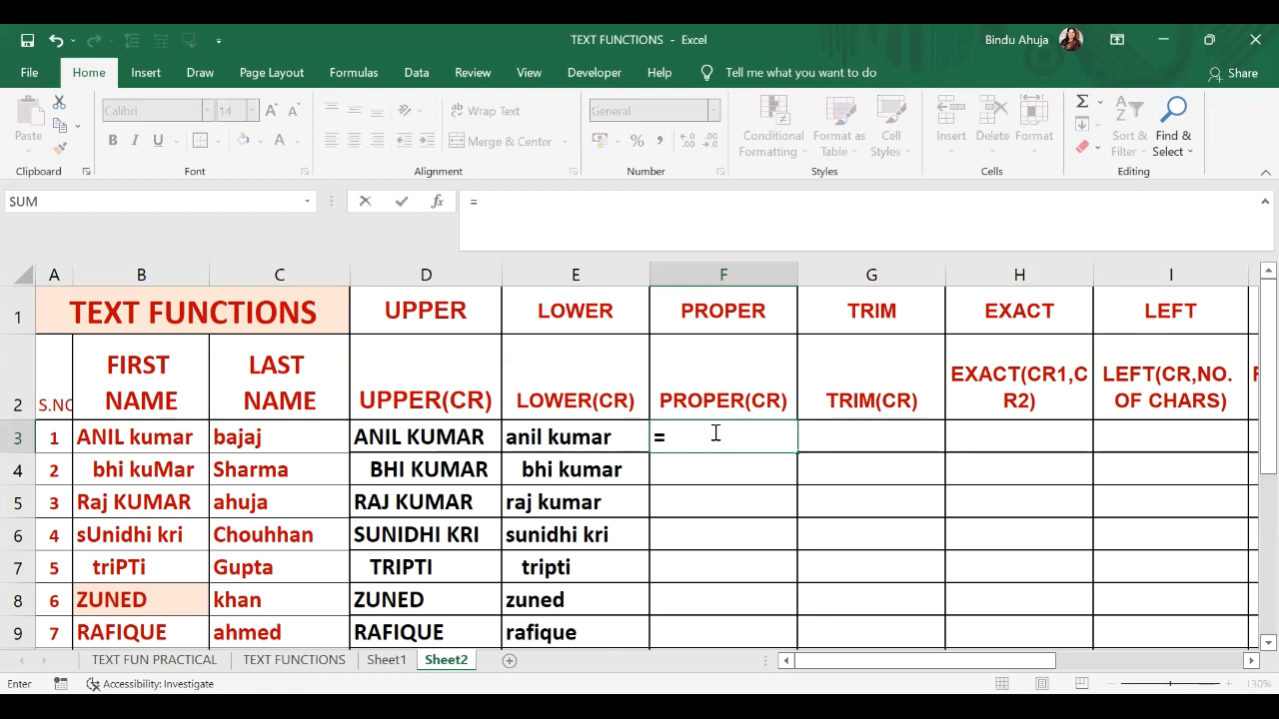
pyautogui.write('PROPER(')
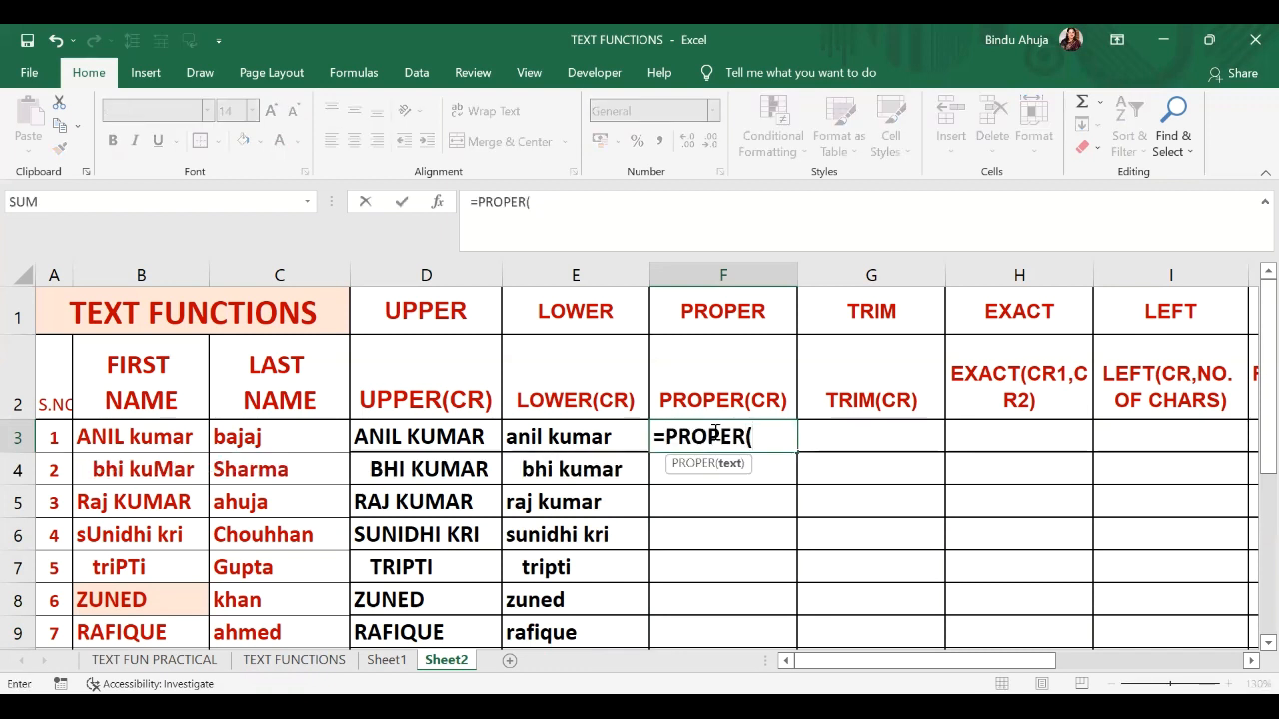
pyautogui.click(172, 439)
pyautogui.write(')')
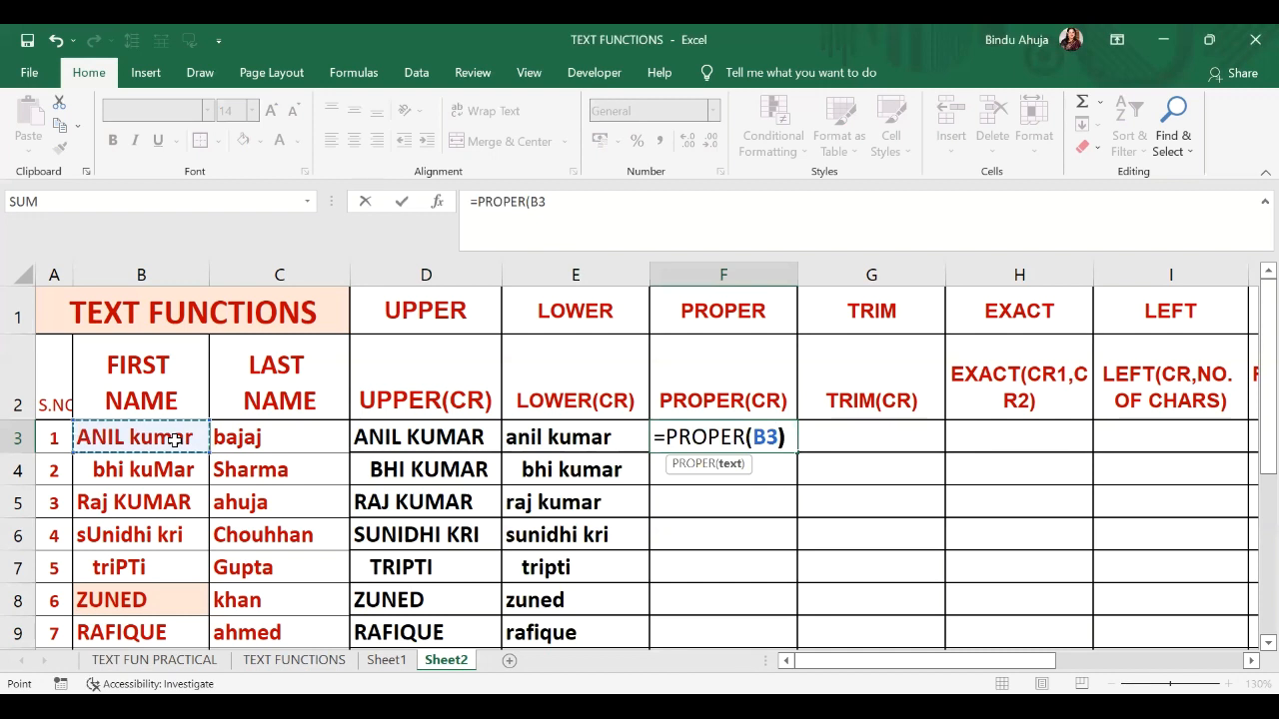
pyautogui.press('Return')
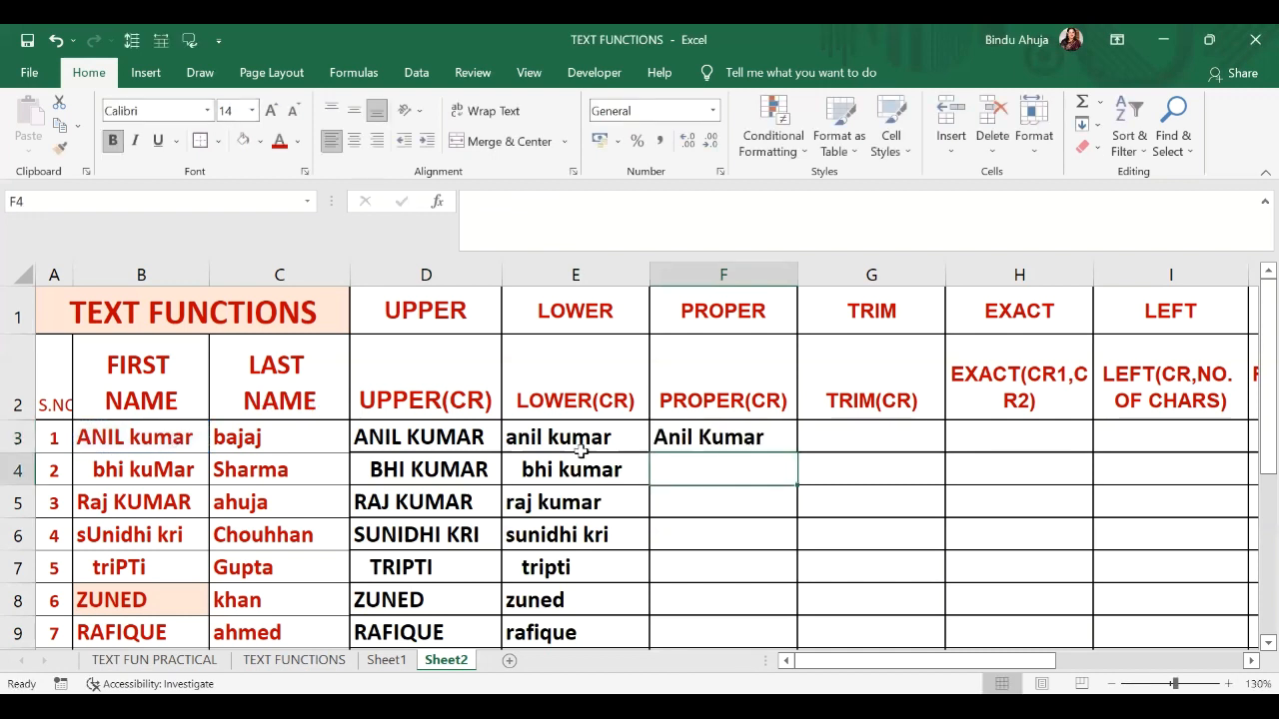
# Fill the PROPER formula from F3 down through F12 and check the filled column.
pyautogui.click(723, 440)
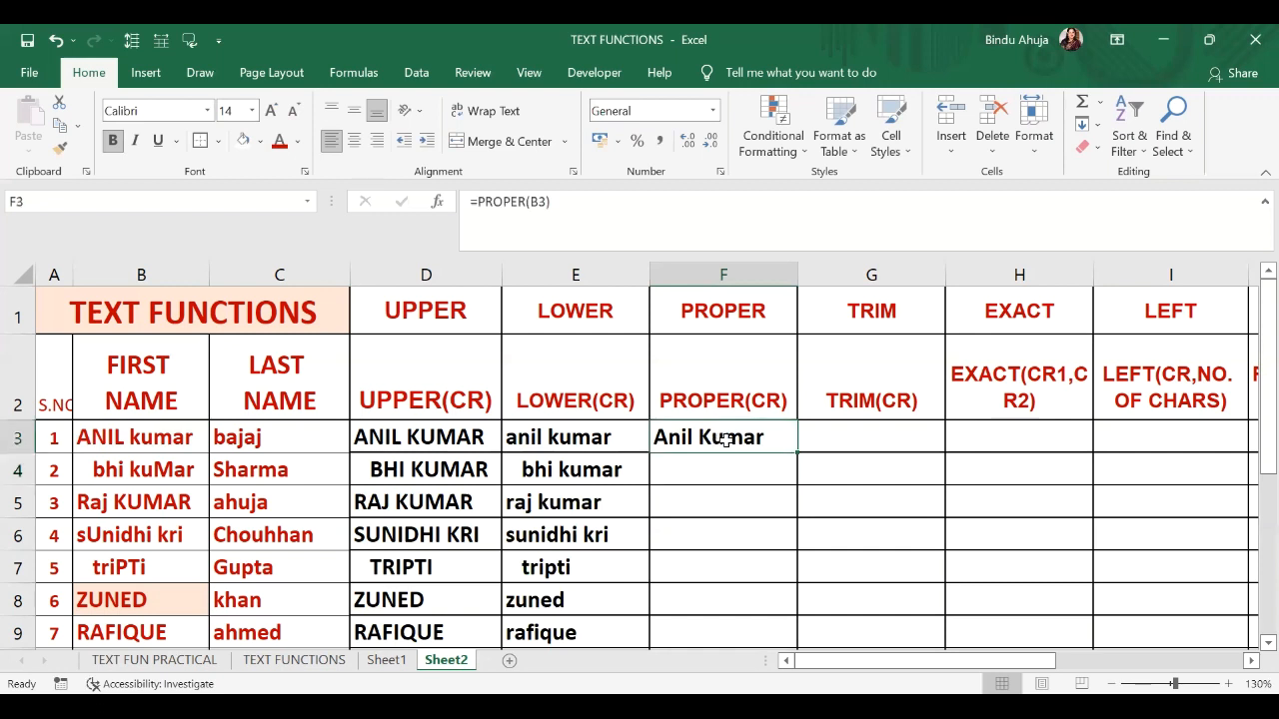
pyautogui.doubleClick(797, 453)
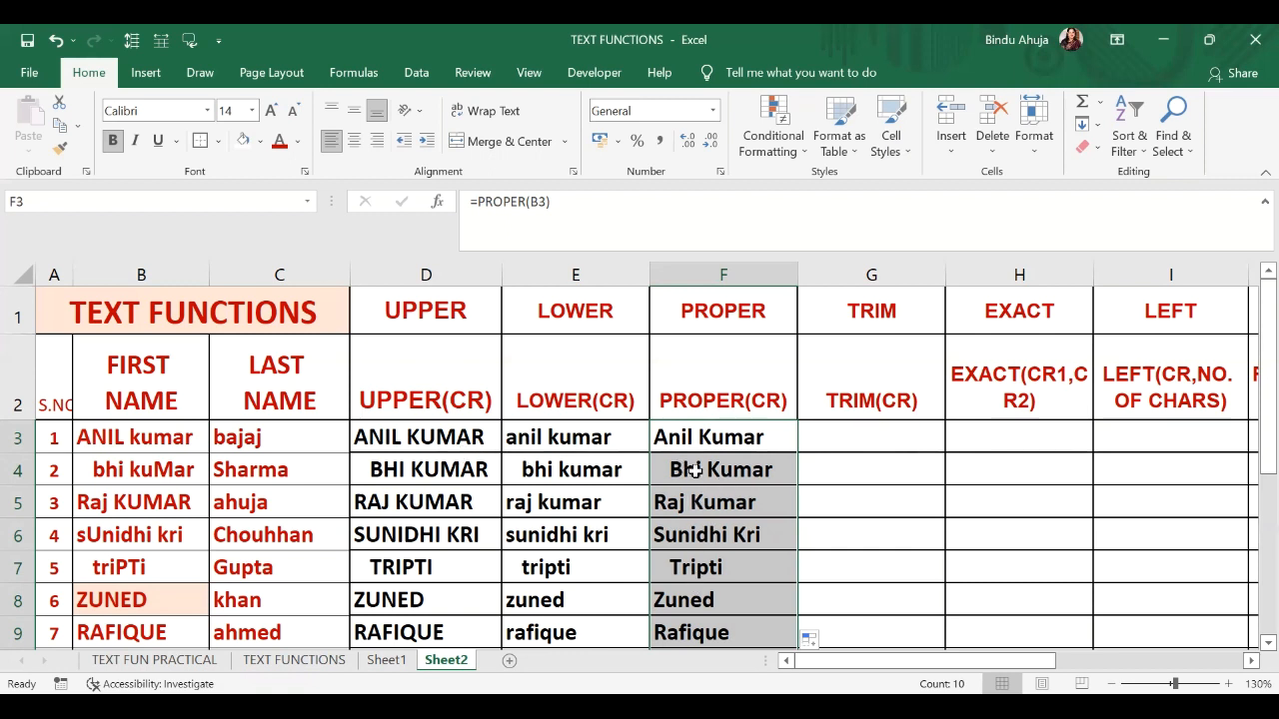
pyautogui.scroll(-2, 538, 461)
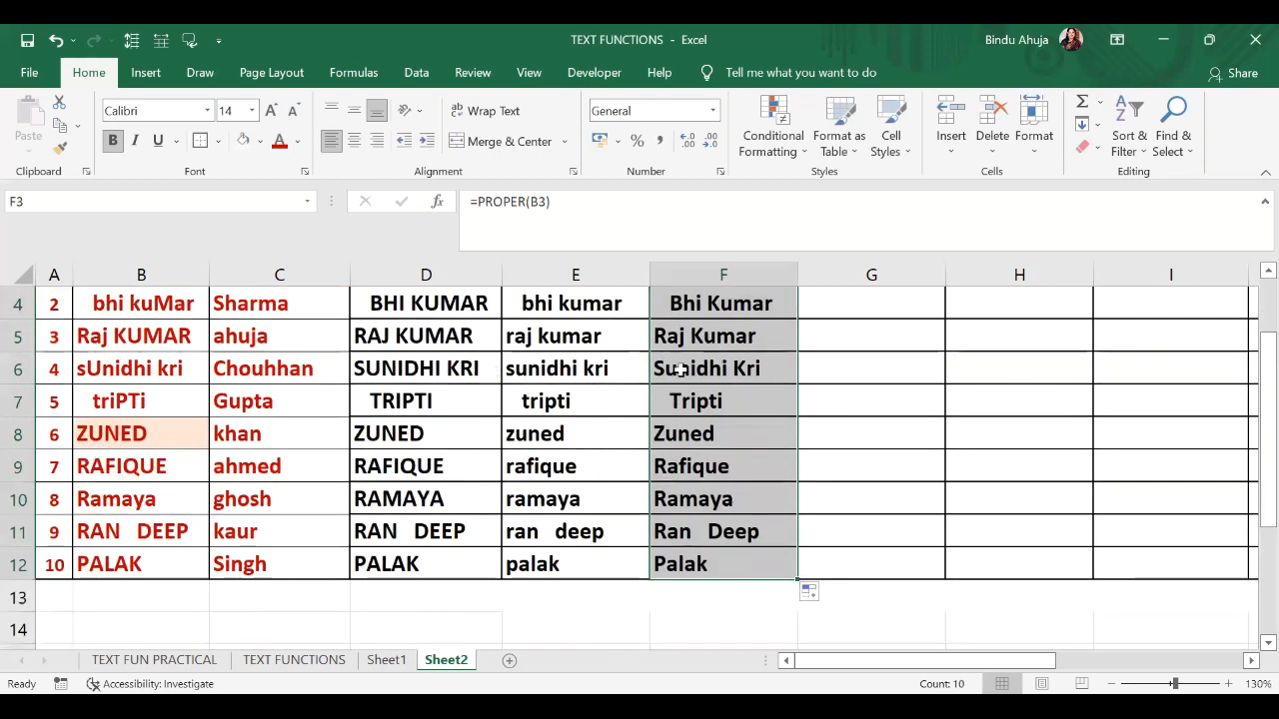
pyautogui.scroll(2, 640, 461)
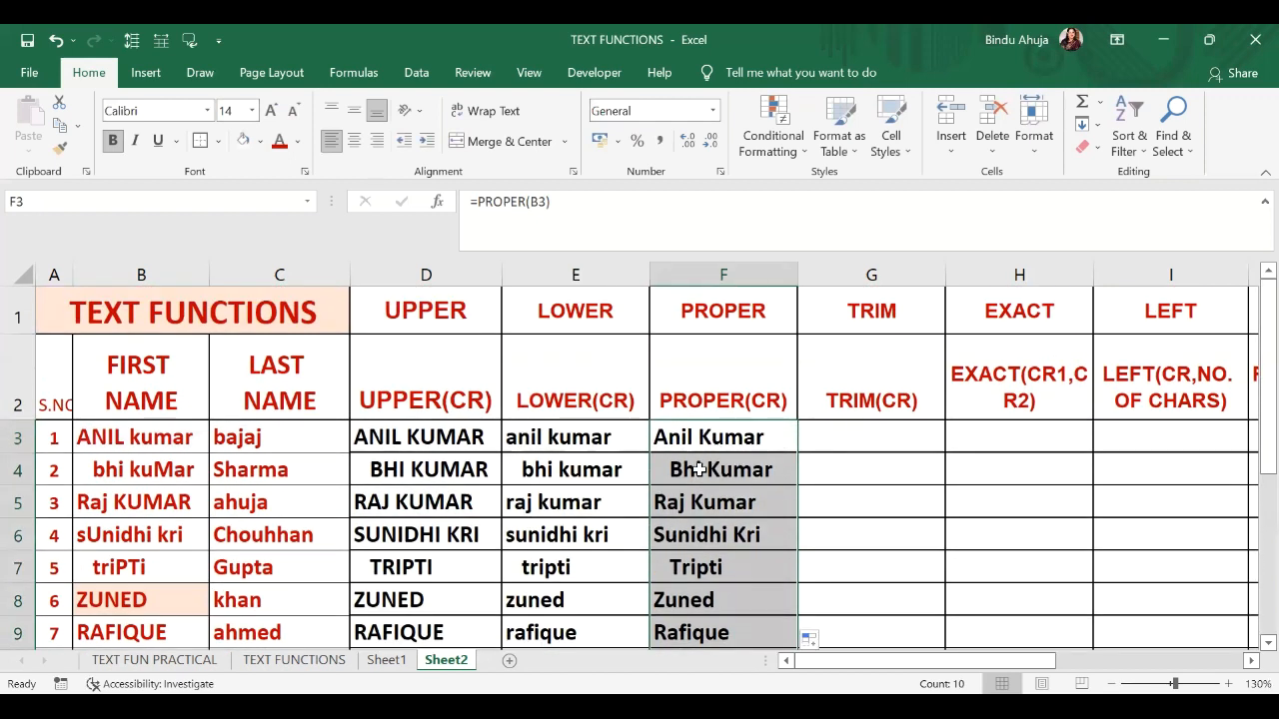
# Try center and right alignment on the formula results in D3:F12 and return them to left alignment.
pyautogui.moveTo(415, 430); pyautogui.dragTo(711, 595)
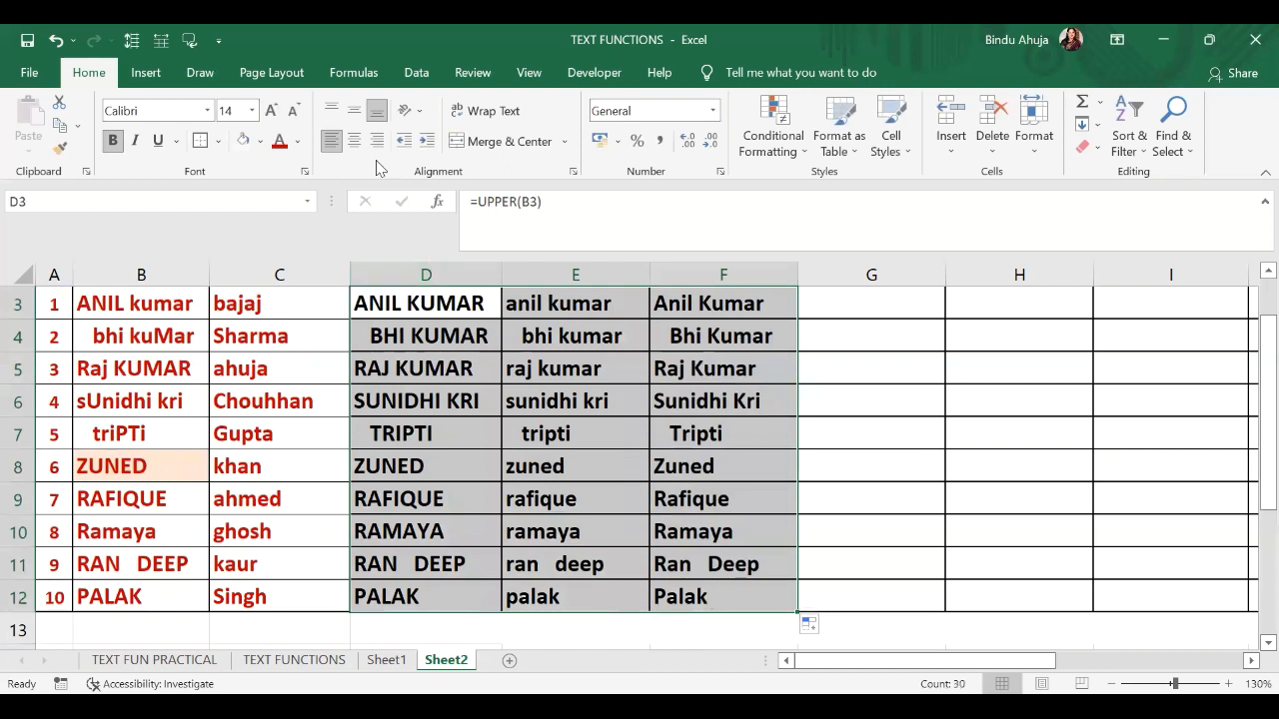
pyautogui.click(332, 143)
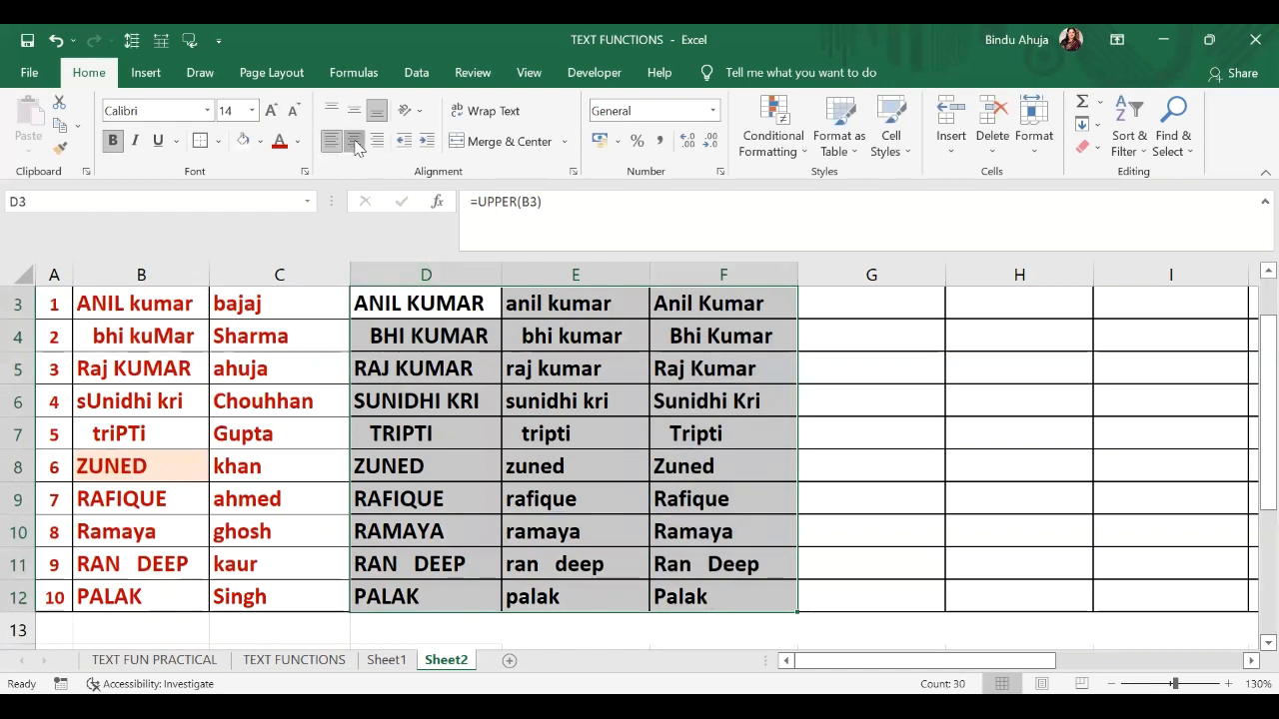
pyautogui.click(355, 142)
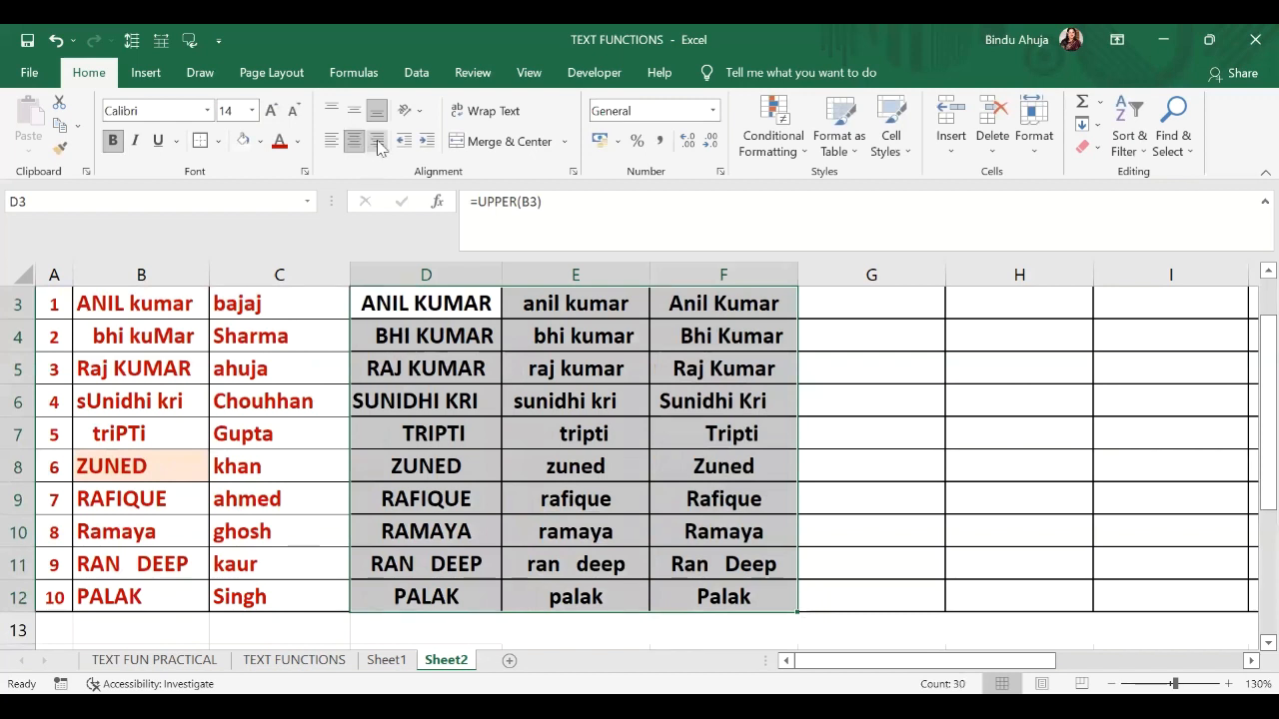
pyautogui.click(379, 142)
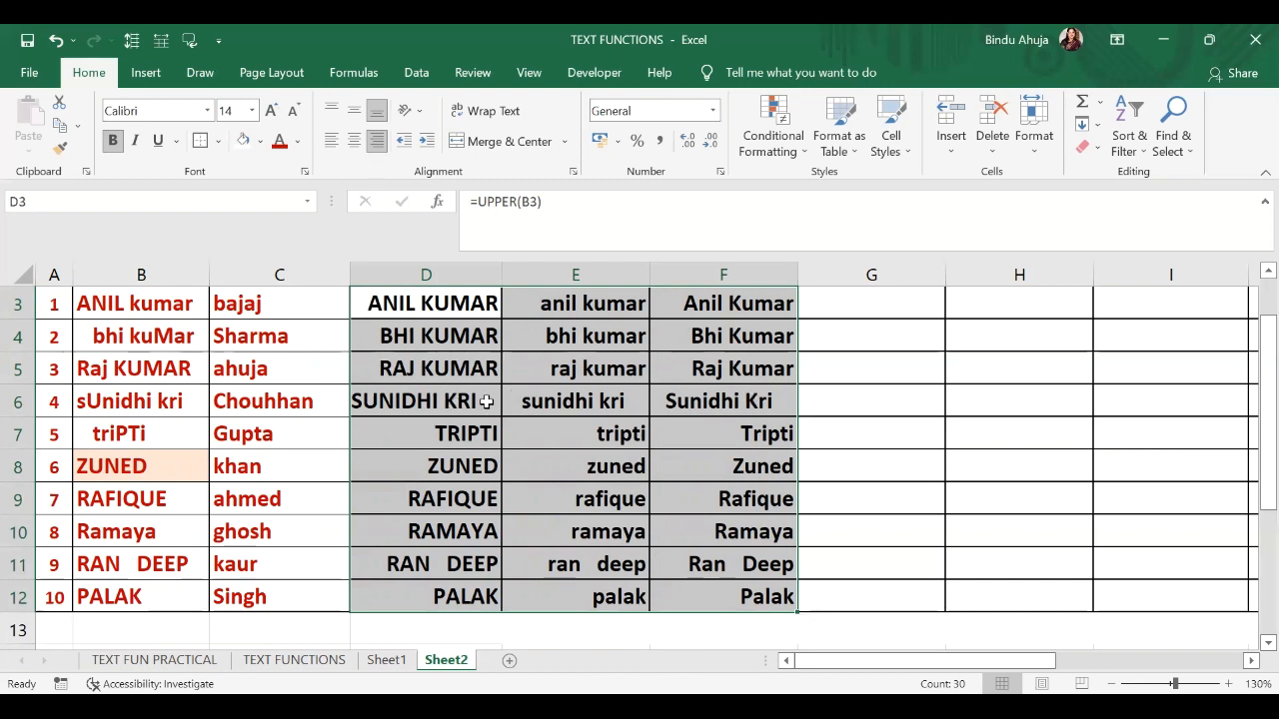
pyautogui.click(331, 142)
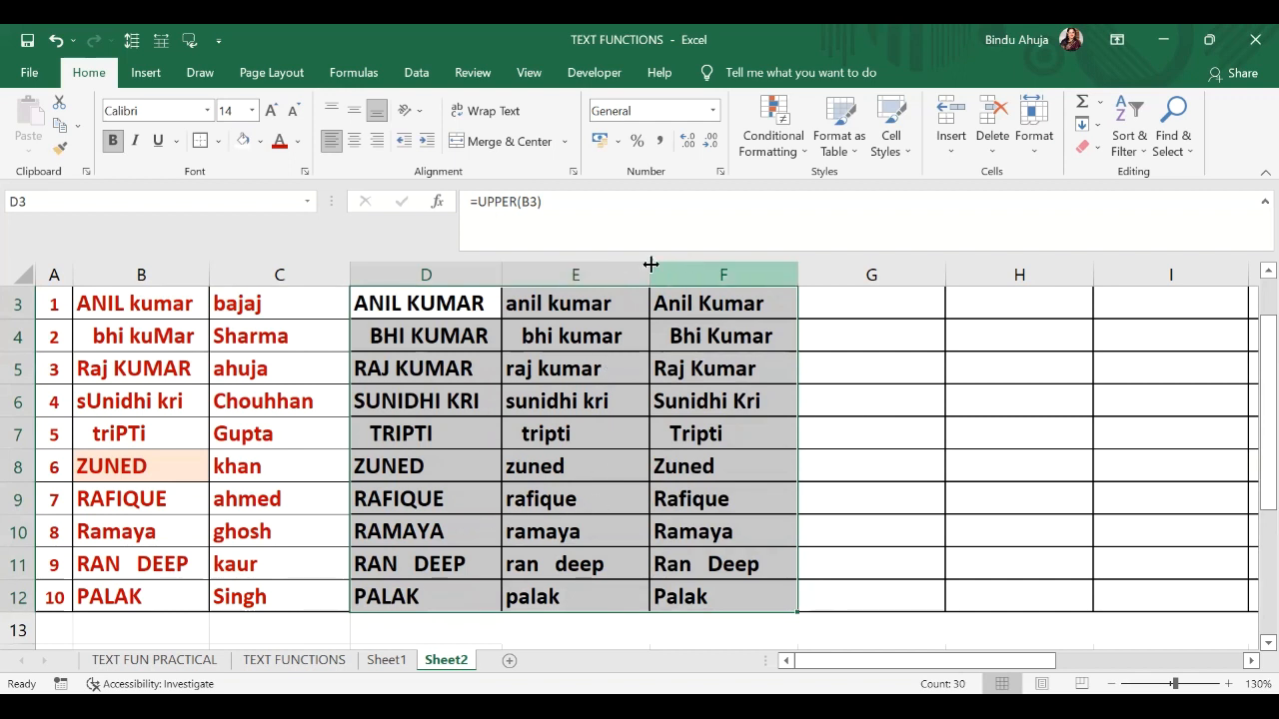
pyautogui.click(377, 141)
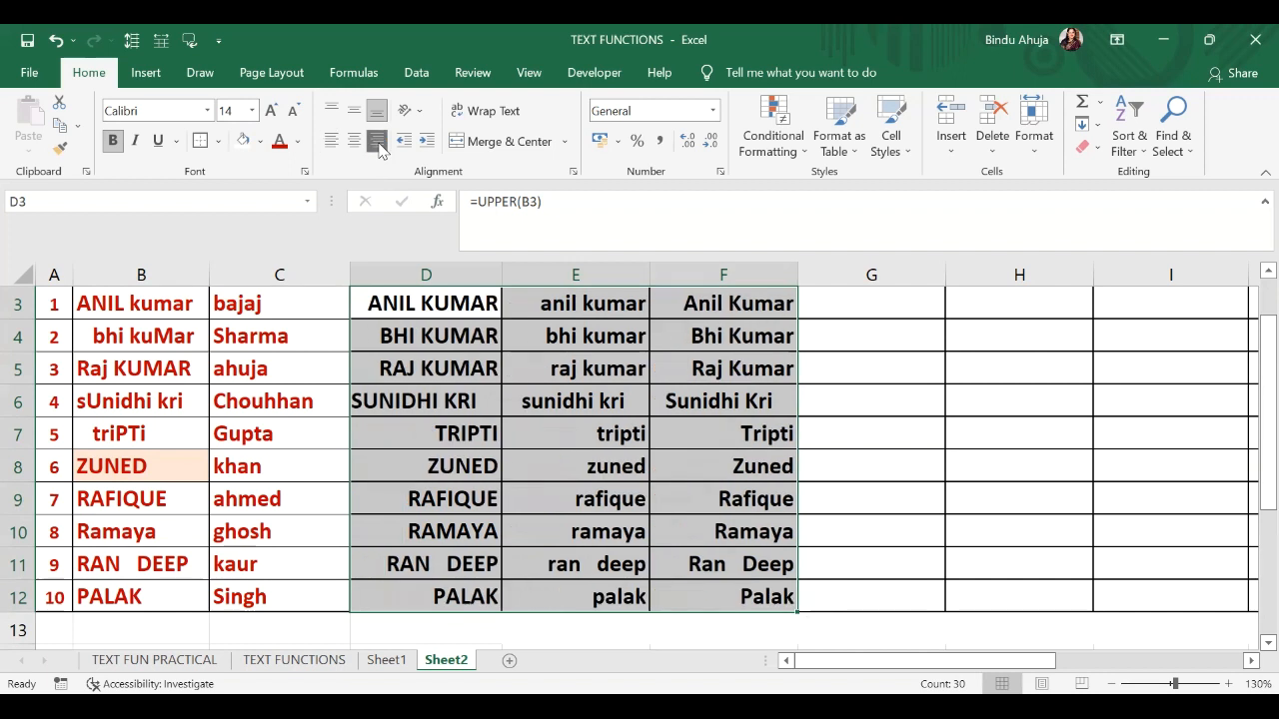
pyautogui.click(331, 141)
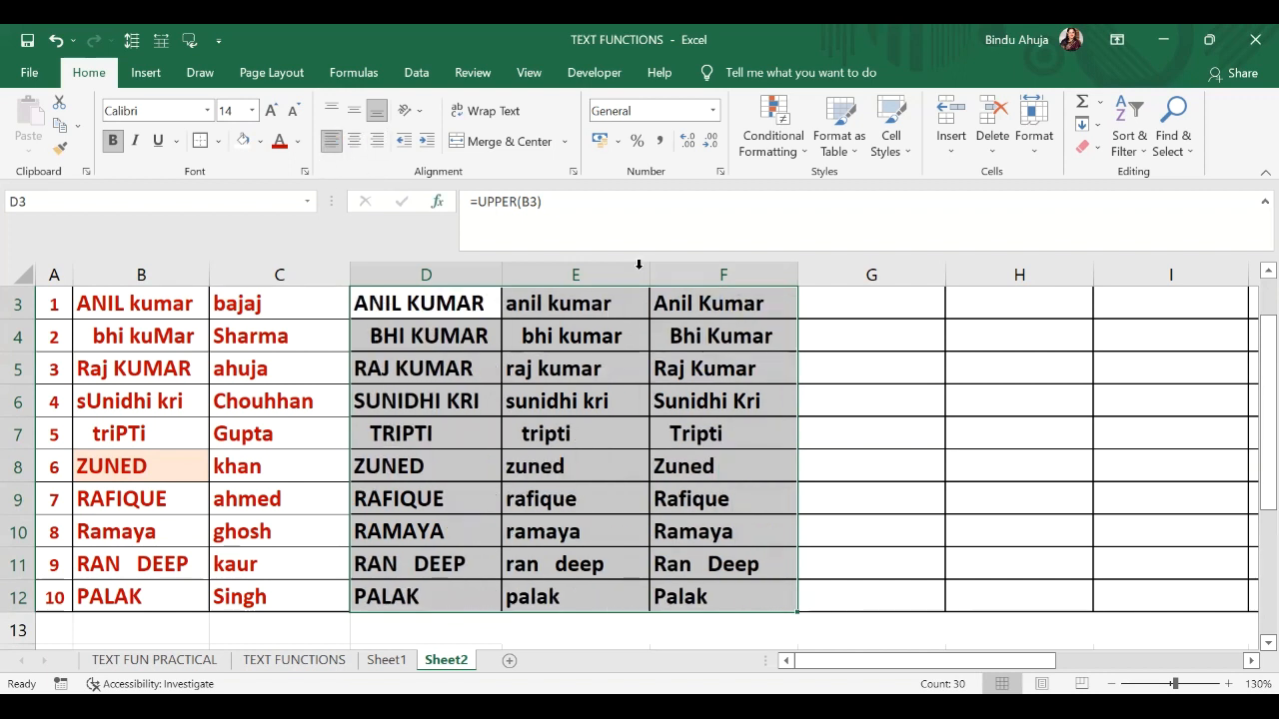
# Enter the formula =TRIM(D3) in cell G3 to remove extra spaces from the uppercase name.
pyautogui.scroll(1, 879, 420)
pyautogui.click(865, 438)
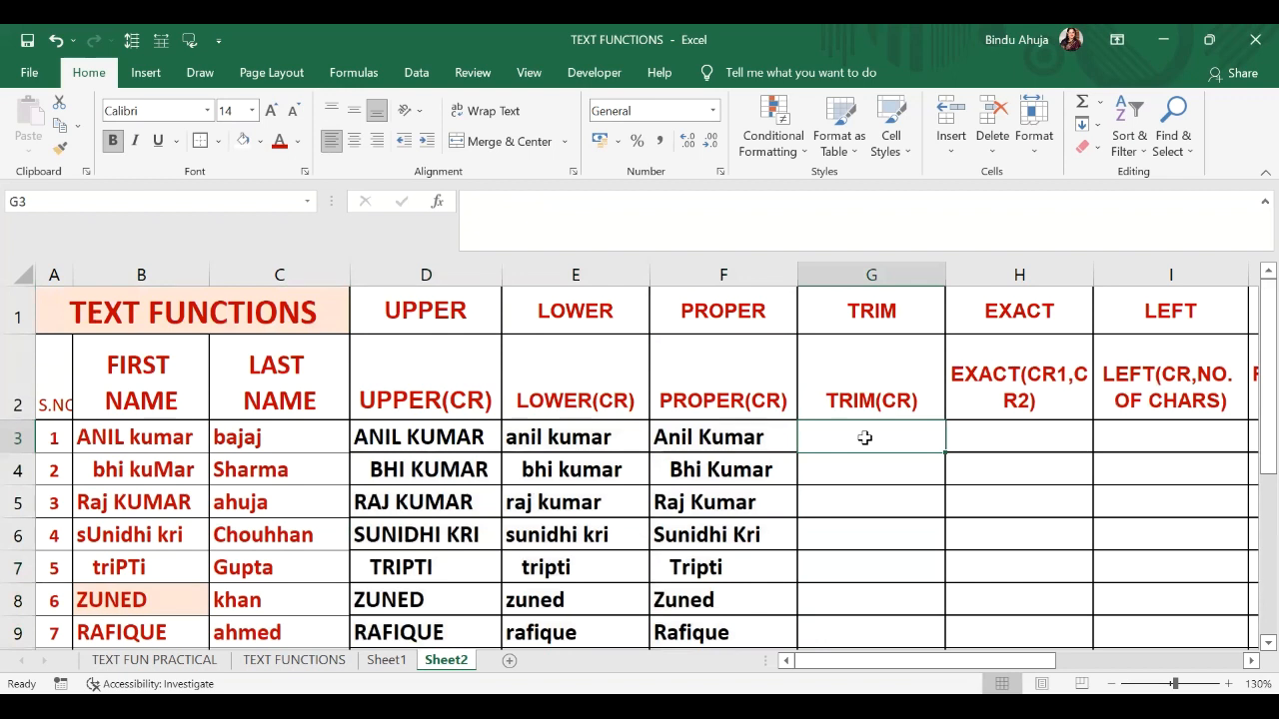
pyautogui.write('=TRIM(')
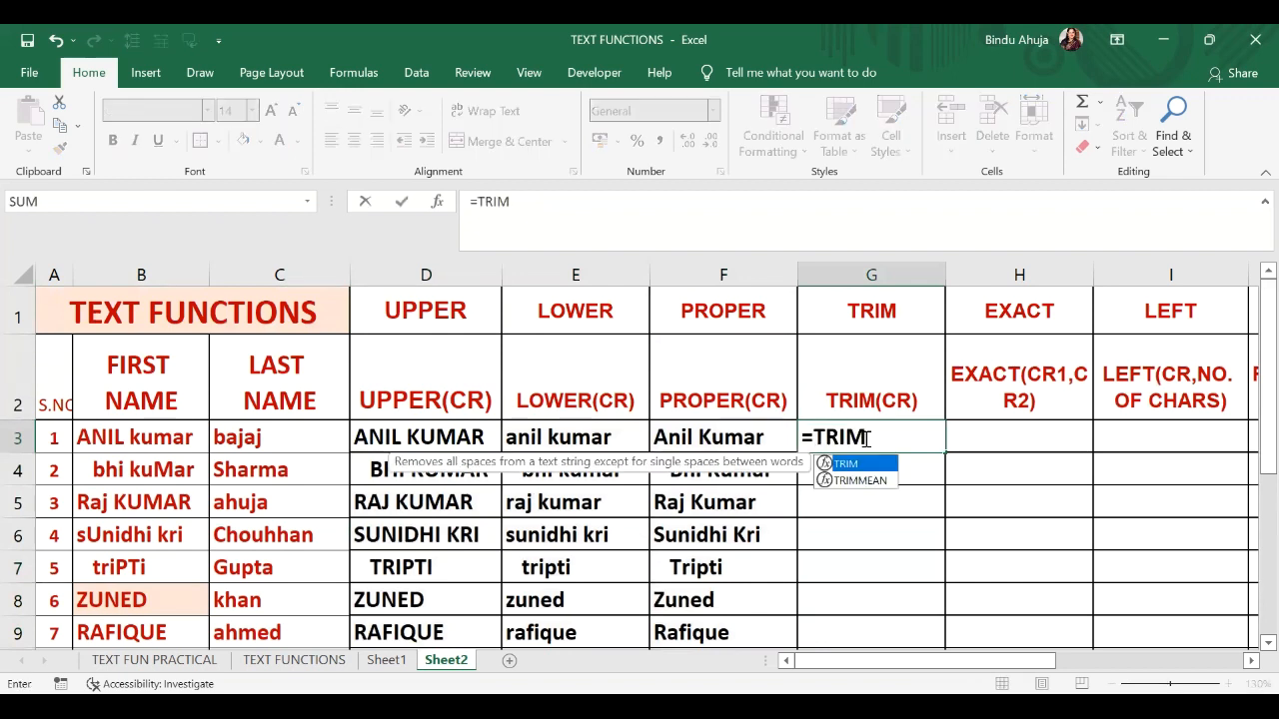
pyautogui.click(432, 446)
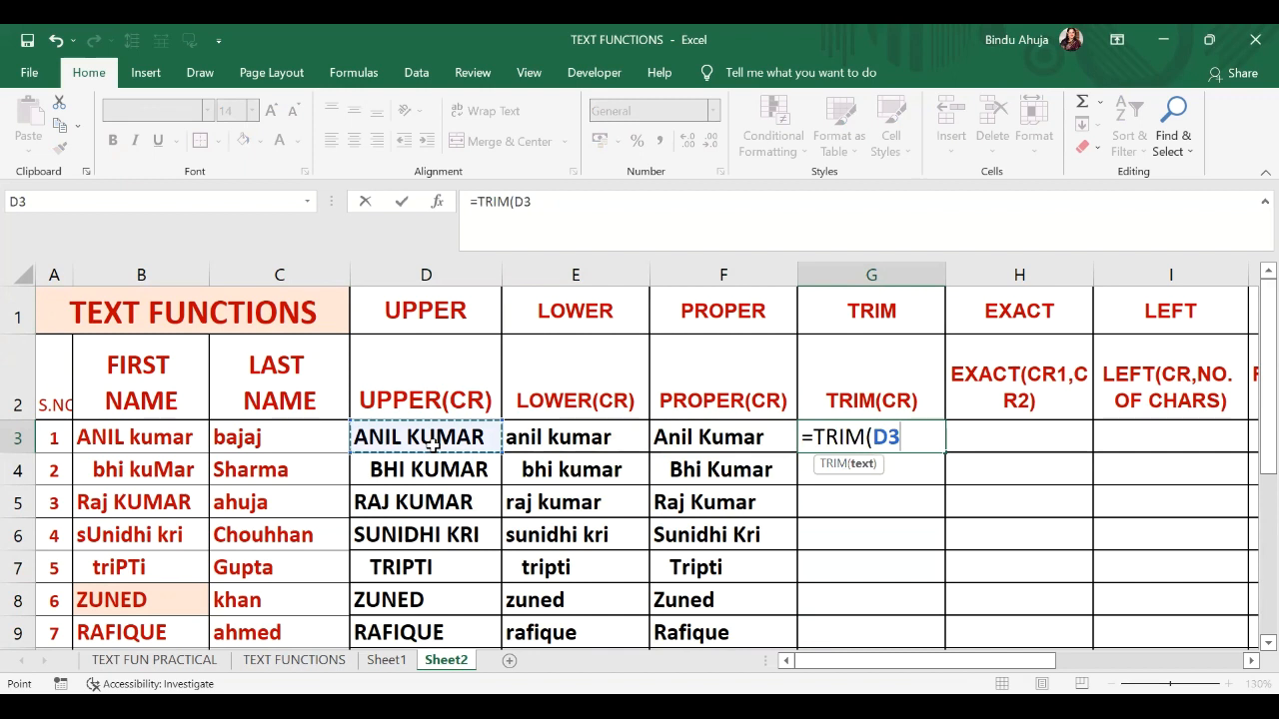
pyautogui.press('Return')
# Fill the TRIM formula from G3 down through G12 and check the filled column.
pyautogui.click(891, 437)
pyautogui.doubleClick(942, 455)
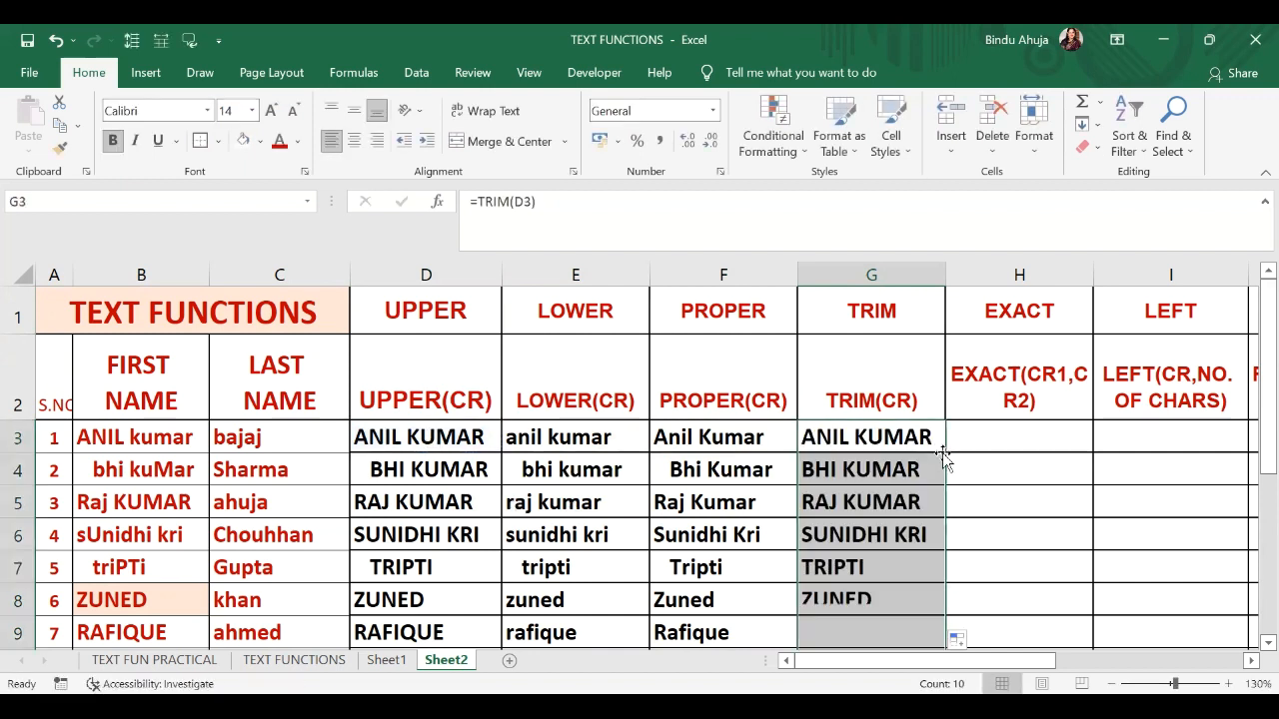
pyautogui.scroll(-1, 991, 478)
pyautogui.scroll(-2, 991, 478)
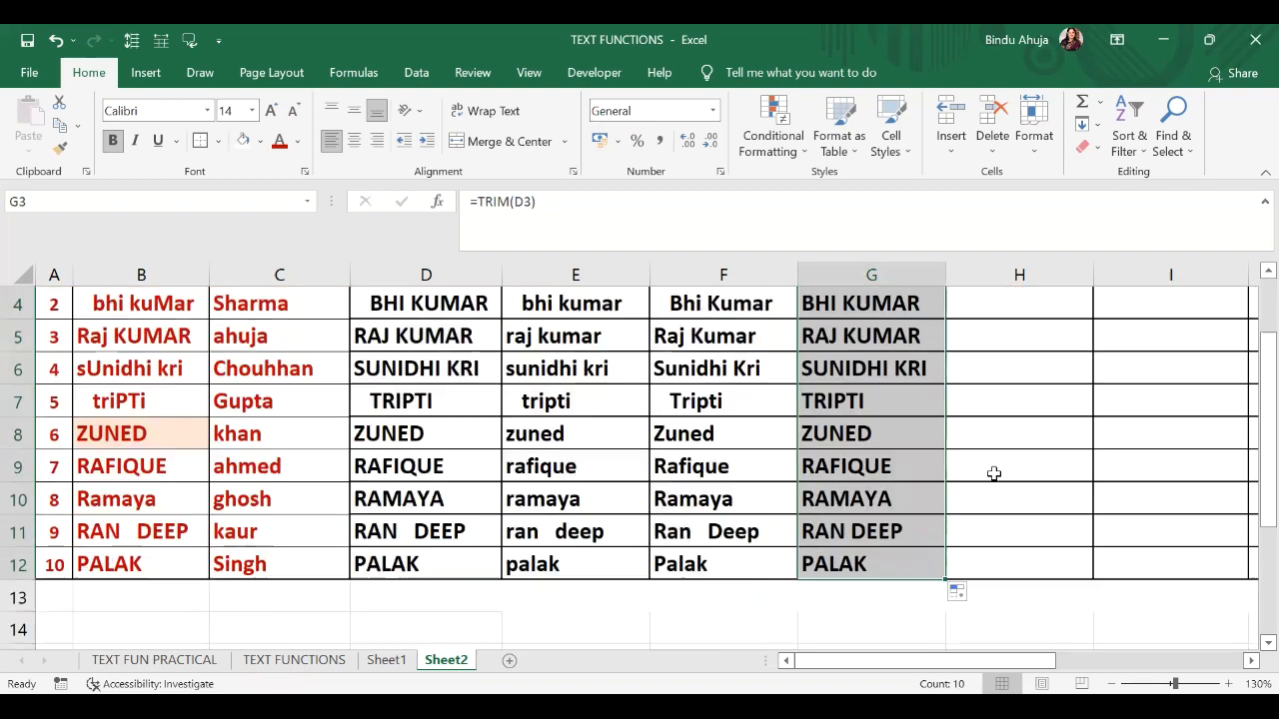
pyautogui.scroll(3, 987, 518)
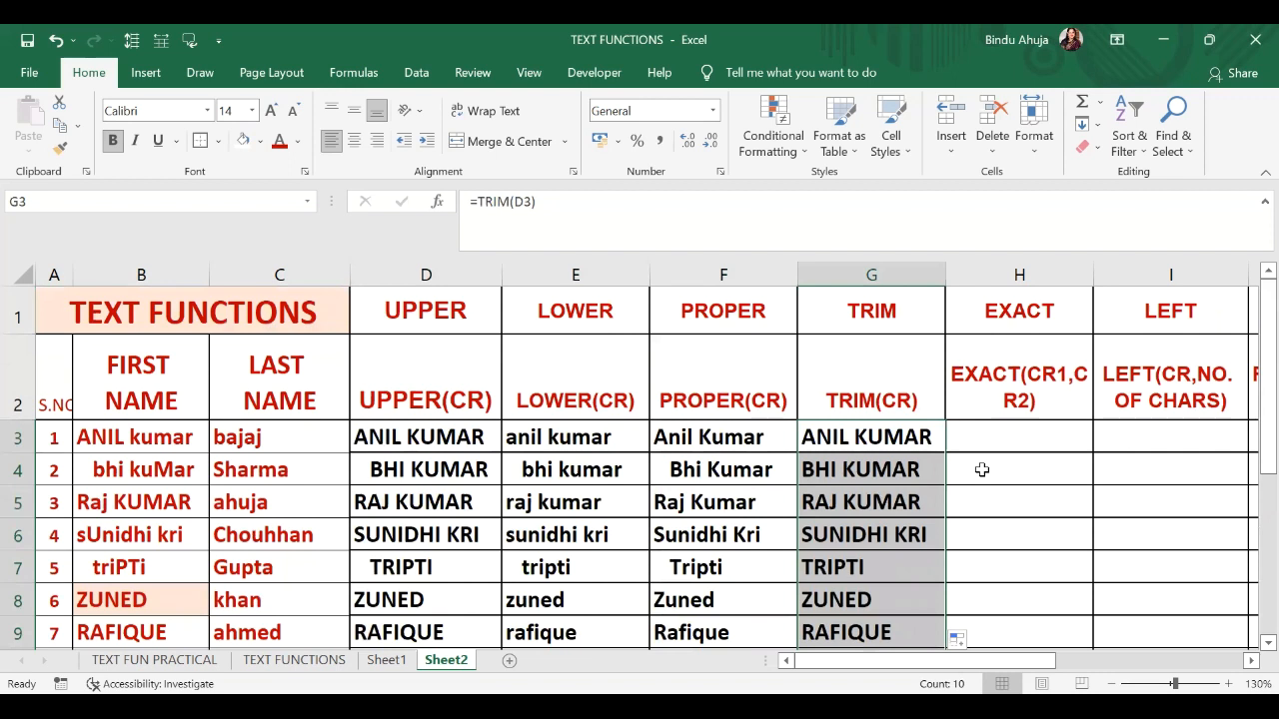
pyautogui.click(885, 443)
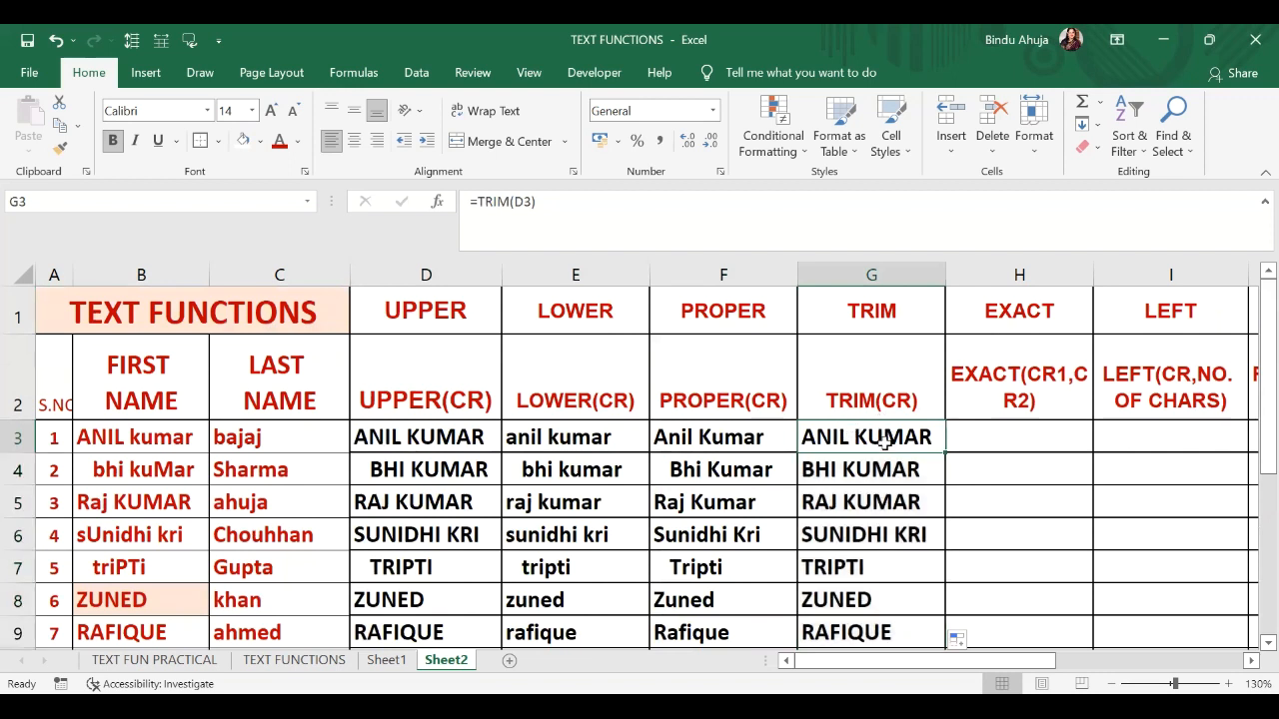
pyautogui.write('=')
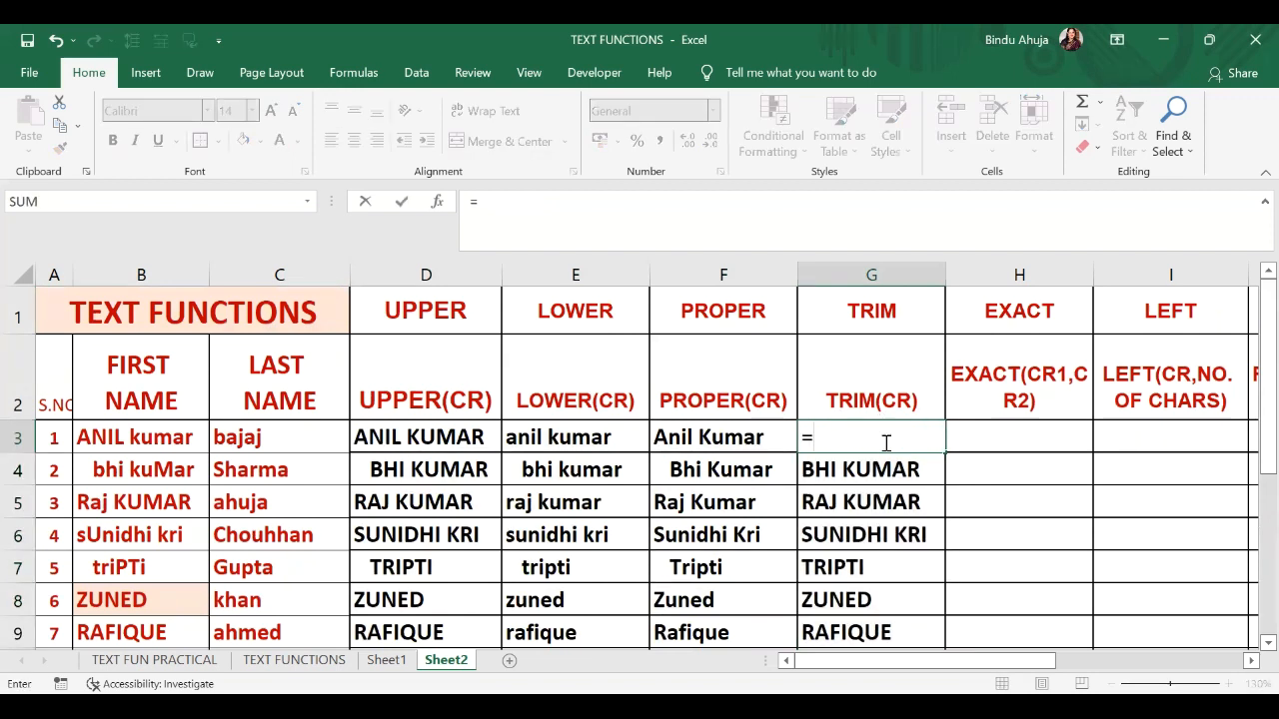
pyautogui.write('TRIM')
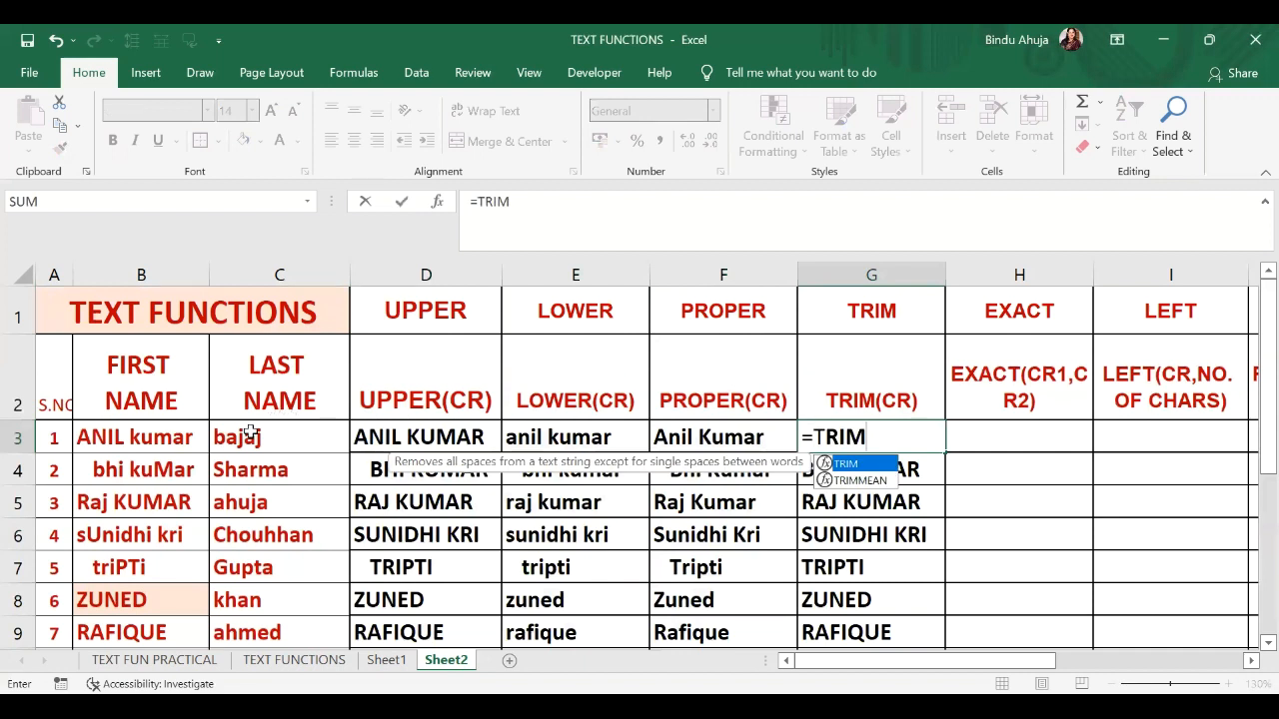
pyautogui.click(250, 435)
# Replace the formula in G3 with =TRIM(C3) for the last name and fill it down through G12.
pyautogui.click(892, 437)
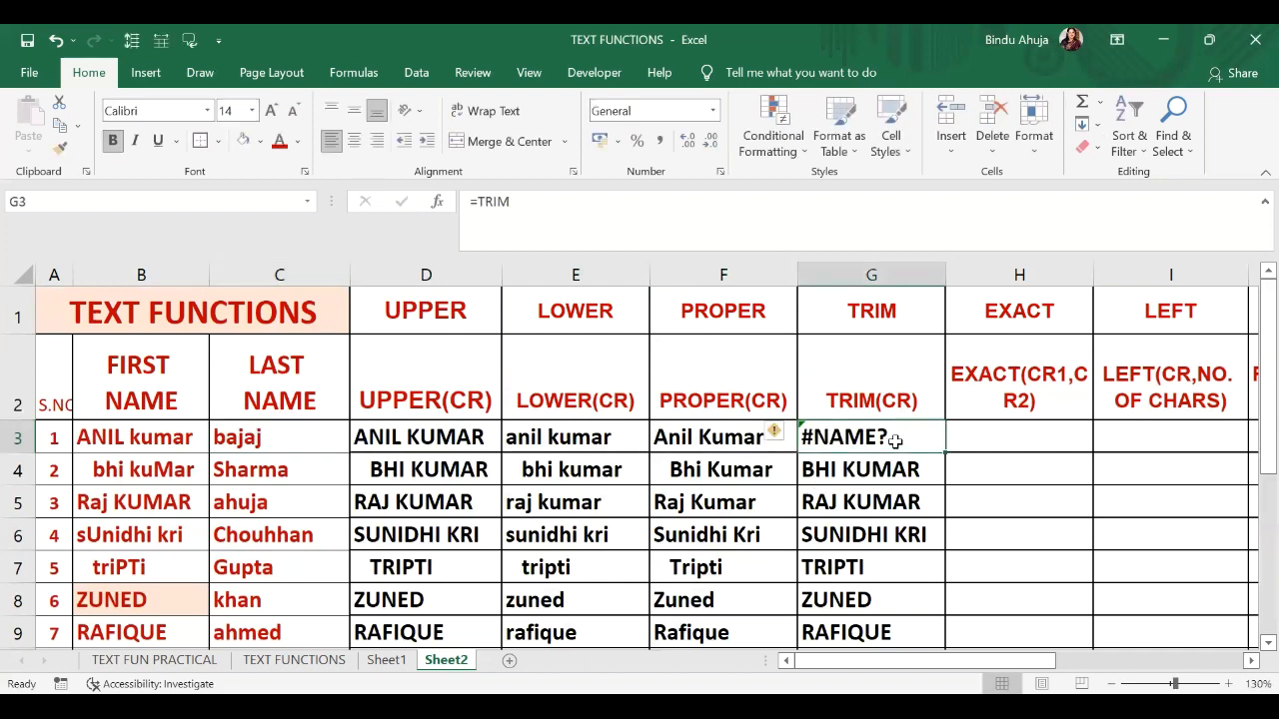
pyautogui.write('=TRIM')
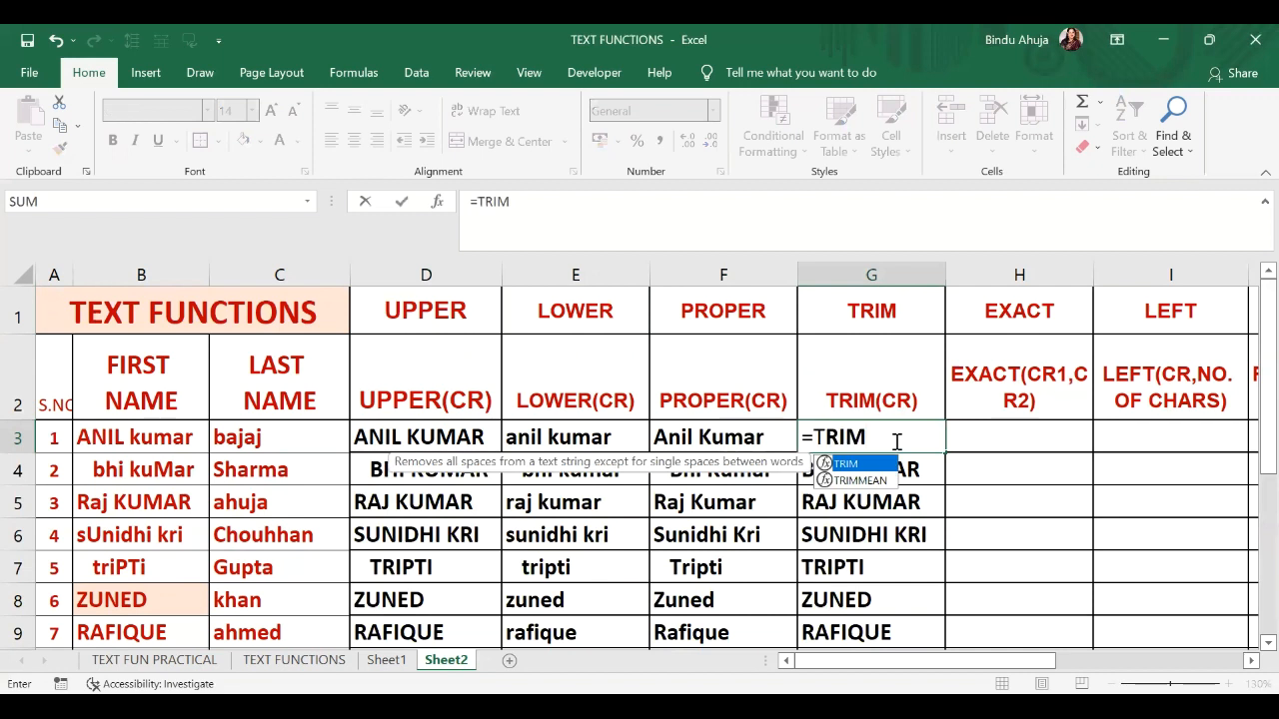
pyautogui.write('(')
pyautogui.click(259, 439)
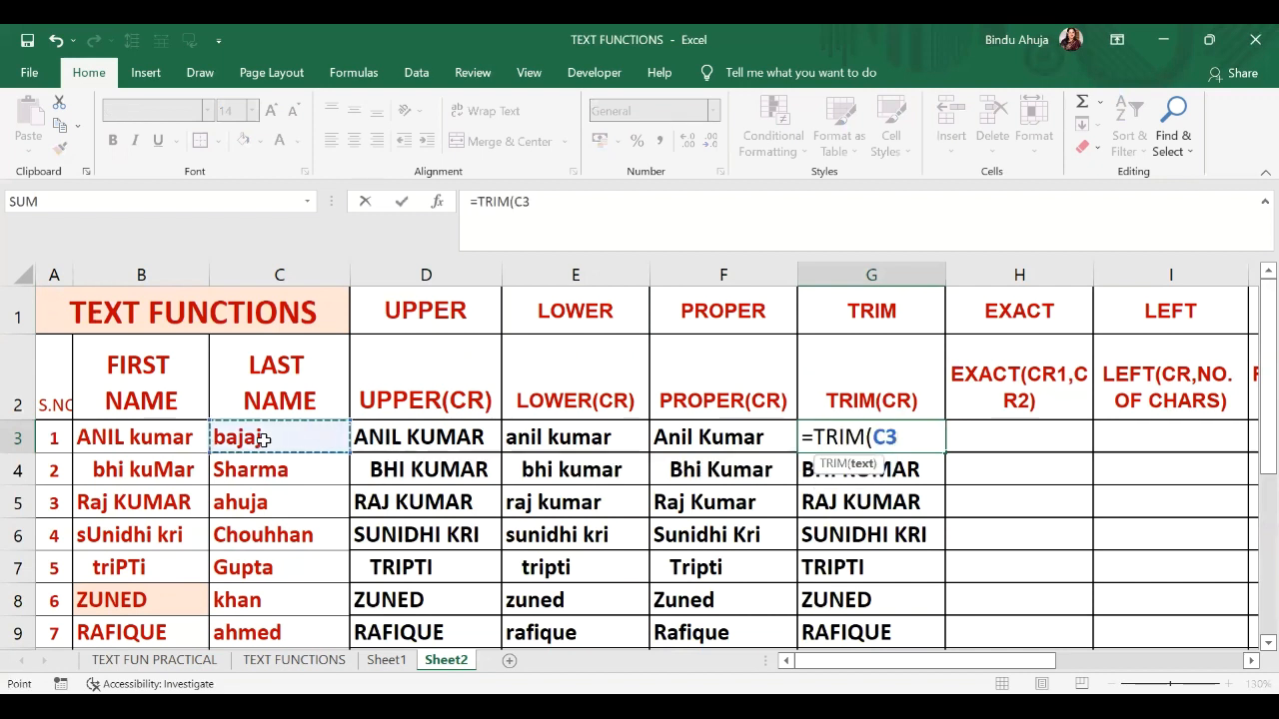
pyautogui.write(')')
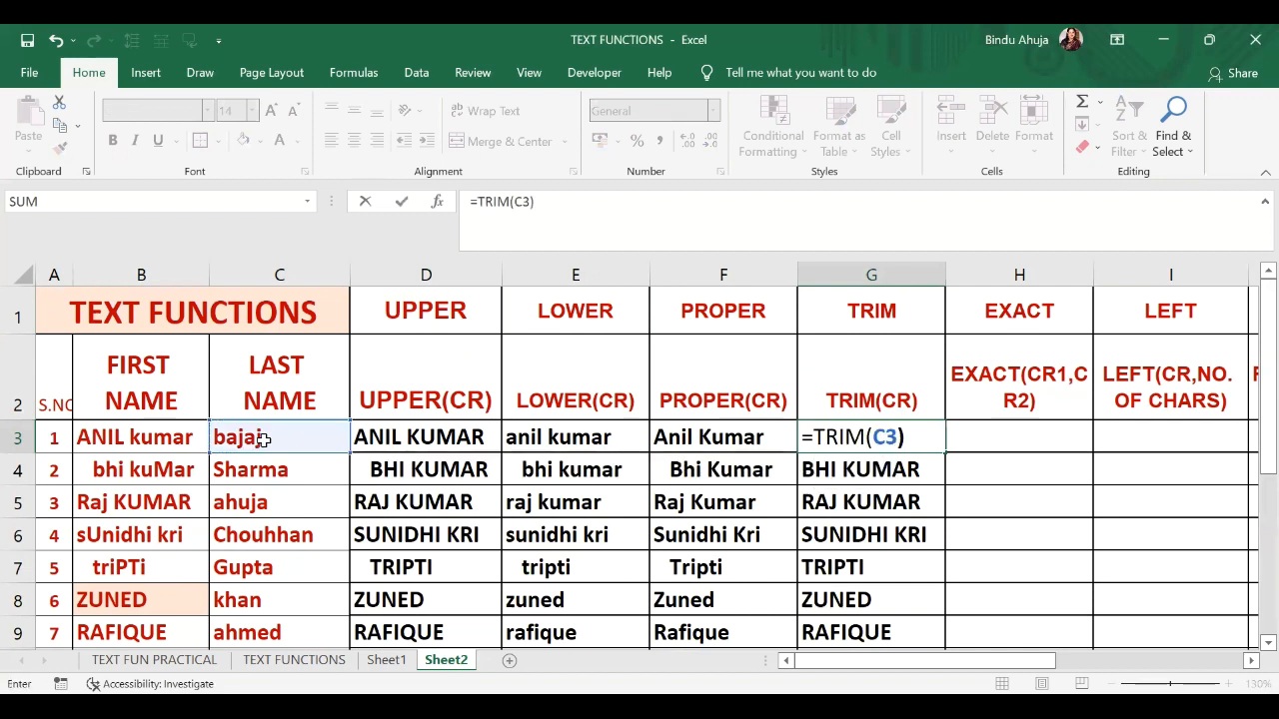
pyautogui.press('Return')
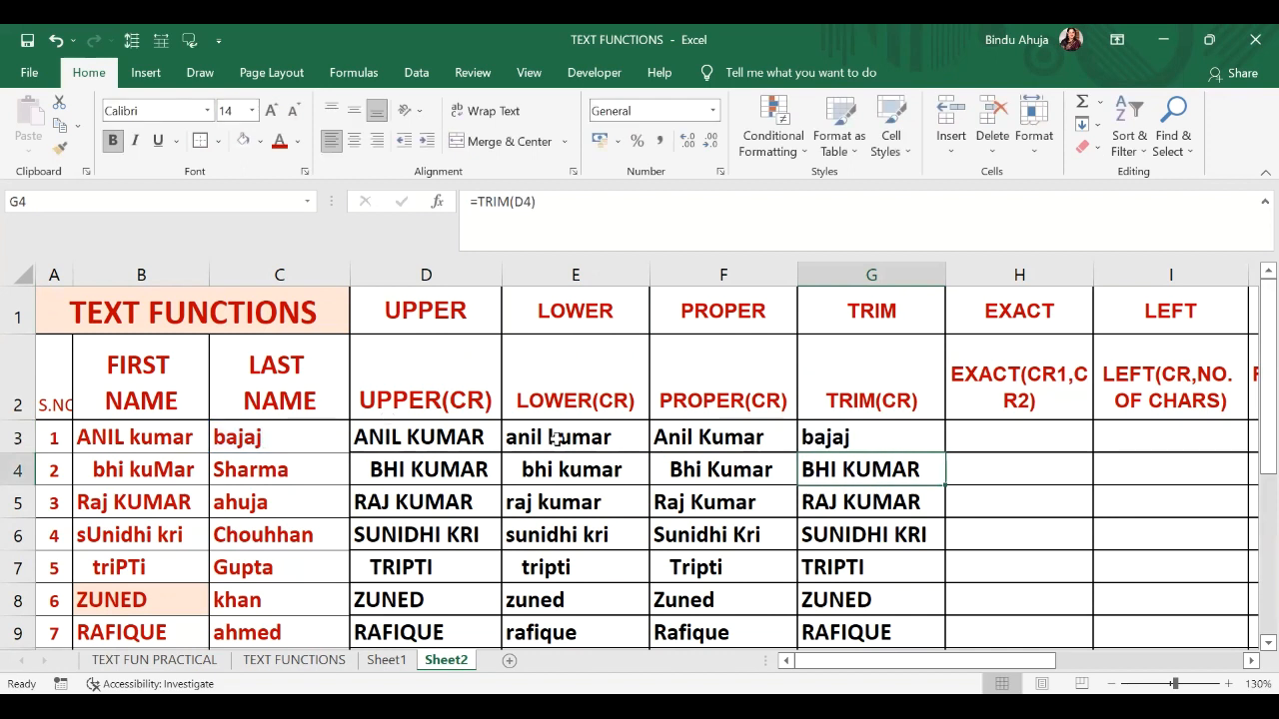
pyautogui.click(825, 438)
pyautogui.doubleClick(944, 453)
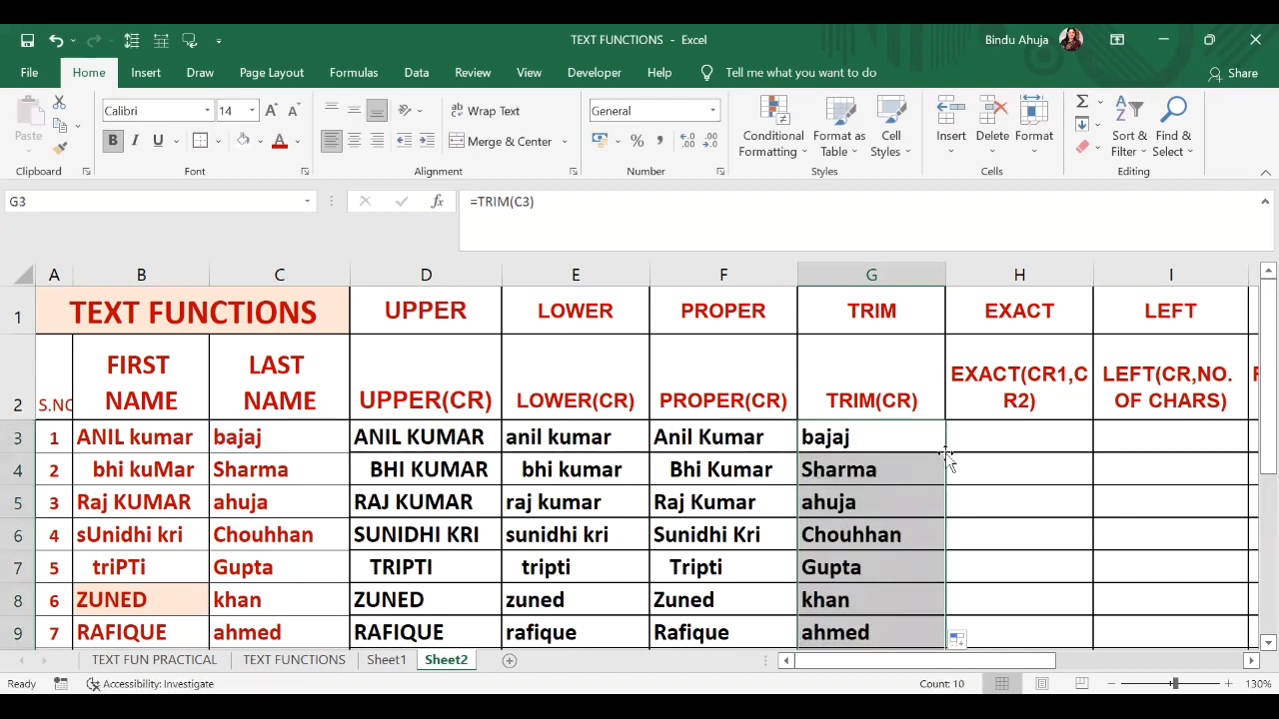
# Replace the formula in G3 with =TRIM(B3) for the first name and fill it down through G12.
pyautogui.click(862, 435)
pyautogui.write('=TRIM')
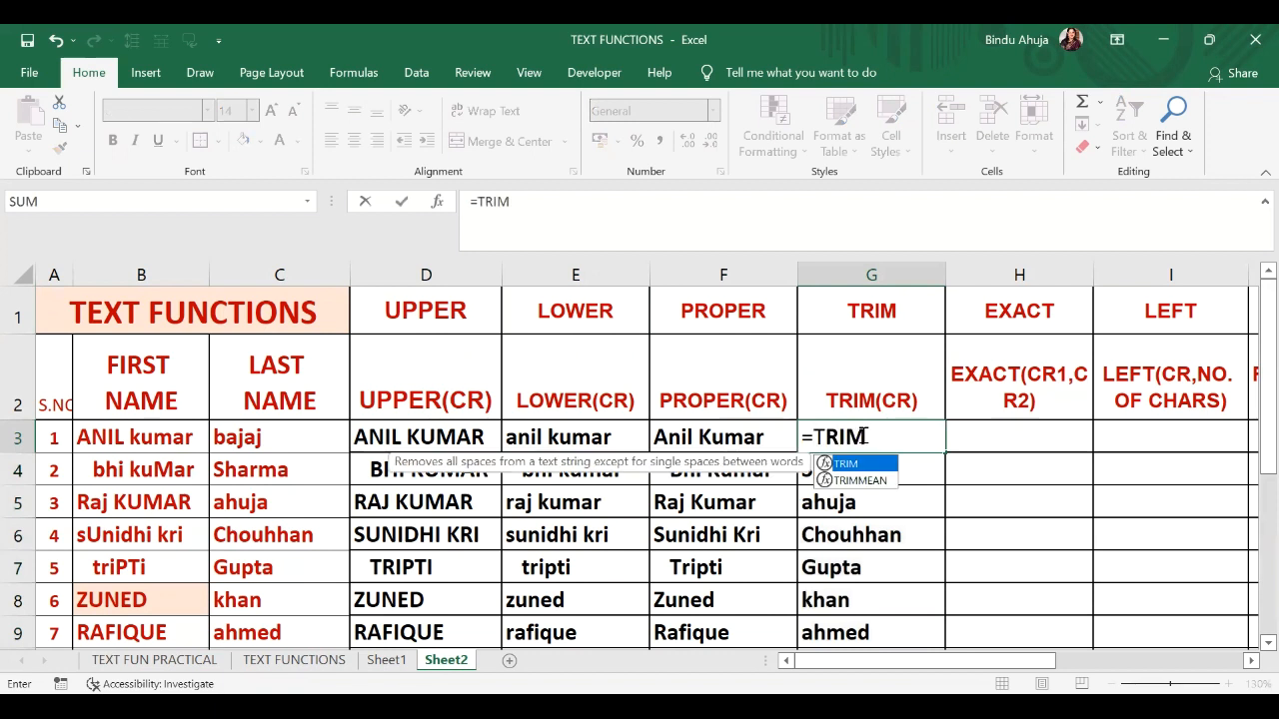
pyautogui.write('(')
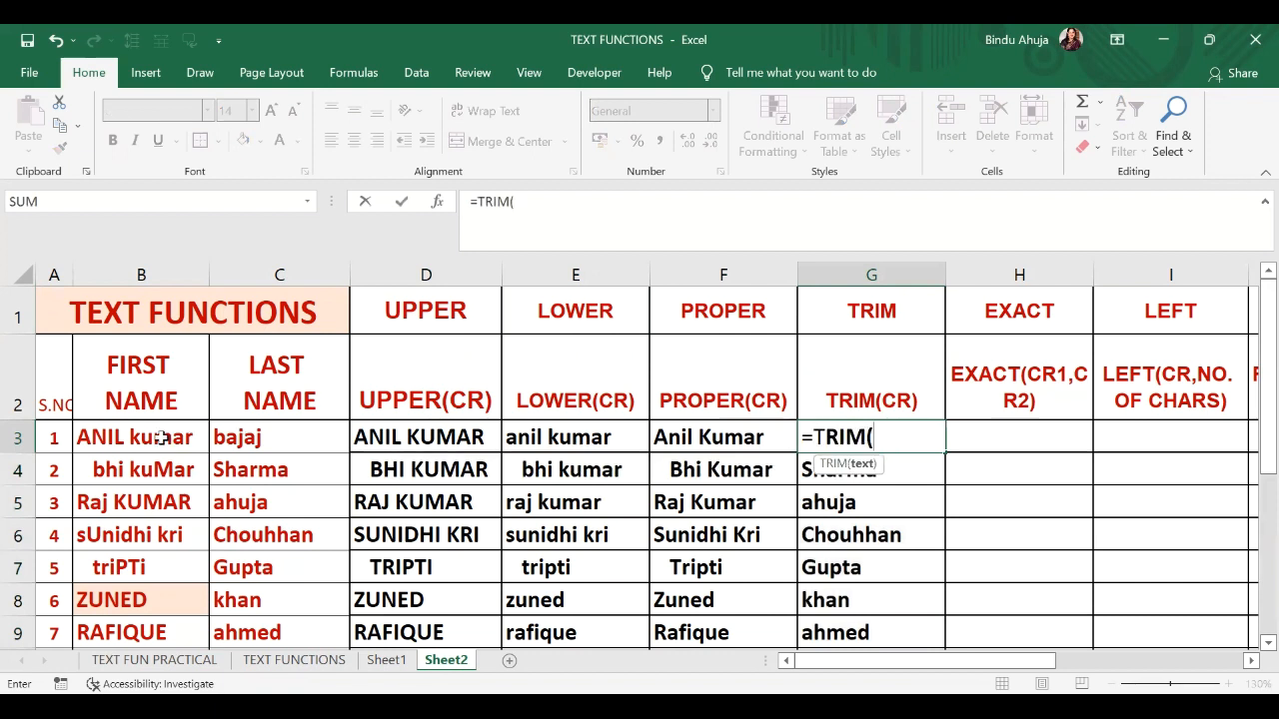
pyautogui.click(160, 437)
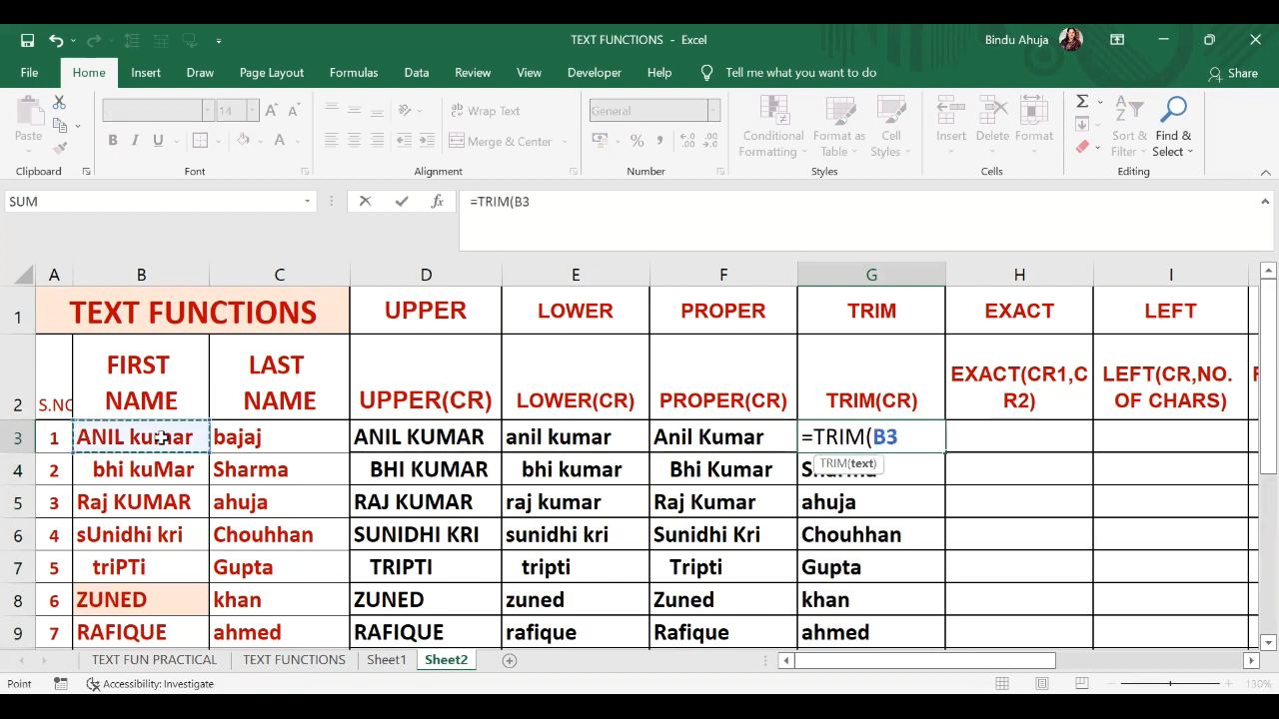
pyautogui.write(')')
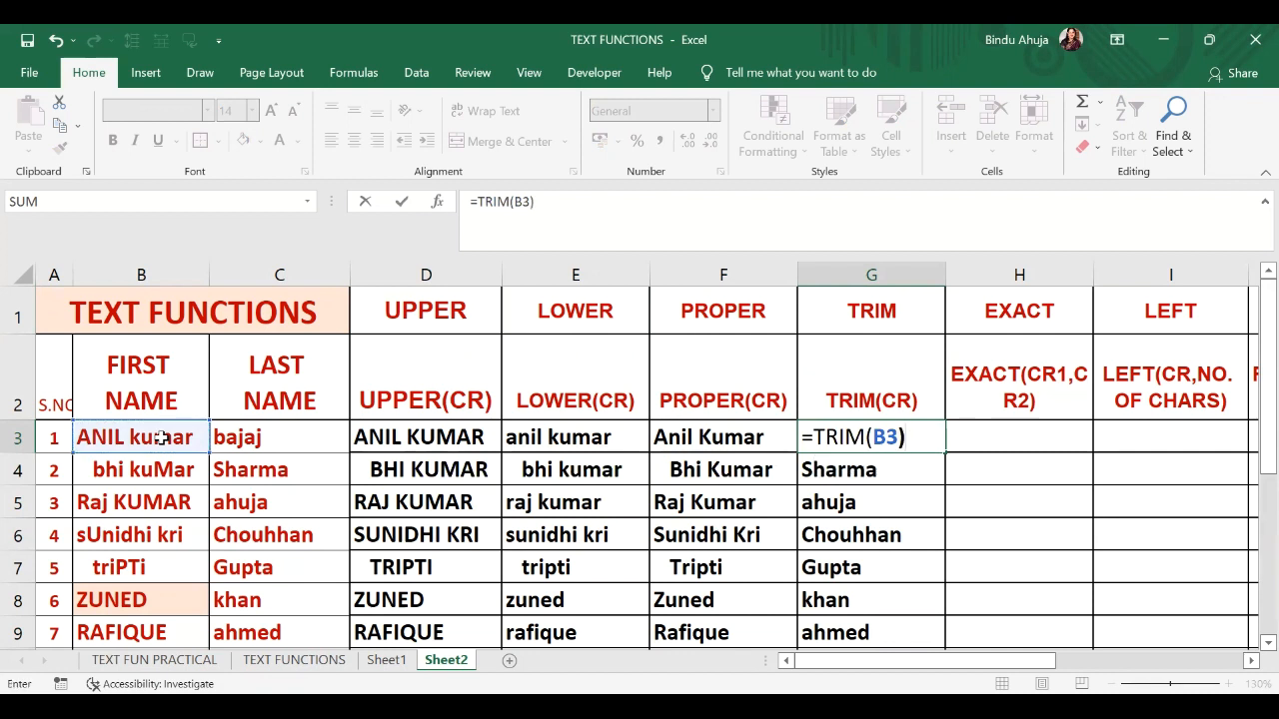
pyautogui.press('Return')
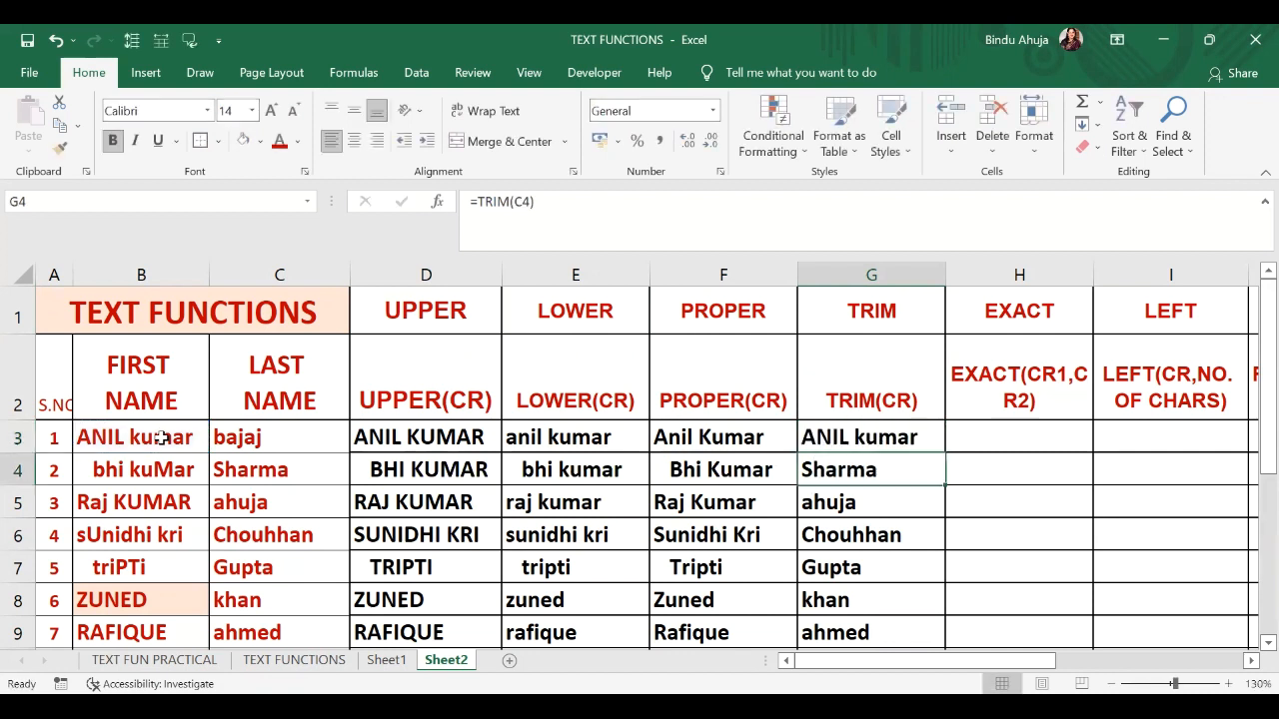
pyautogui.click(896, 437)
pyautogui.doubleClick(946, 455)
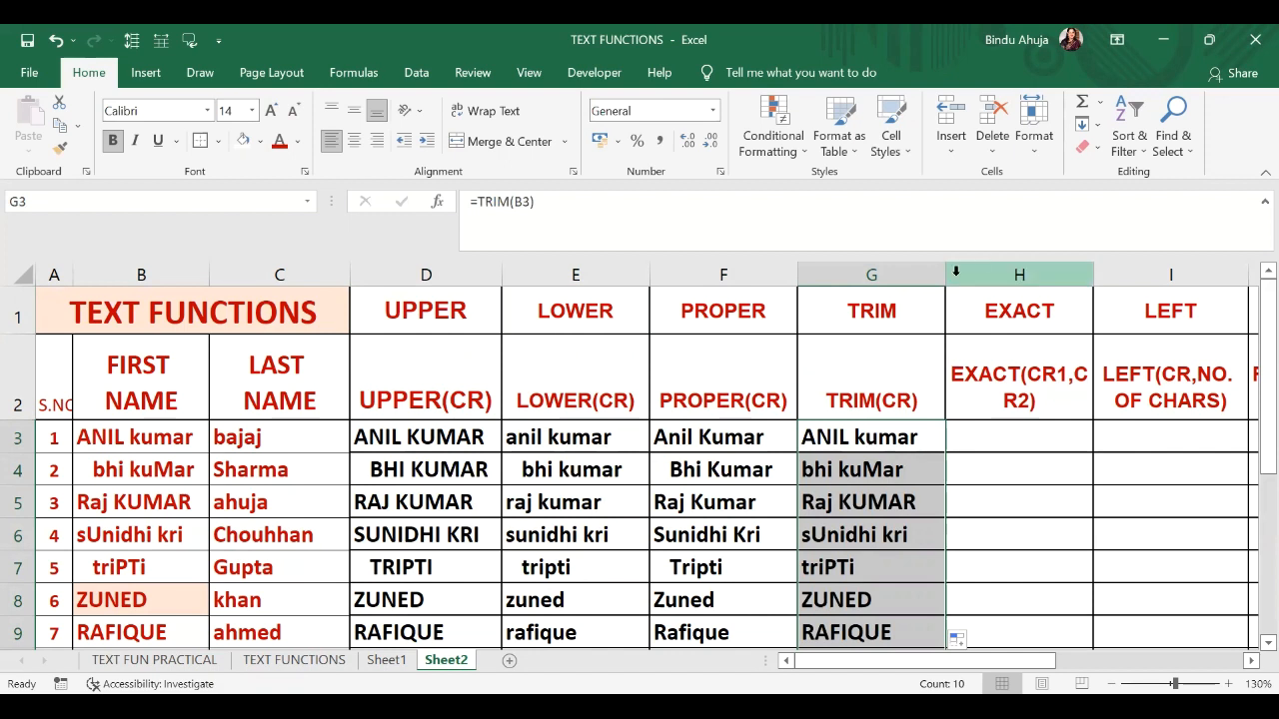
# Widen column G and clear the TRIM formulas from G3:G12.
pyautogui.moveTo(945, 273); pyautogui.dragTo(999, 311)
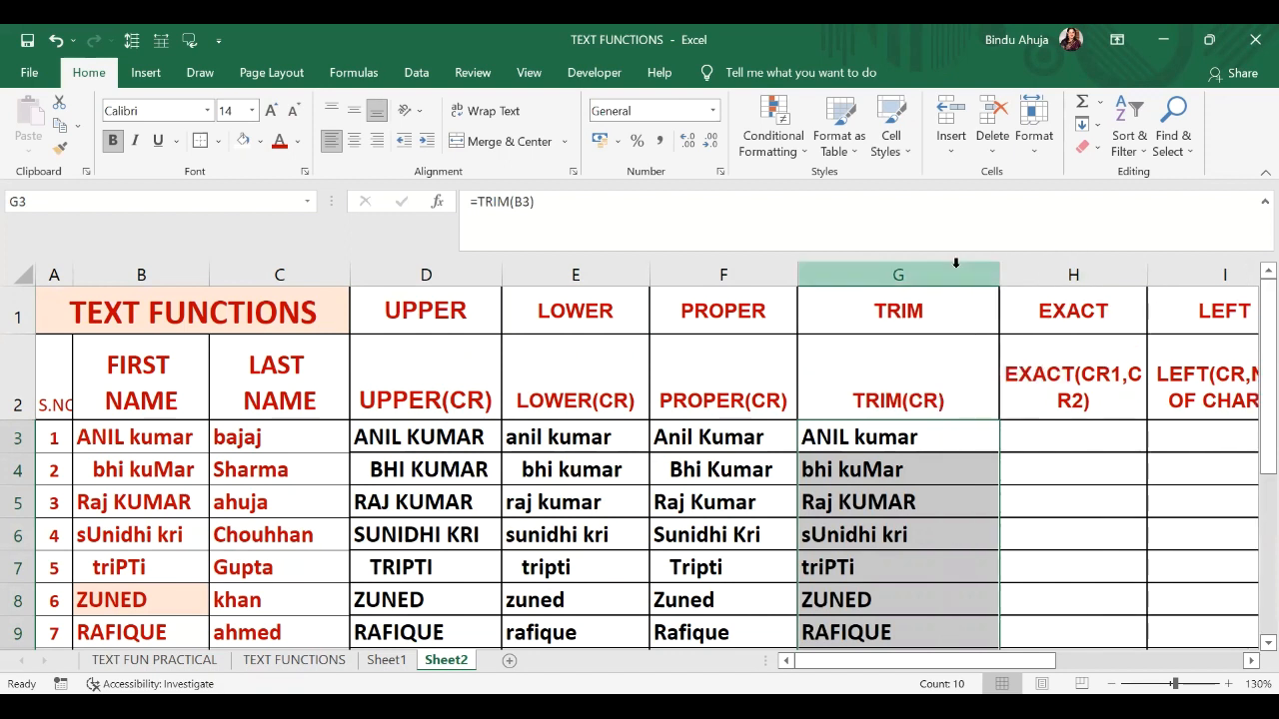
pyautogui.click(885, 442)
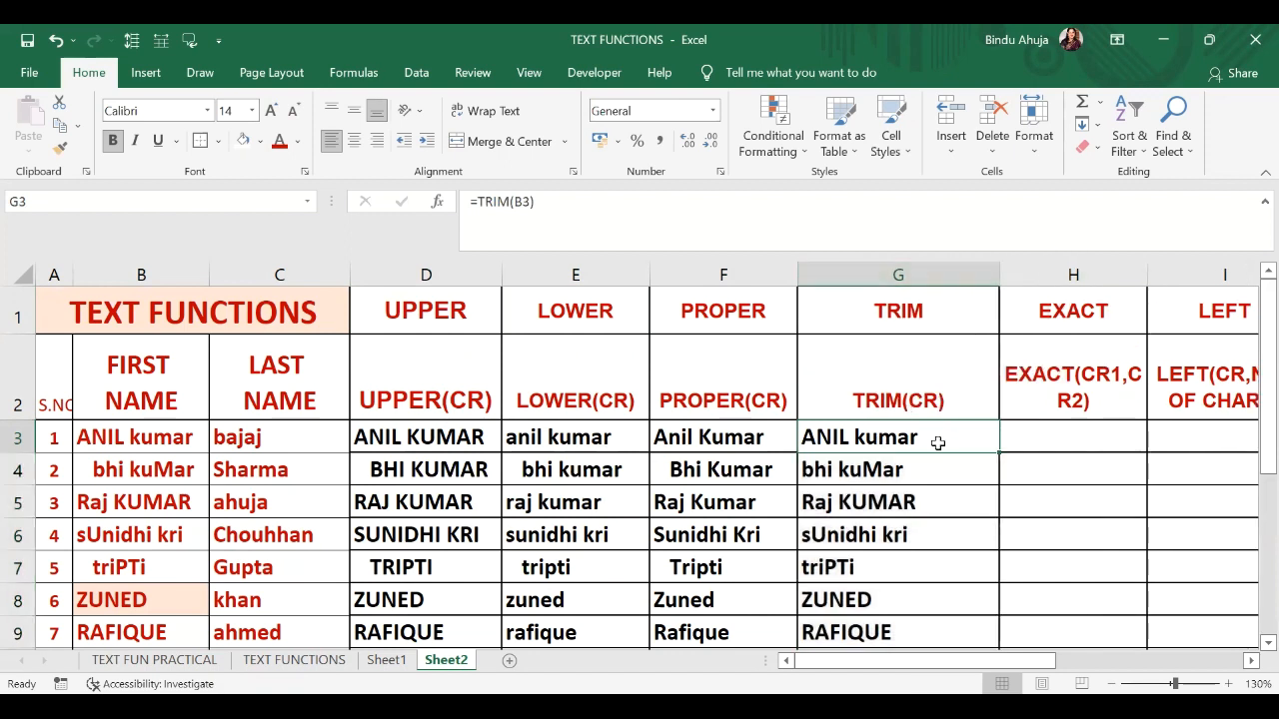
pyautogui.moveTo(938, 444); pyautogui.dragTo(932, 604)
pyautogui.hotkey('ctrl', 'z')
pyautogui.scroll(1, 909, 420)
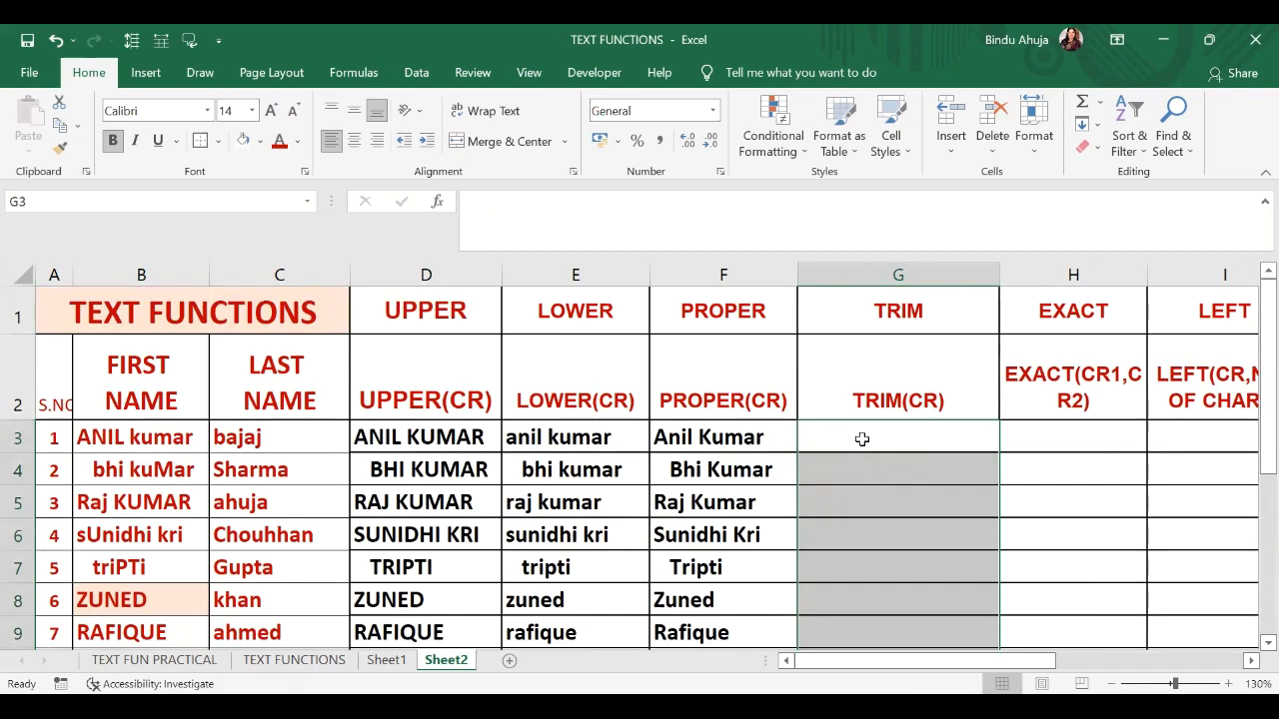
# Write the nested formula =UPPER(TRIM(B3) in G3 without the final parenthesis, try to confirm it and decline the automatic correction.
pyautogui.click(858, 437)
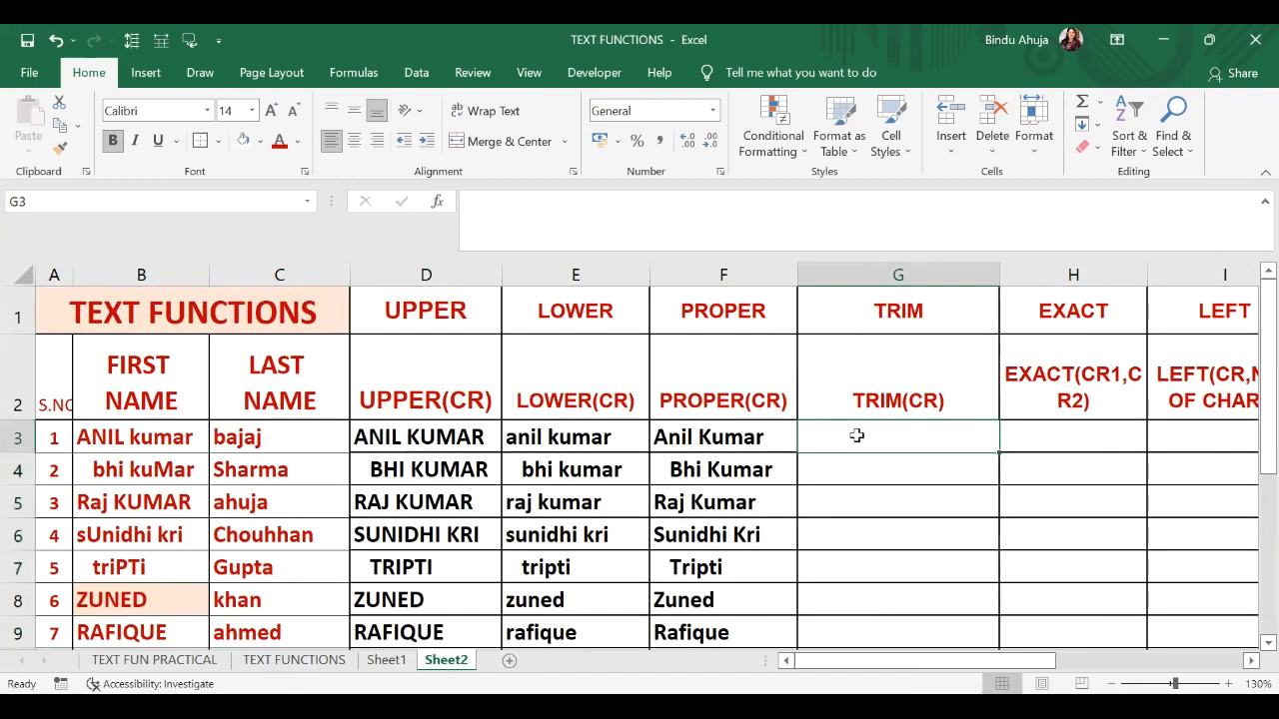
pyautogui.write('=')
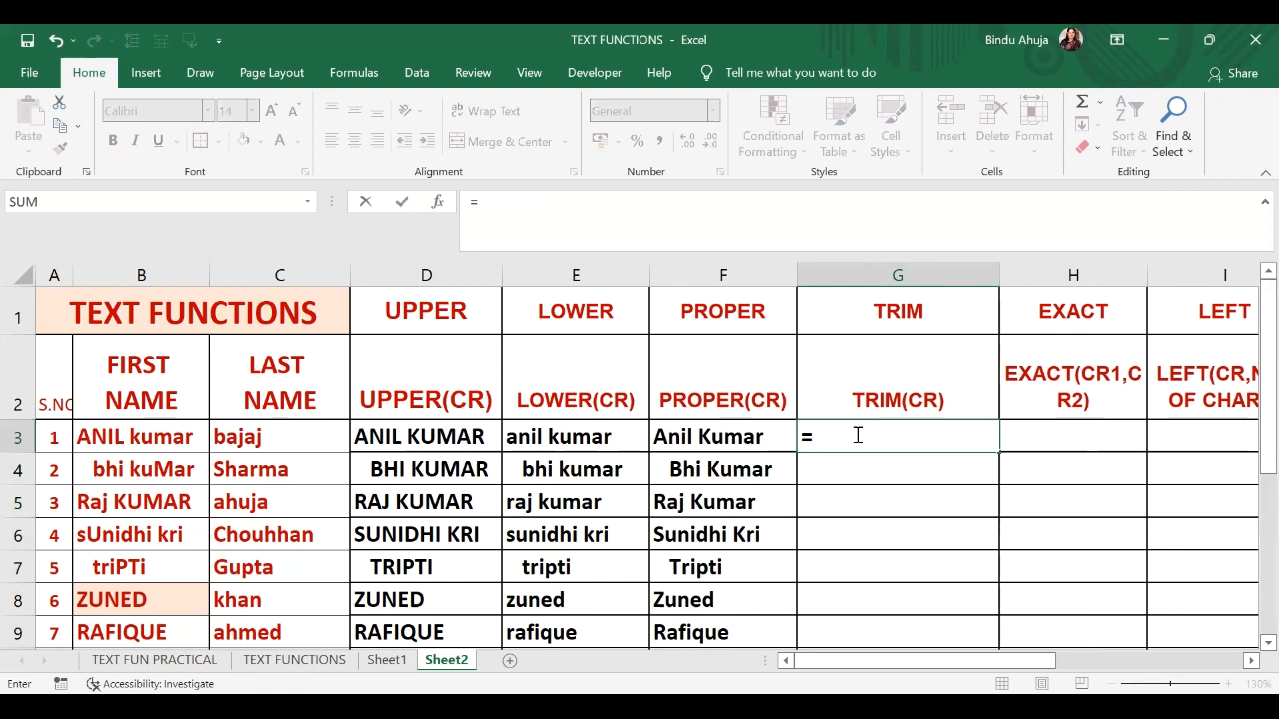
pyautogui.write('UPPER')
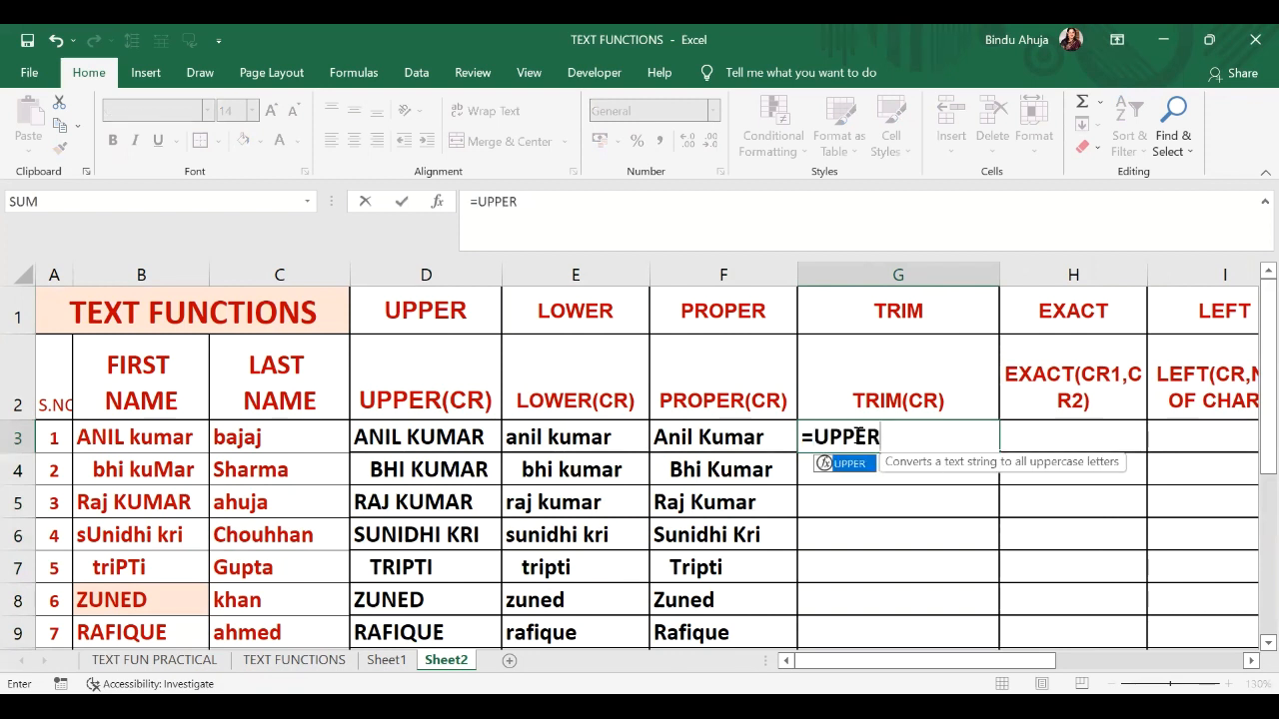
pyautogui.write('(')
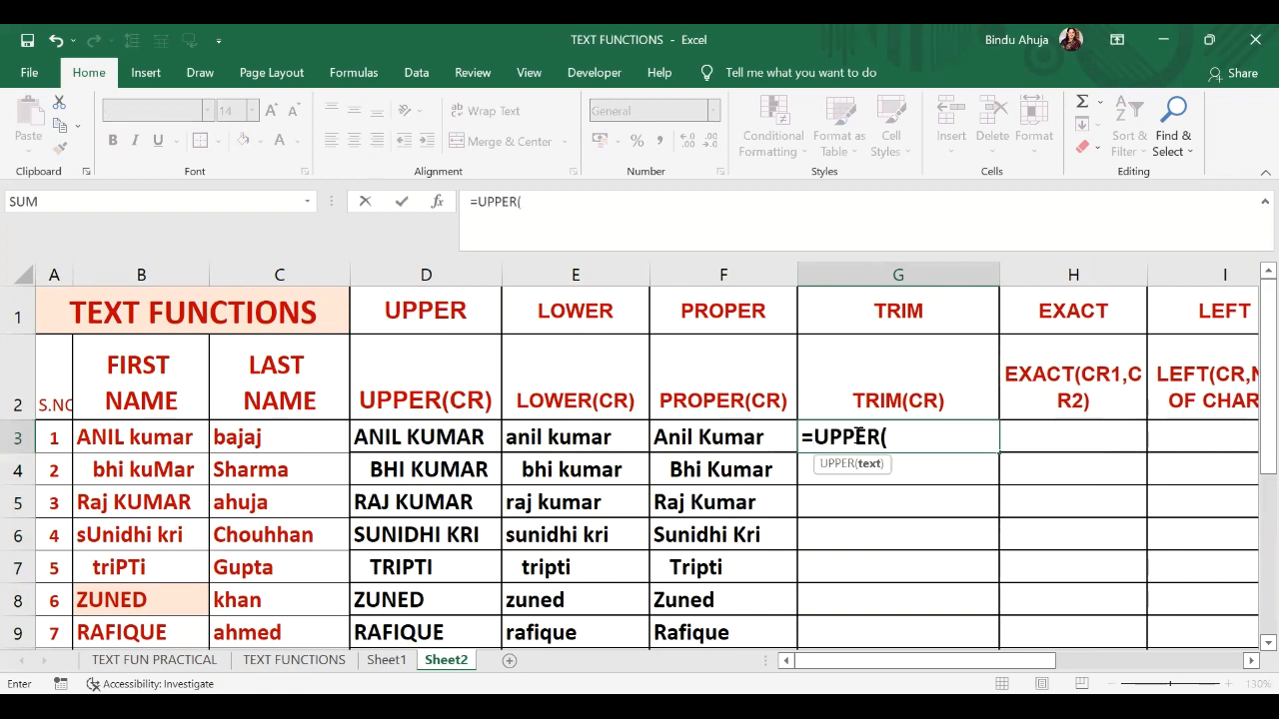
pyautogui.write('TRIM')
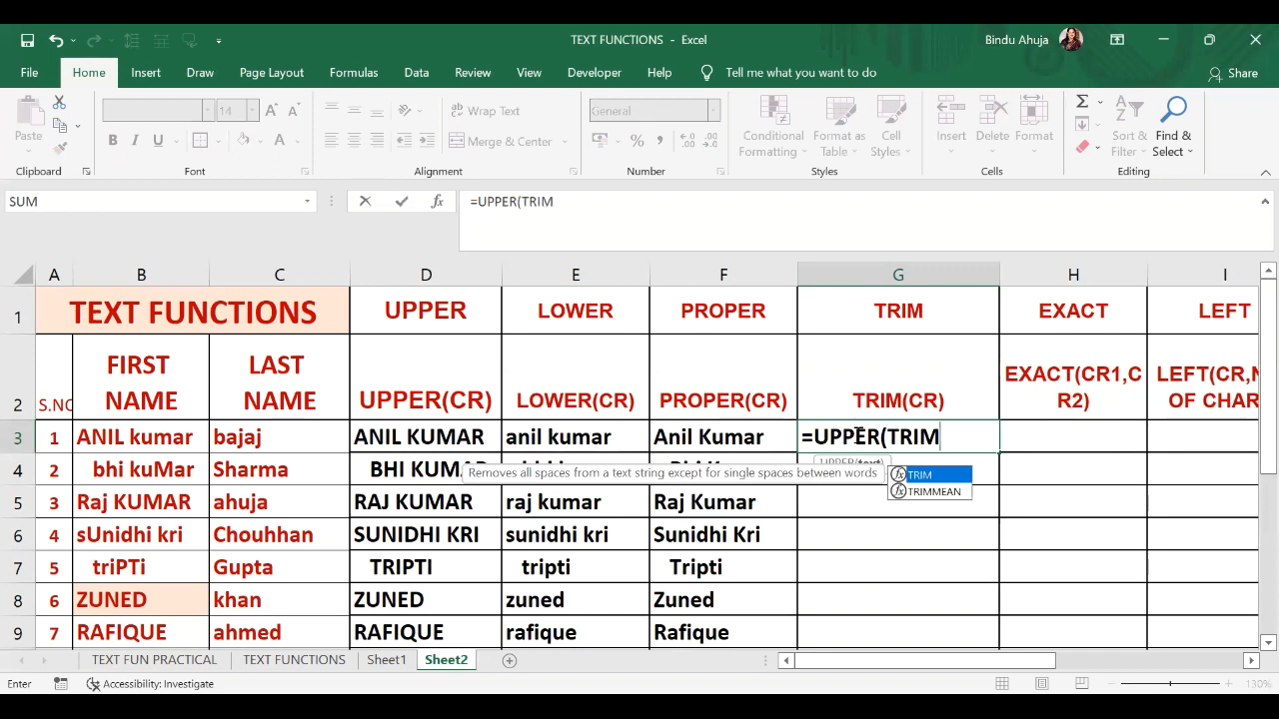
pyautogui.write('(')
pyautogui.click(113, 438)
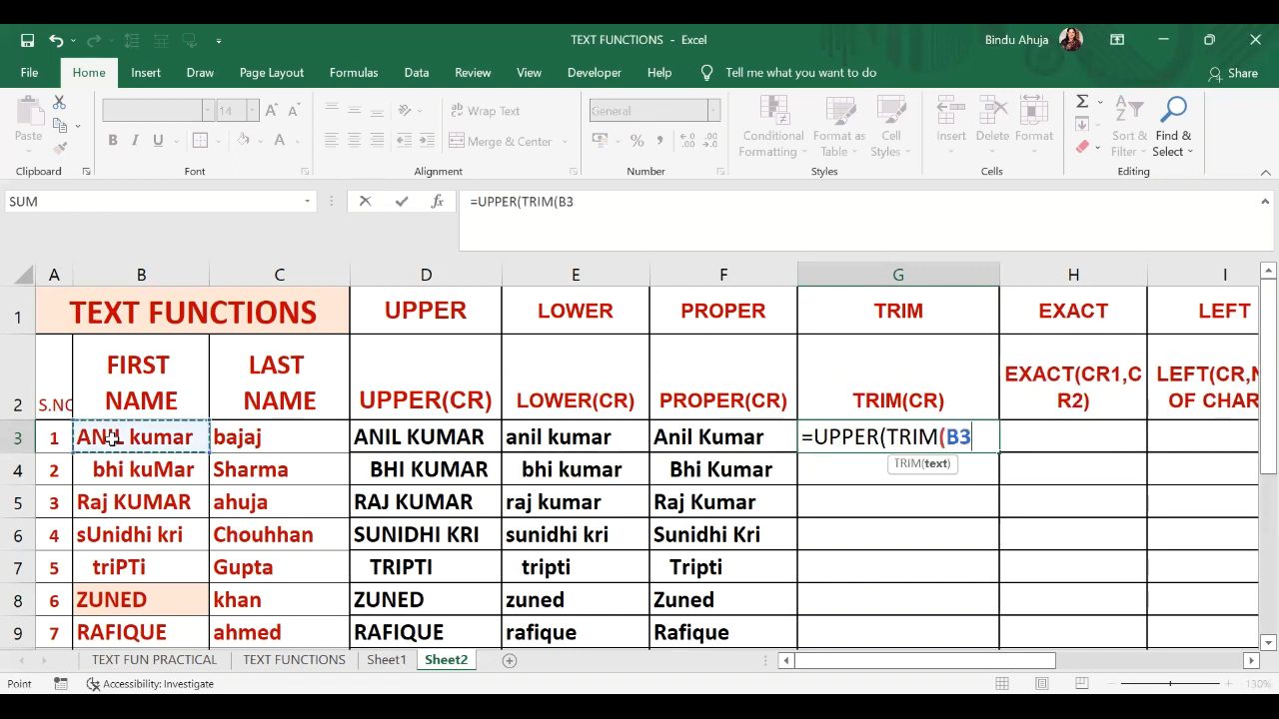
pyautogui.write(')')
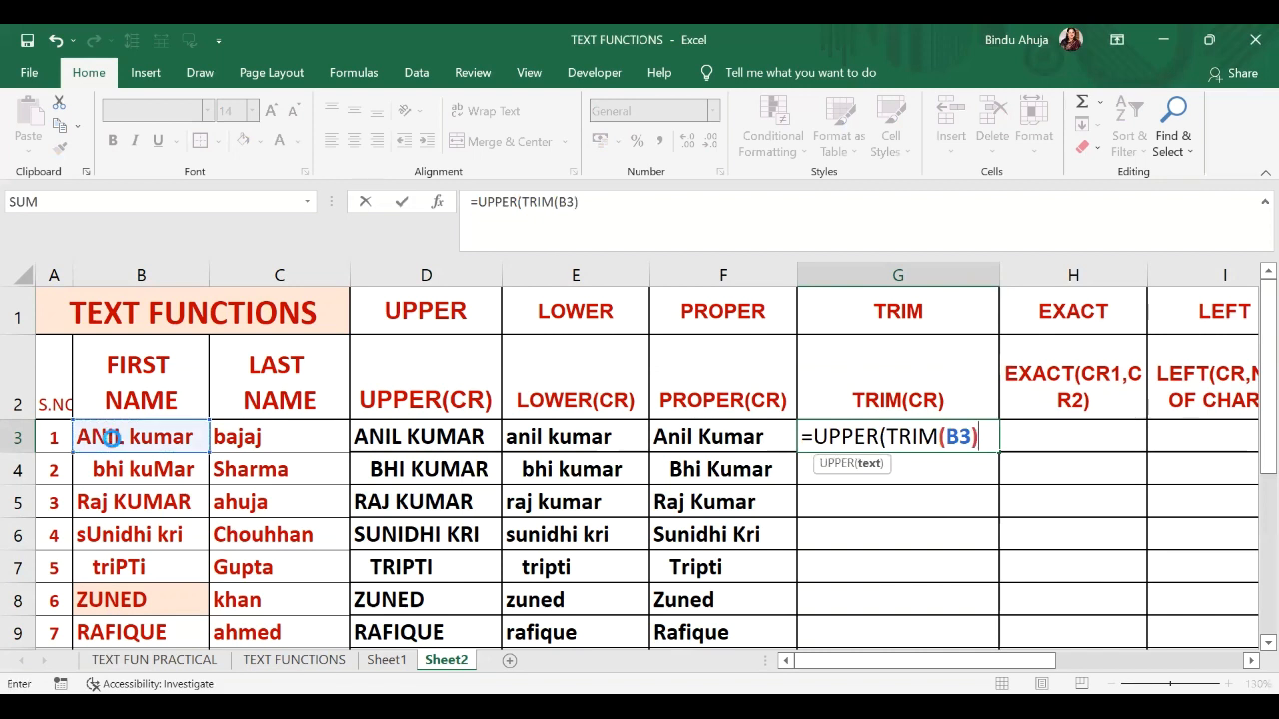
pyautogui.press('Return')
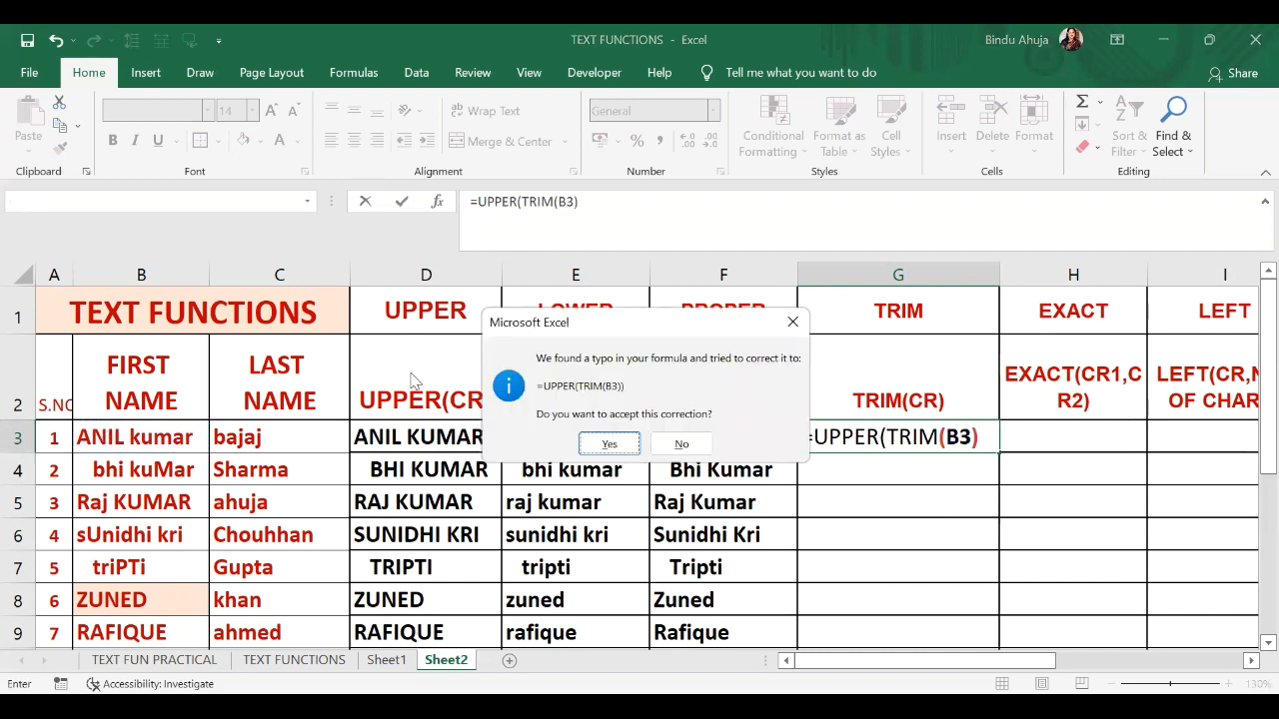
pyautogui.click(690, 446)
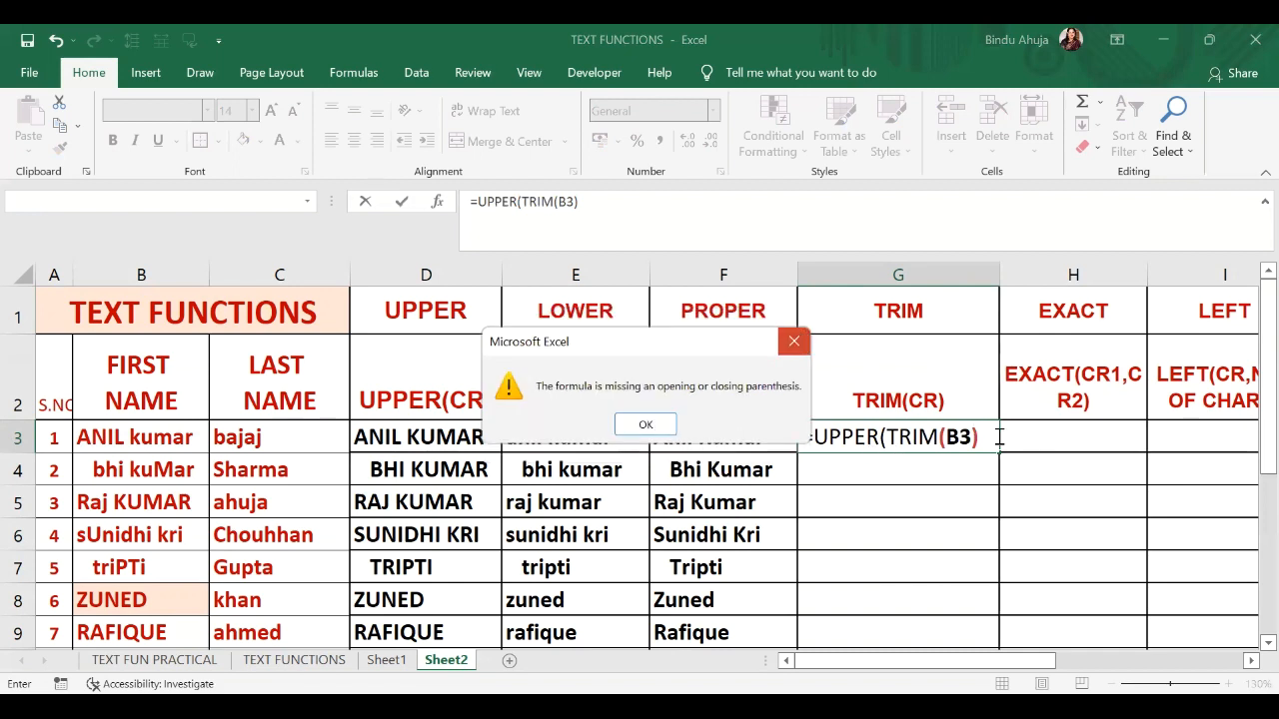
pyautogui.press('Return')
# Add the missing closing parenthesis to complete =UPPER(TRIM(B3)) in G3 and select the cell again.
pyautogui.write(')')
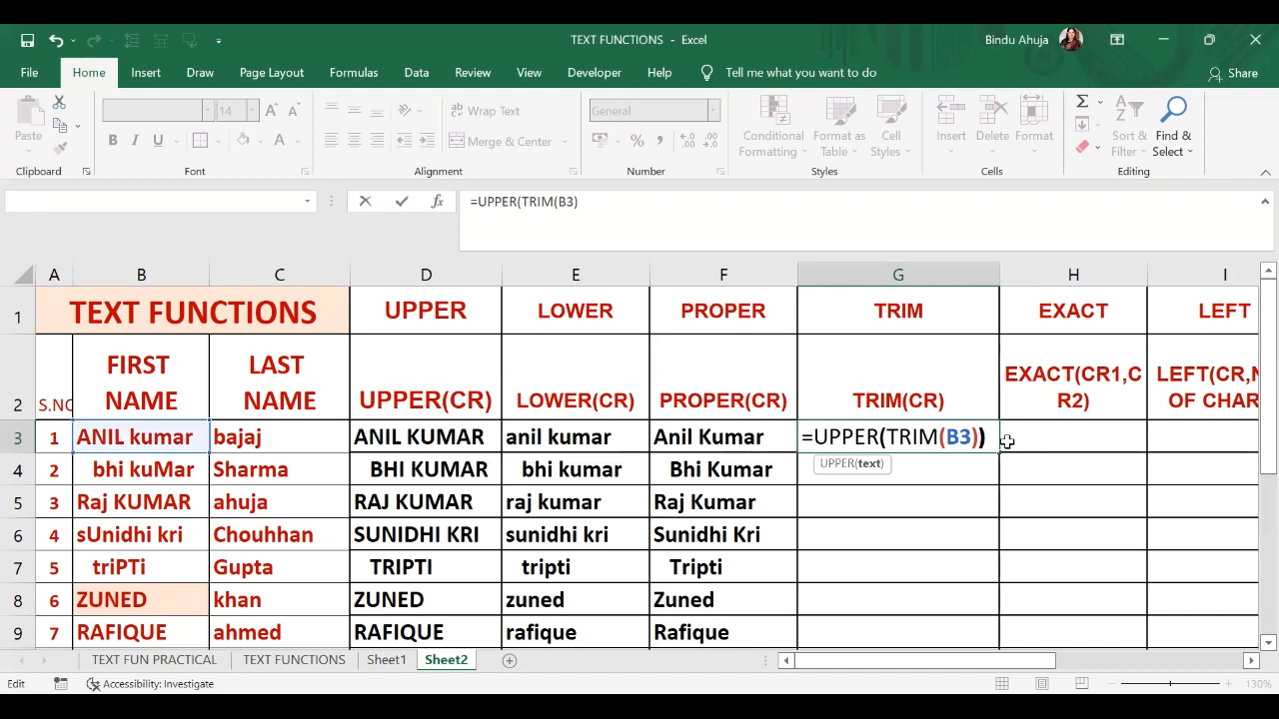
pyautogui.press('Return')
pyautogui.click(954, 436)
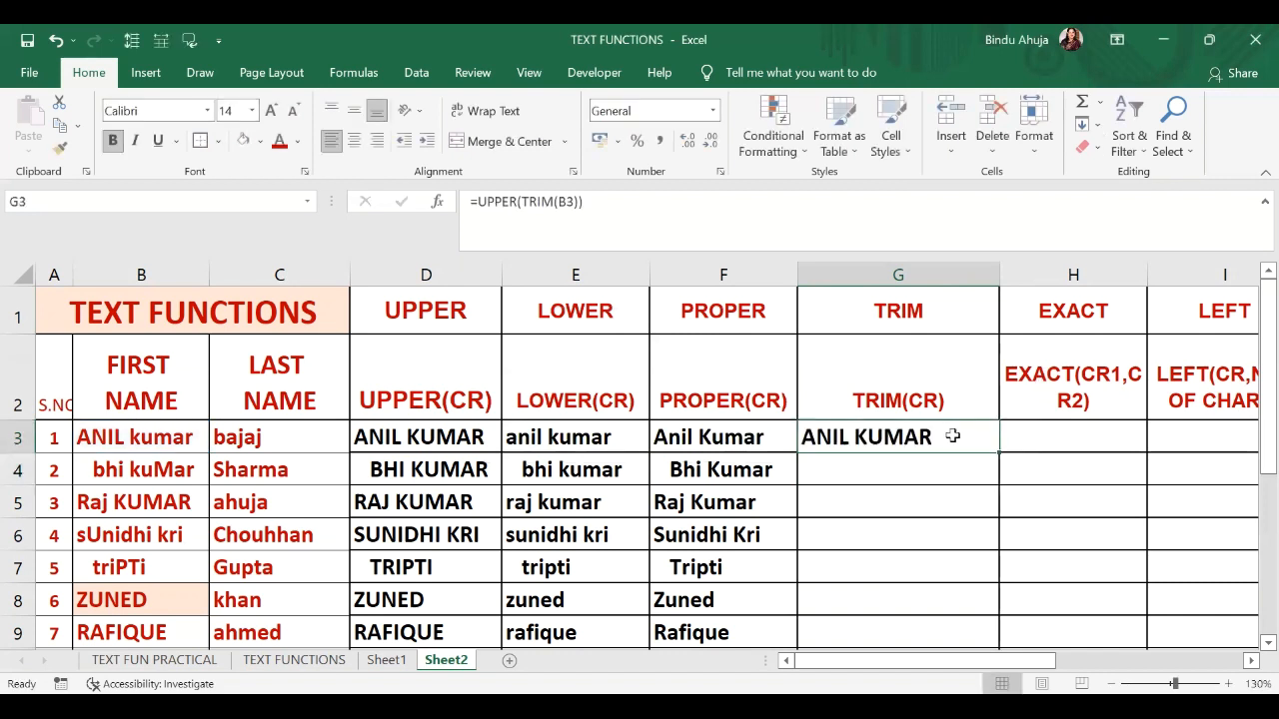
# Fill the =UPPER(TRIM(B3)) formula from G3 down through G12 and check the filled rows.
pyautogui.doubleClick(1001, 451)
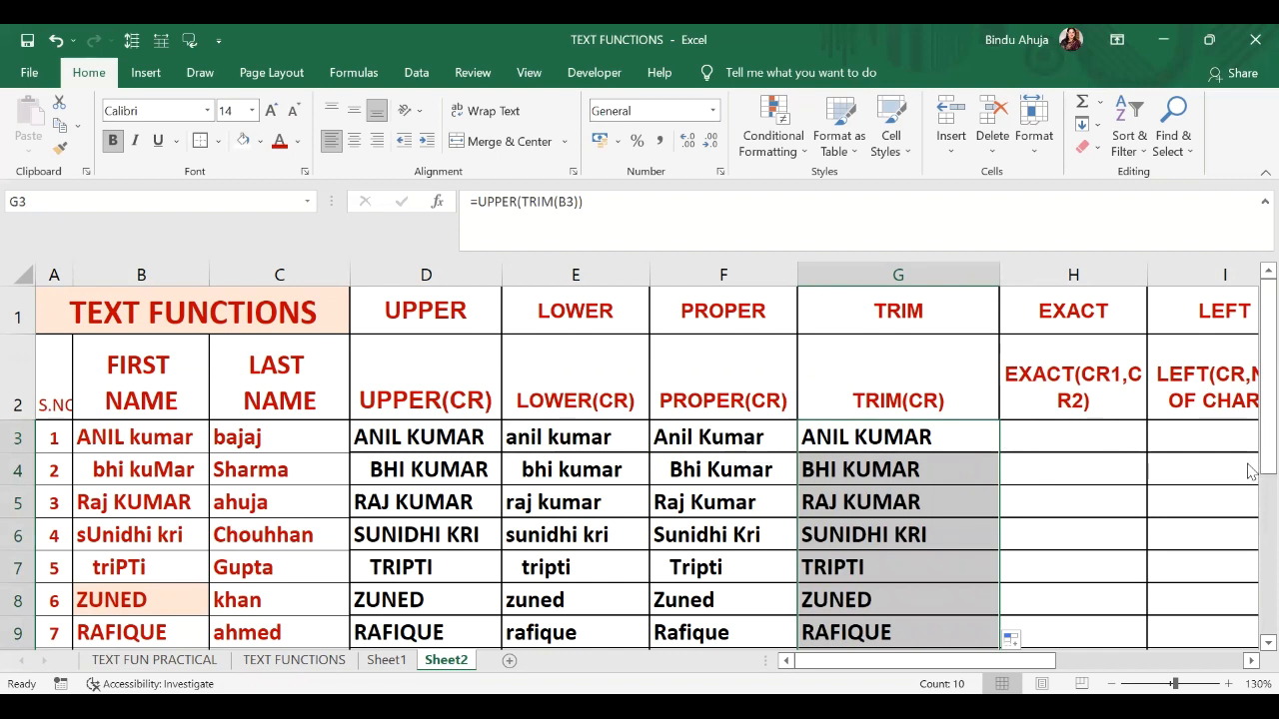
pyautogui.moveTo(1261, 466); pyautogui.dragTo(1251, 477)
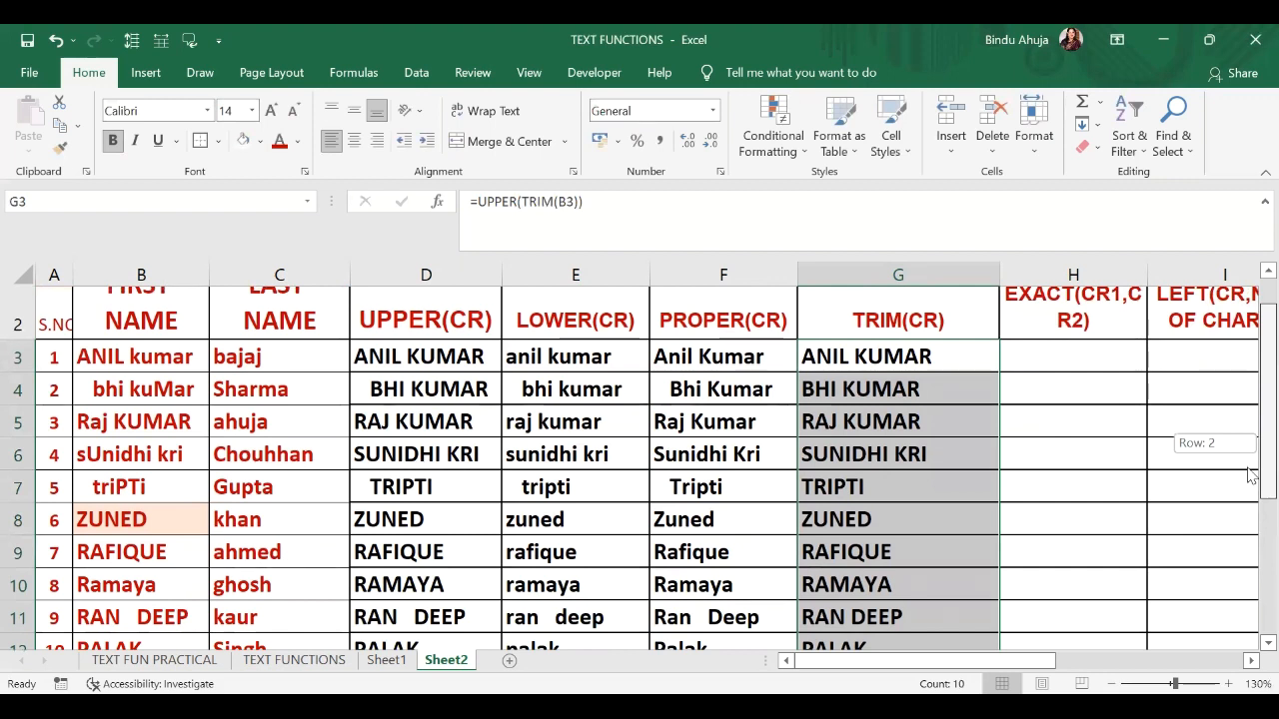
pyautogui.moveTo(1252, 475); pyautogui.dragTo(1251, 474)
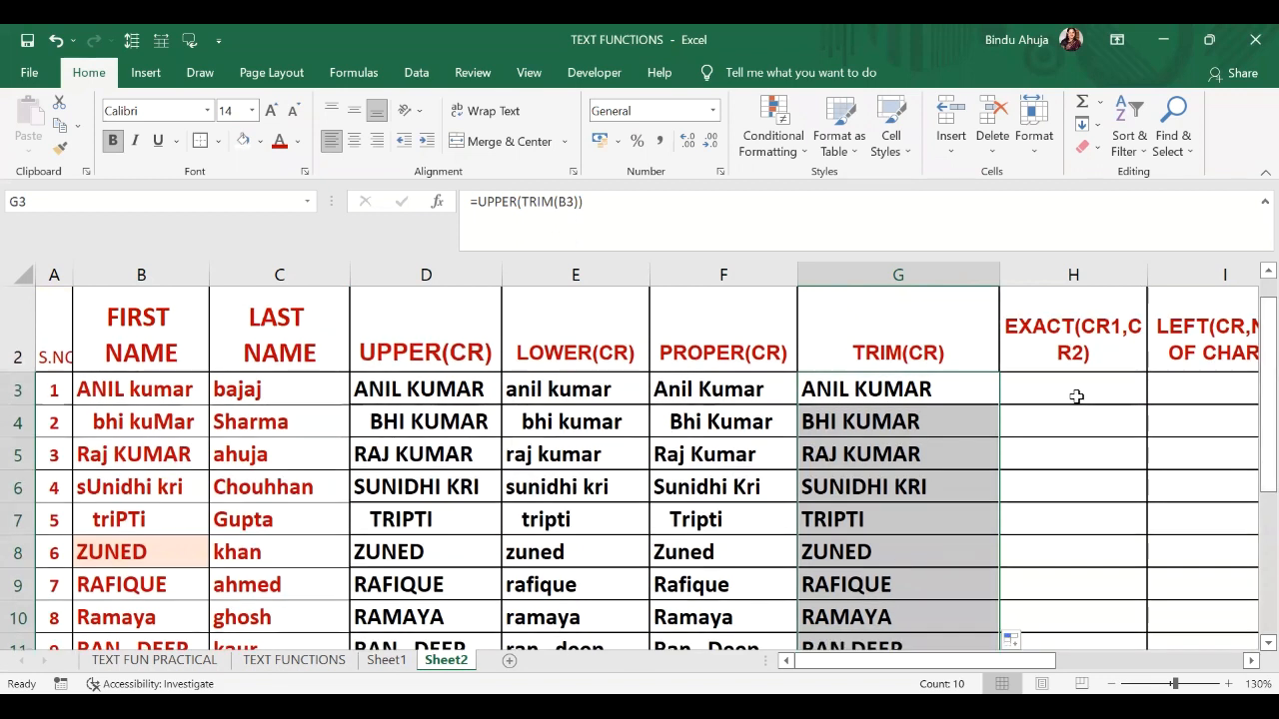
# Try right alignment on the results in G3:G12, look through them and restore the left alignment.
pyautogui.click(377, 142)
pyautogui.moveTo(1251, 428); pyautogui.dragTo(1251, 448)
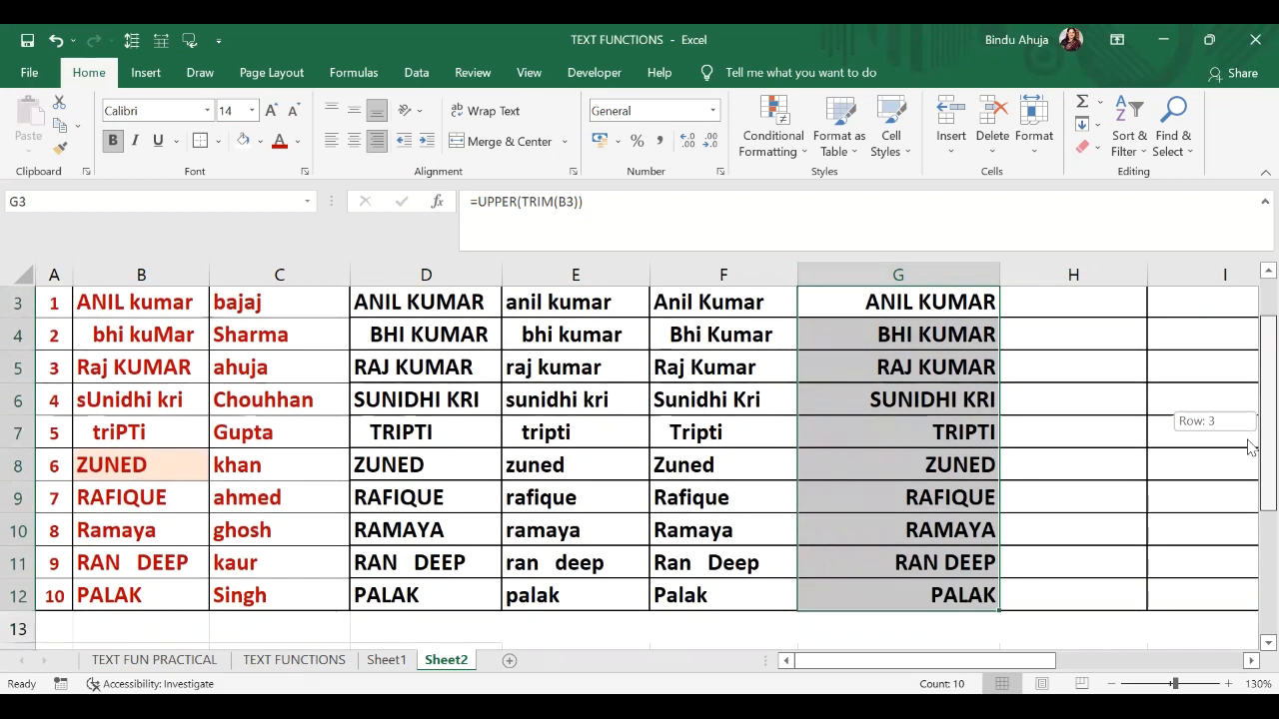
pyautogui.moveTo(1251, 446); pyautogui.dragTo(1251, 412)
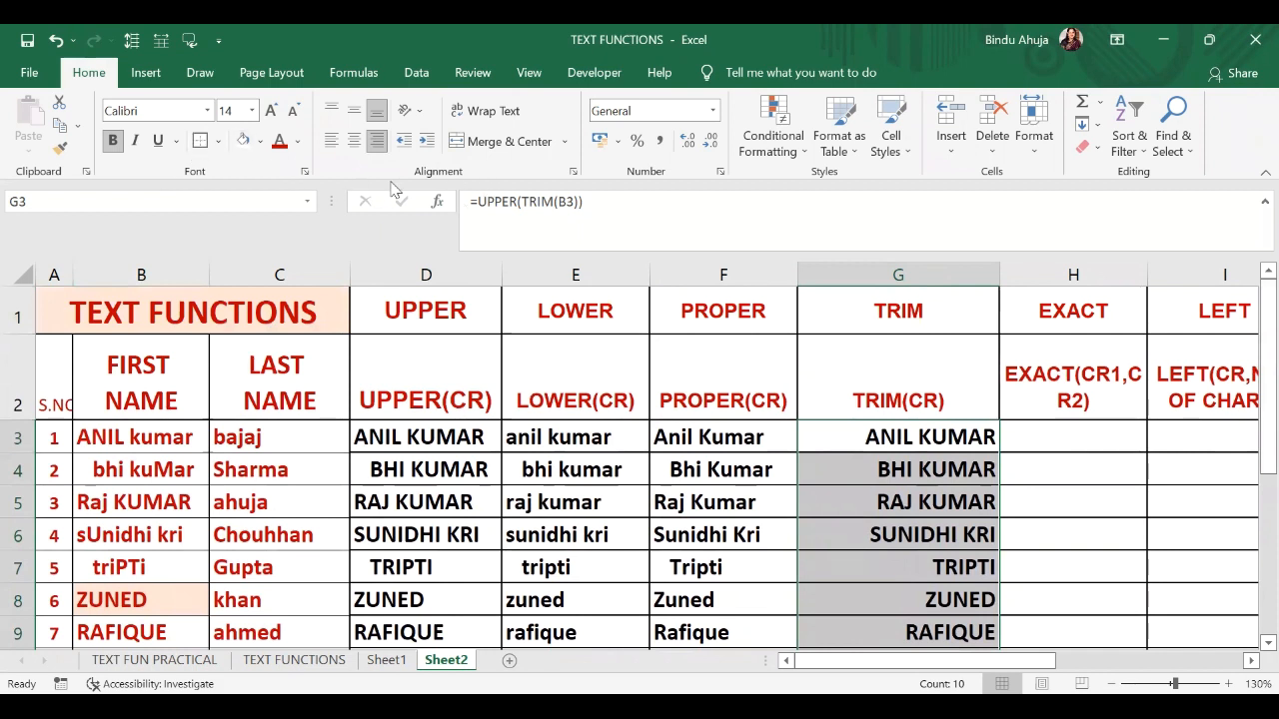
pyautogui.click(331, 141)
# Enter =EXACT(D3,G3) in H3 to compare the UPPER and TRIM results and fill it down through H12.
pyautogui.click(1054, 438)
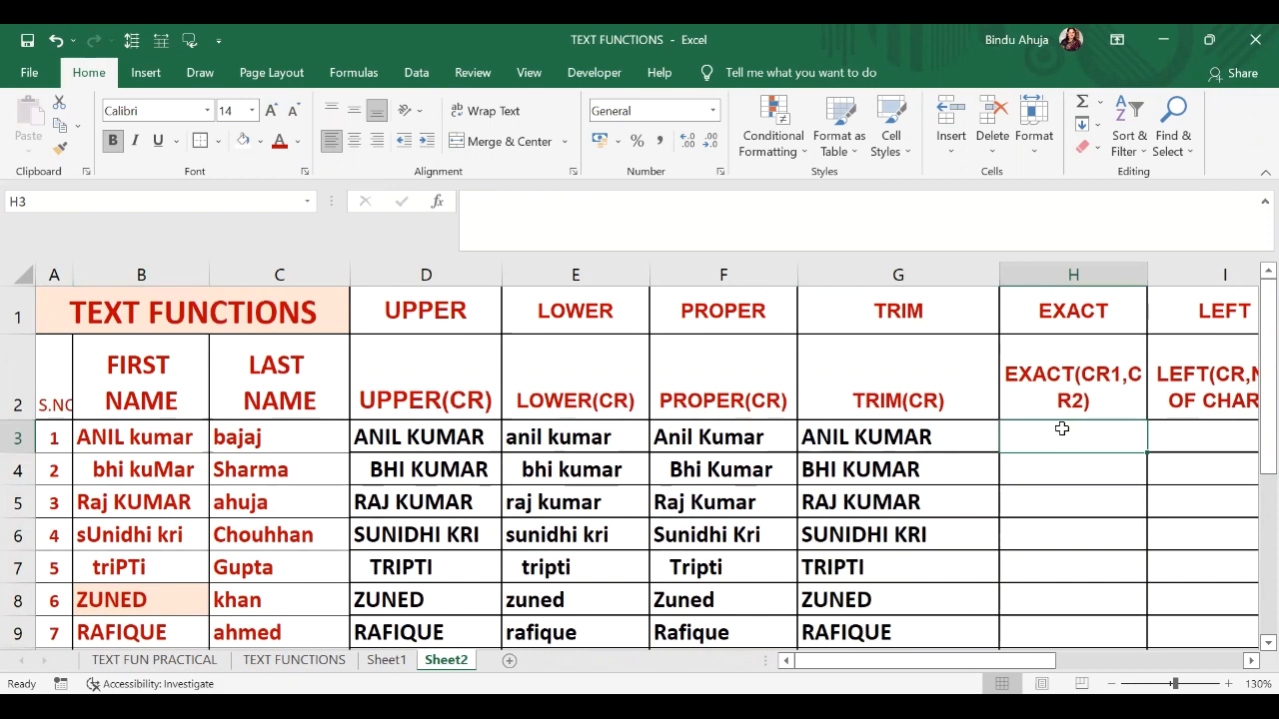
pyautogui.write('=')
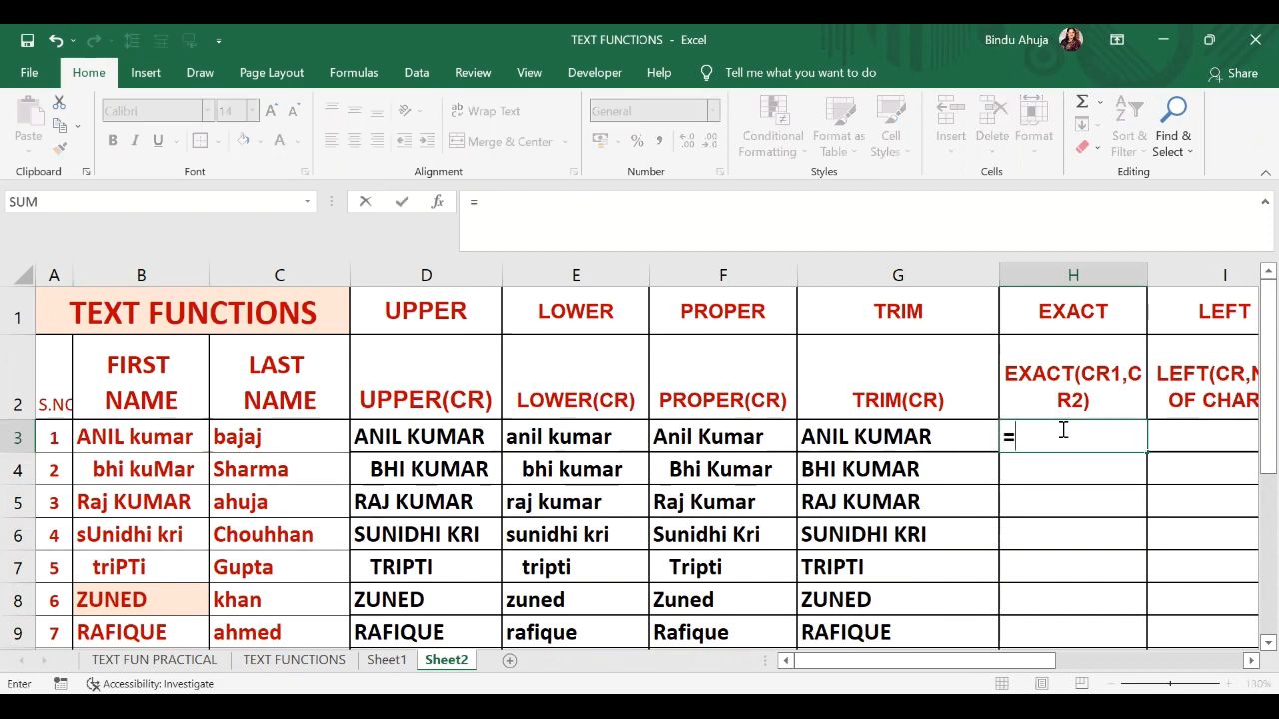
pyautogui.write('EXACT(')
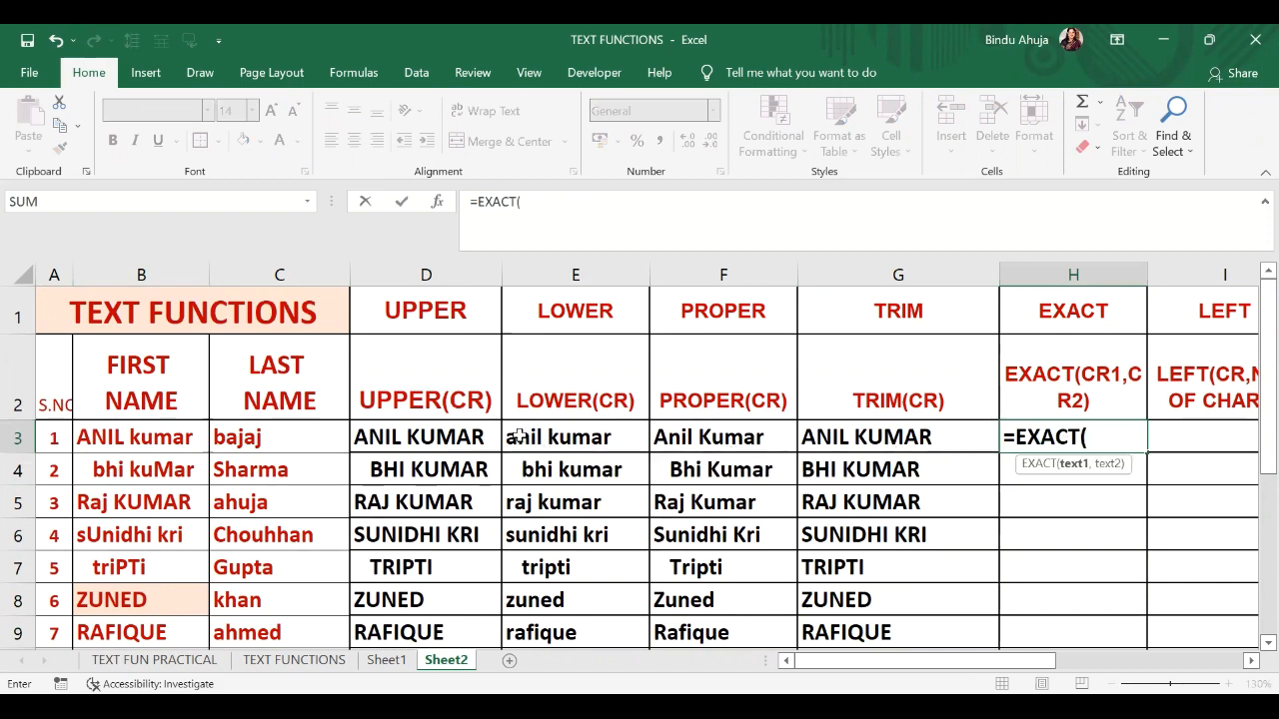
pyautogui.click(479, 437)
pyautogui.write(',')
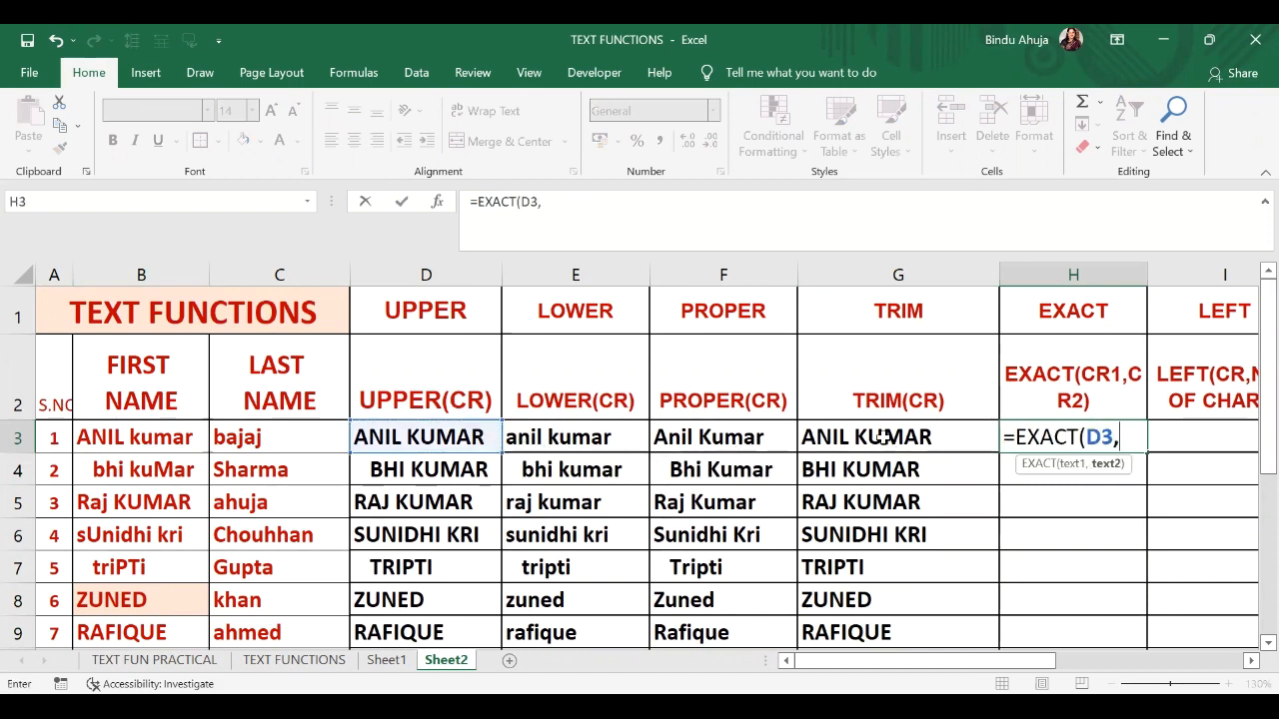
pyautogui.click(884, 437)
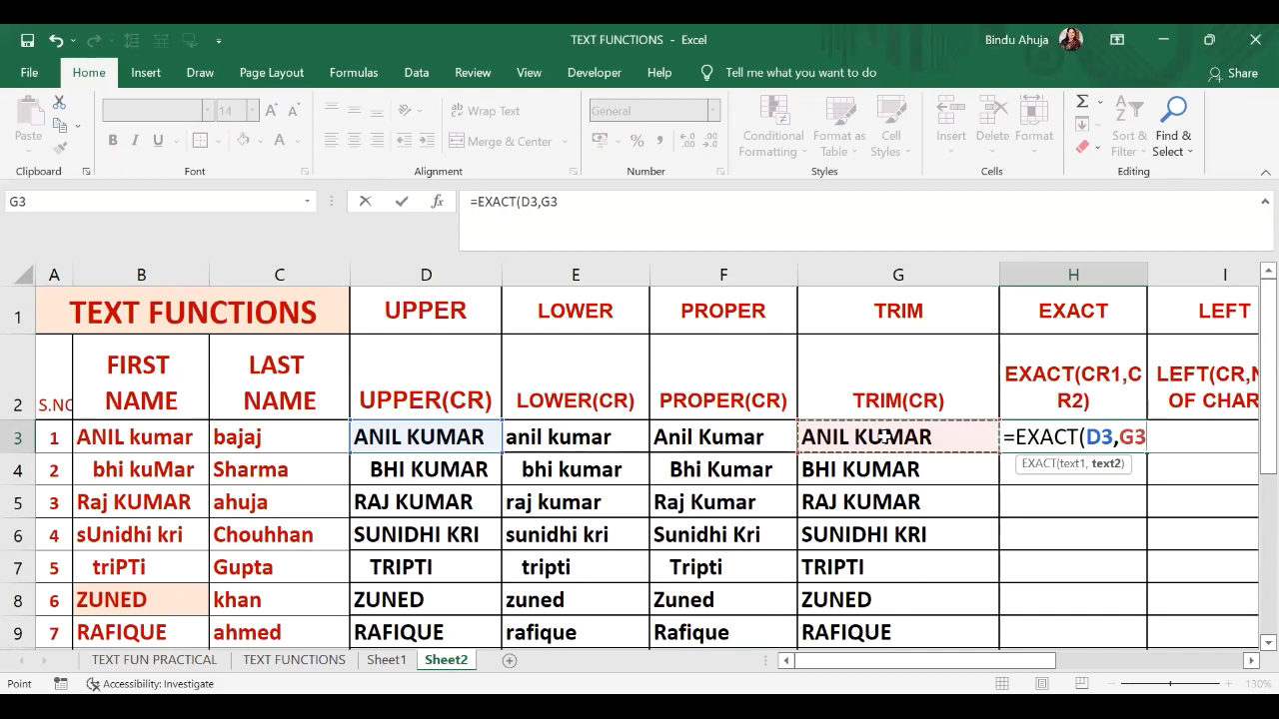
pyautogui.press('Return')
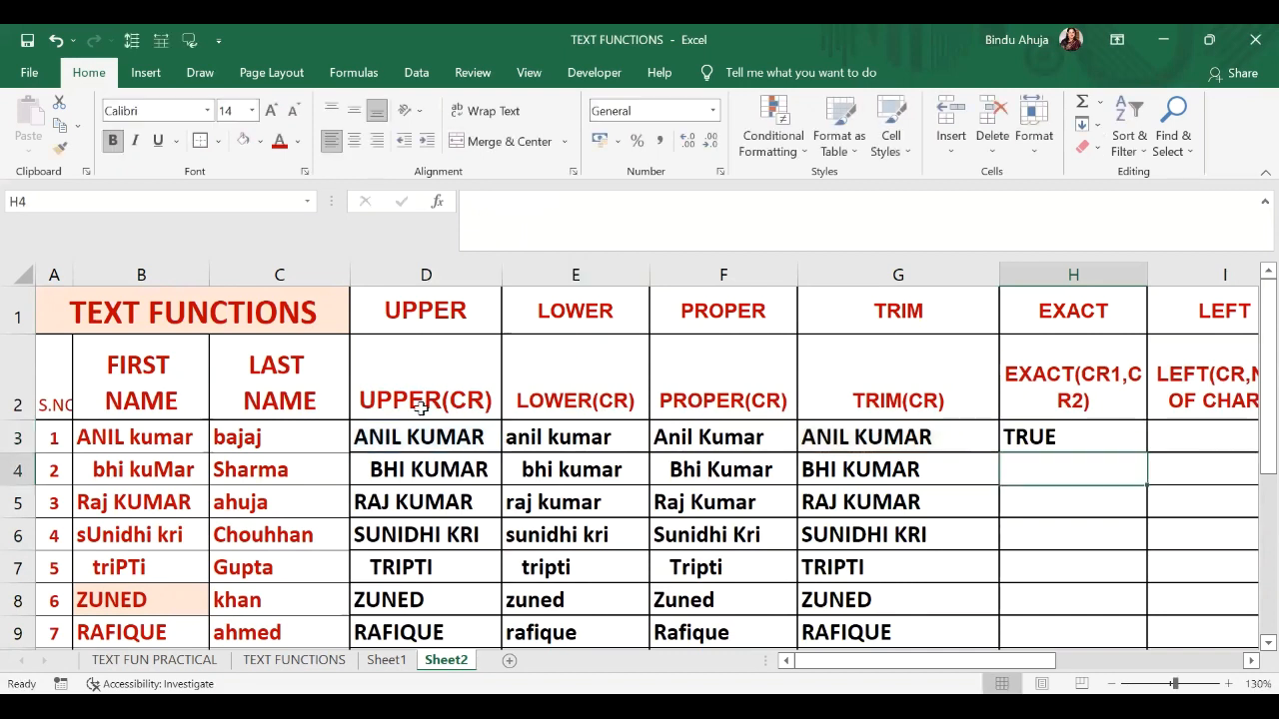
pyautogui.click(1083, 446)
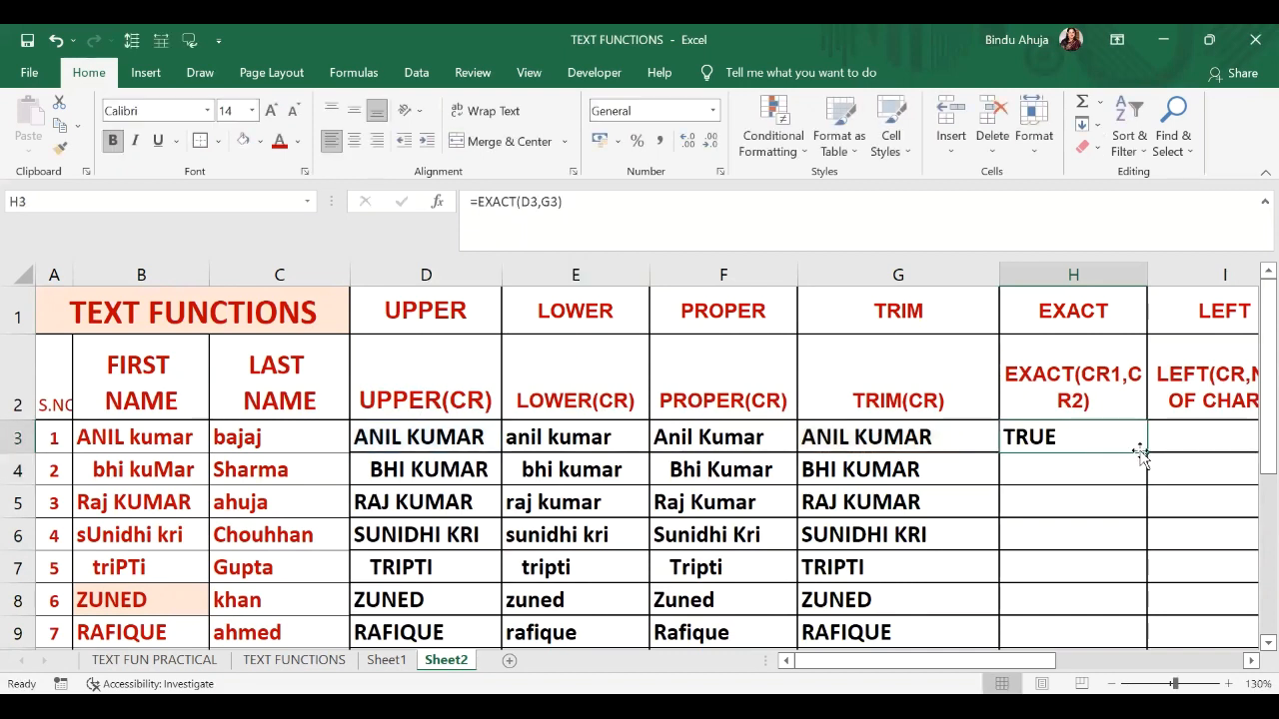
pyautogui.doubleClick(1145, 453)
# Apply the red font color to the FALSE results in H4, H6 and H7.
pyautogui.click(1119, 473)
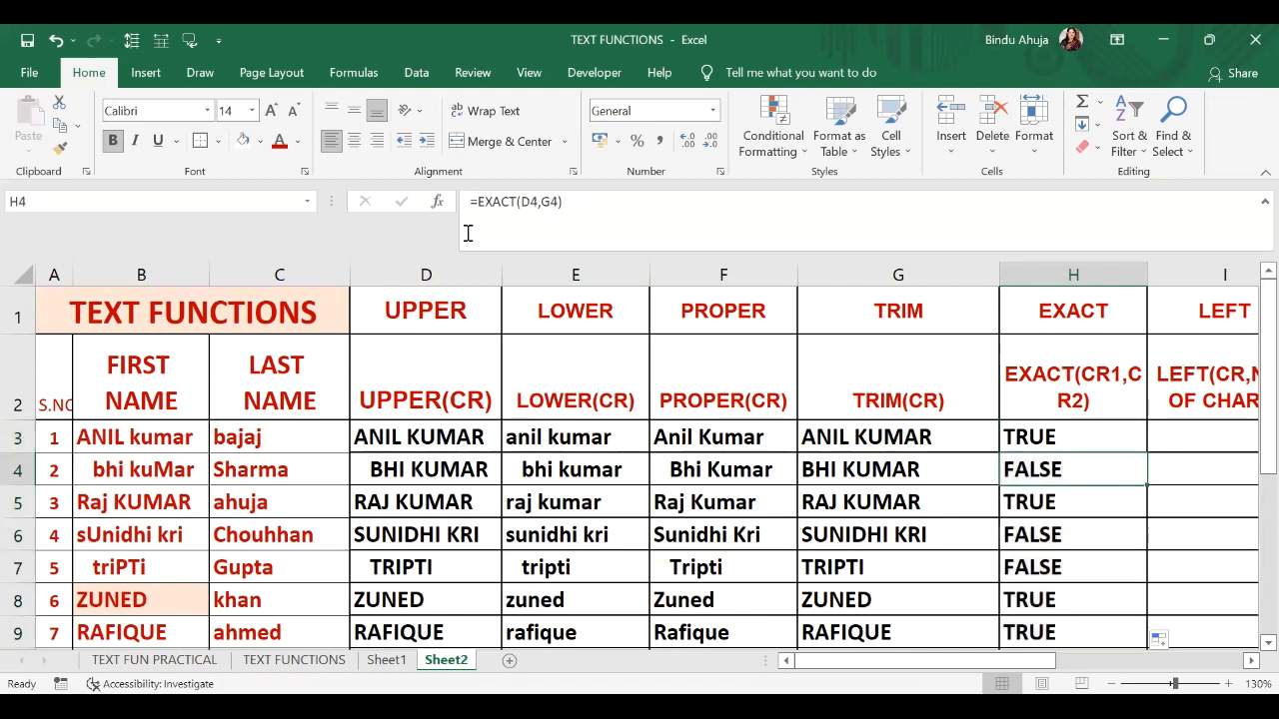
pyautogui.click(278, 141)
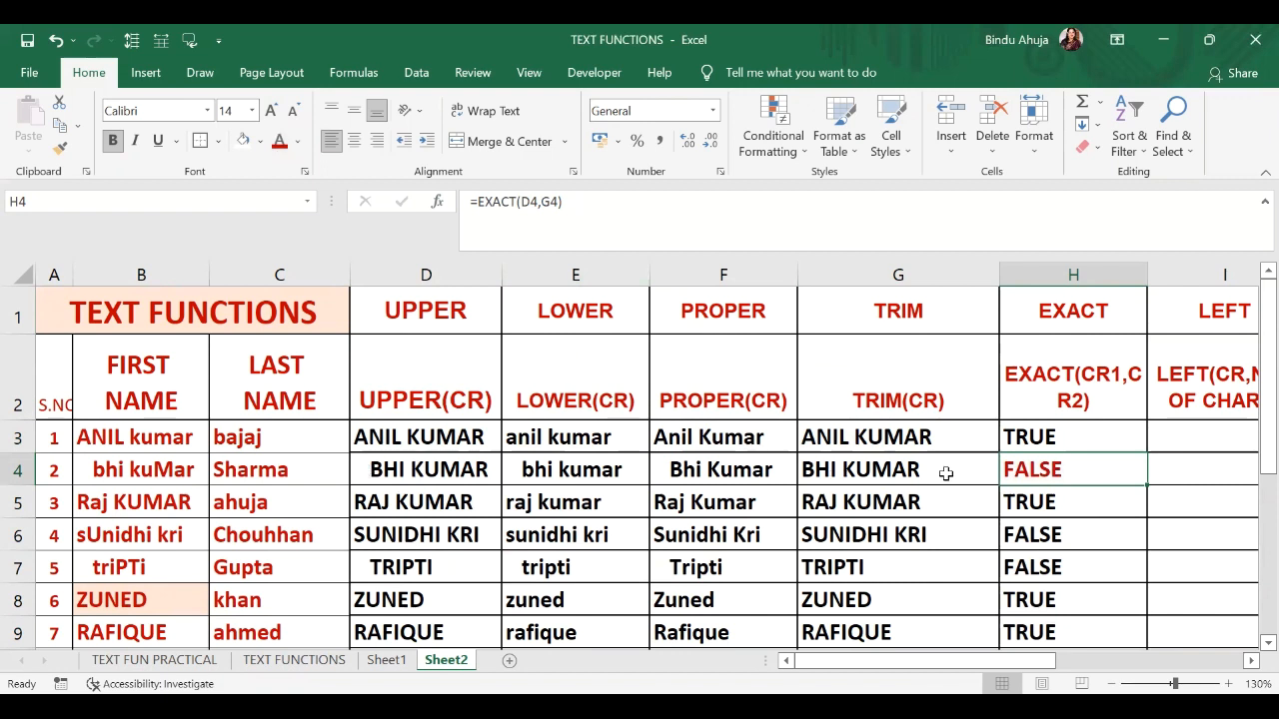
pyautogui.click(1033, 528)
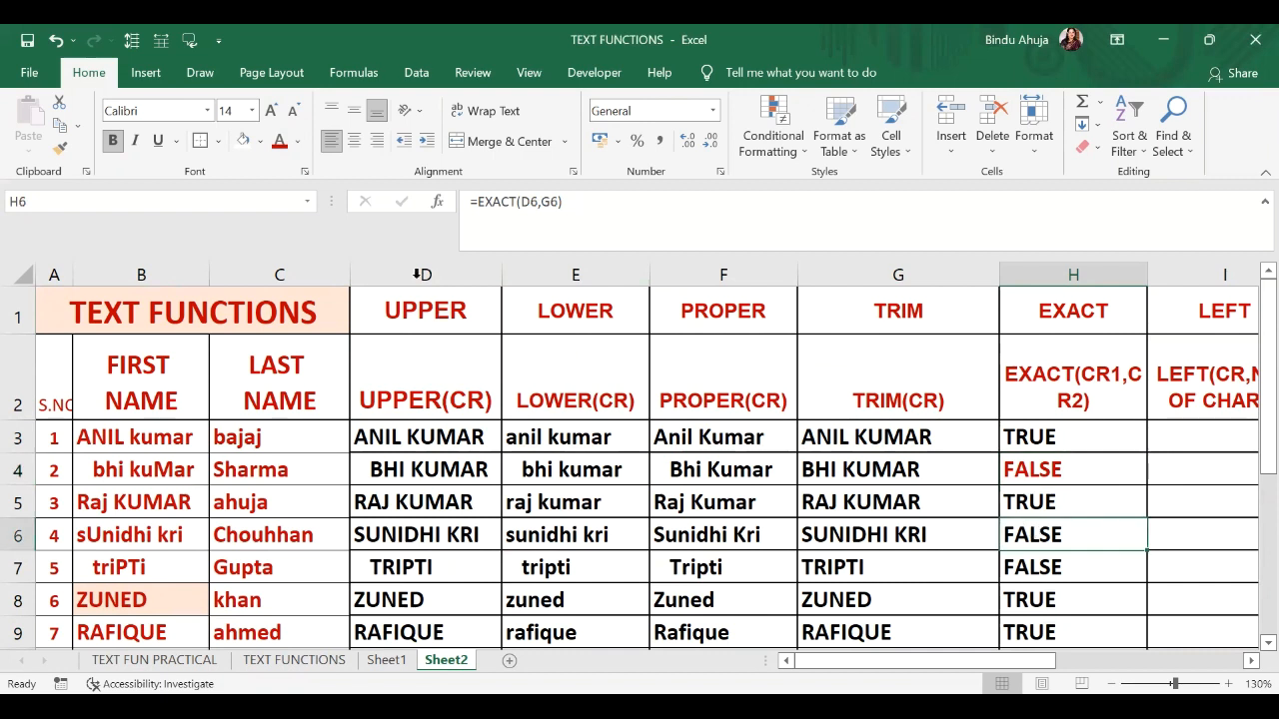
pyautogui.click(278, 143)
pyautogui.scroll(-2, 1084, 532)
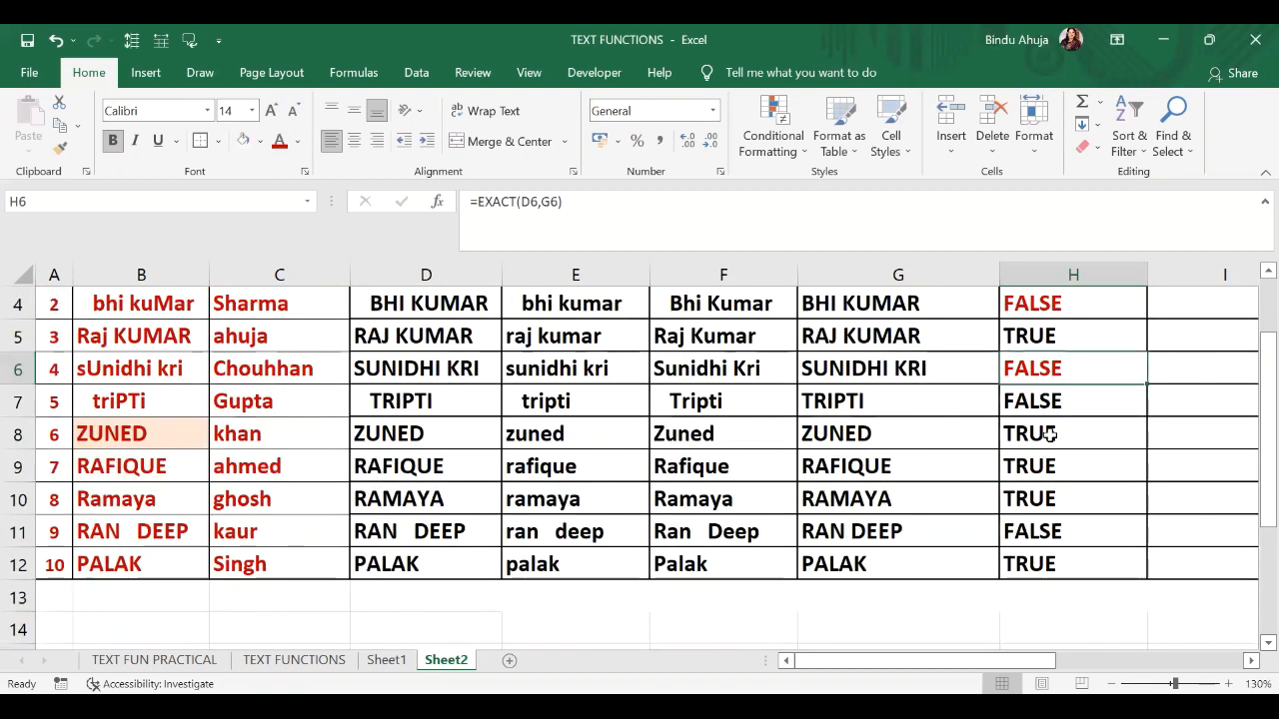
pyautogui.click(1048, 404)
pyautogui.click(278, 143)
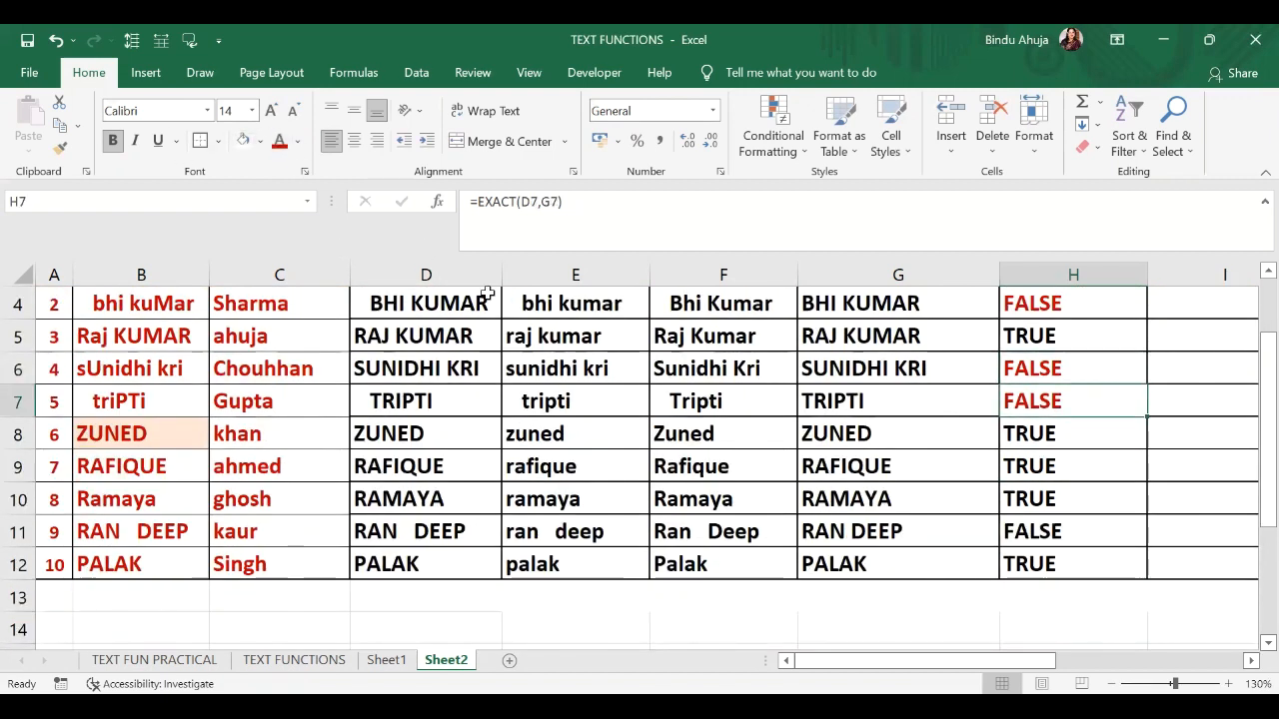
# Examine the row 11 comparison up close, including the UPPER formula behind D11.
pyautogui.click(420, 496)
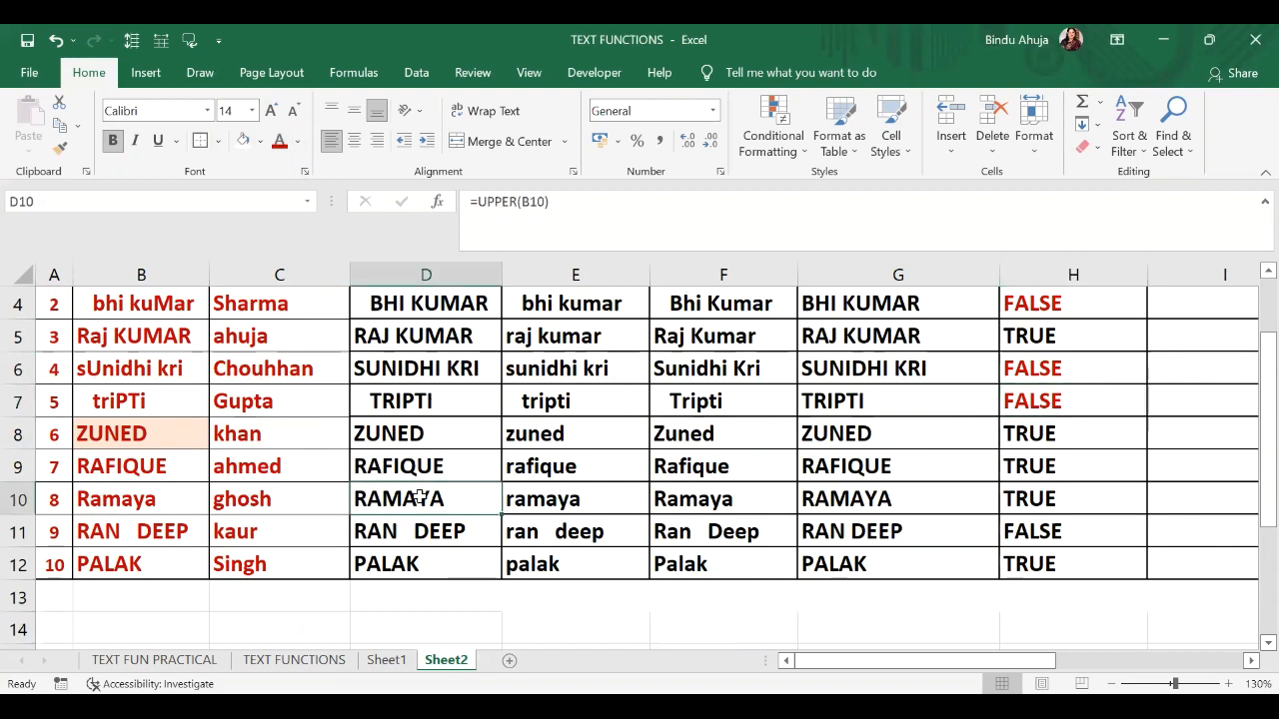
pyautogui.click(1020, 539)
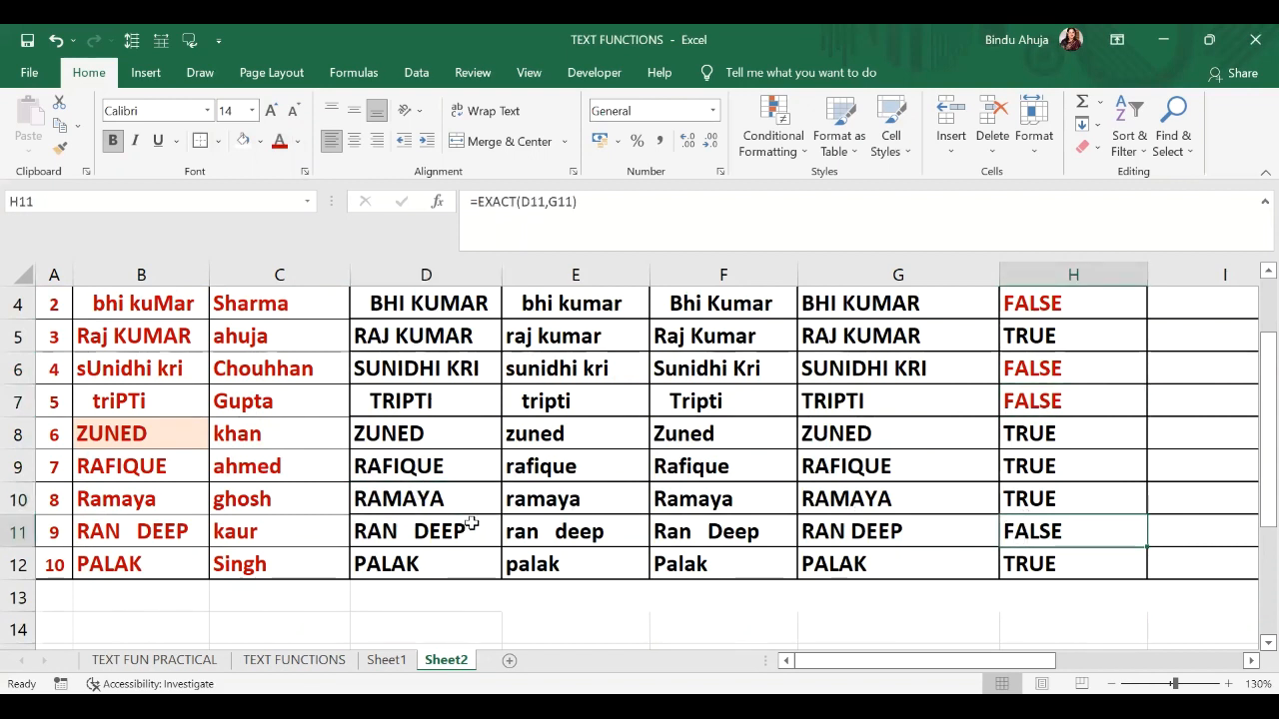
pyautogui.keyDown('ctrl'); pyautogui.scroll(3, 557, 540); pyautogui.keyUp('ctrl')
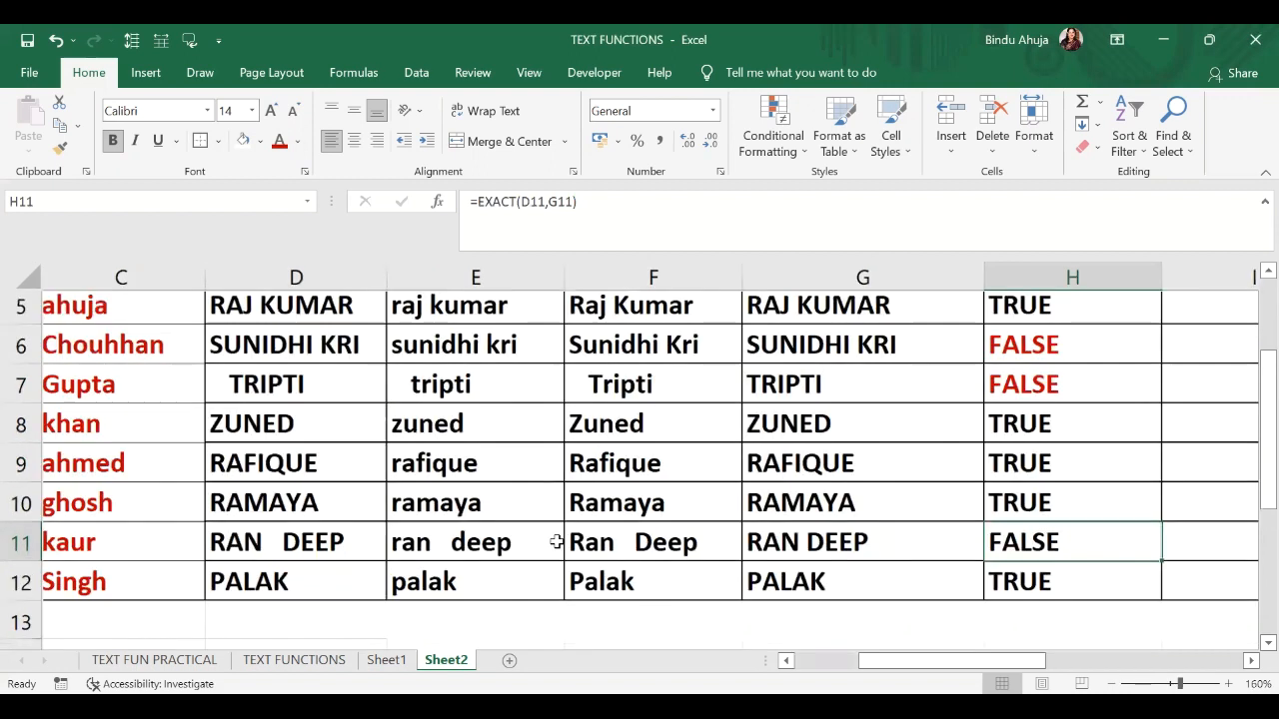
pyautogui.doubleClick(283, 550)
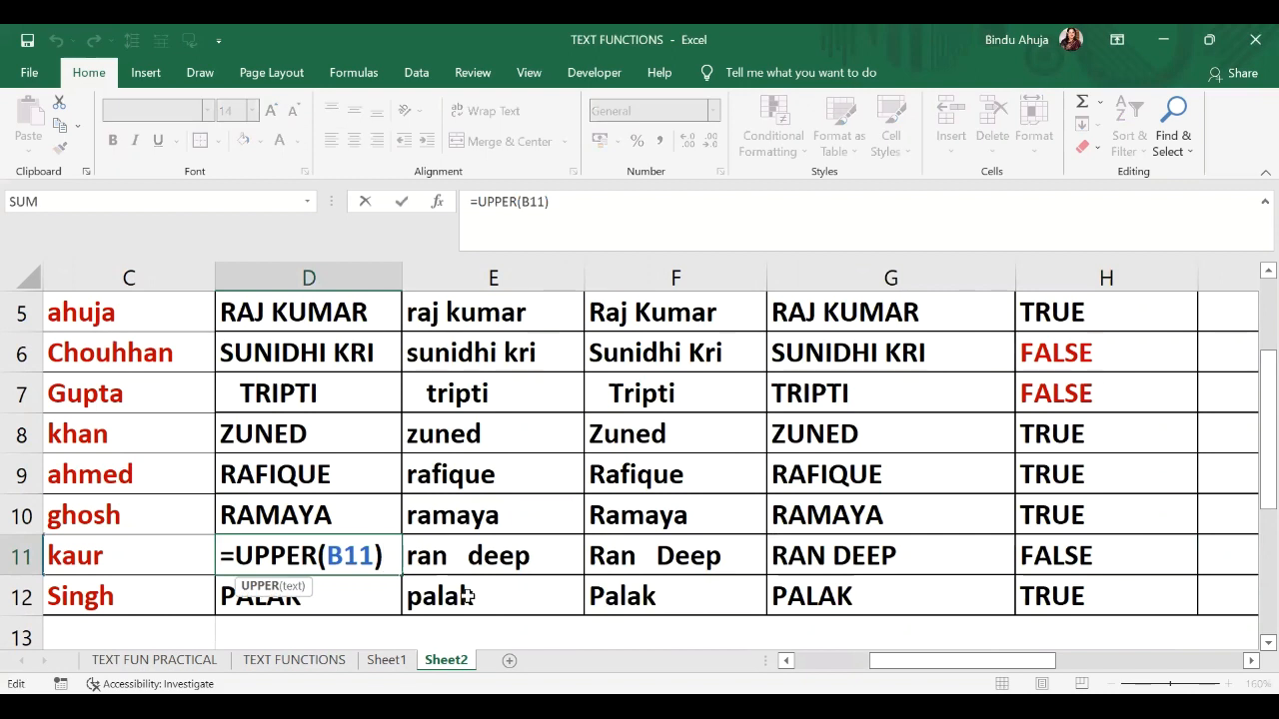
pyautogui.press('Return')
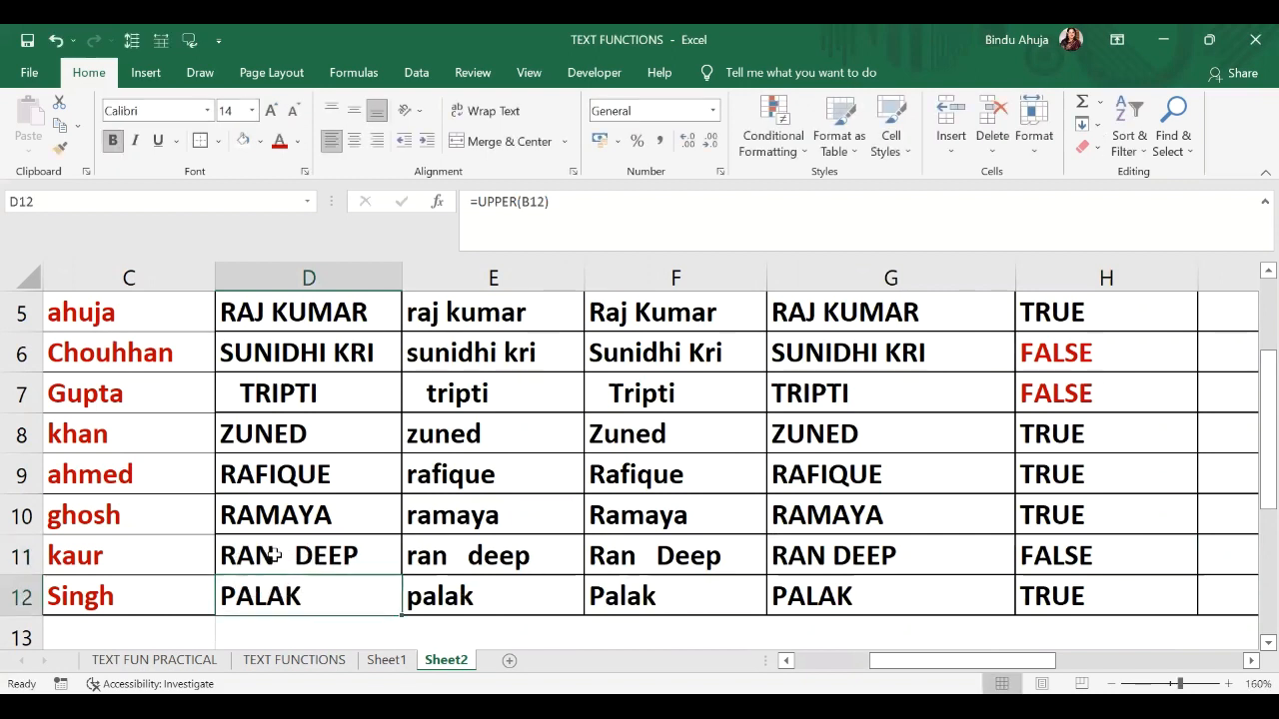
# Highlight the two compared cells D11 and G11 with an orange fill.
pyautogui.click(305, 556)
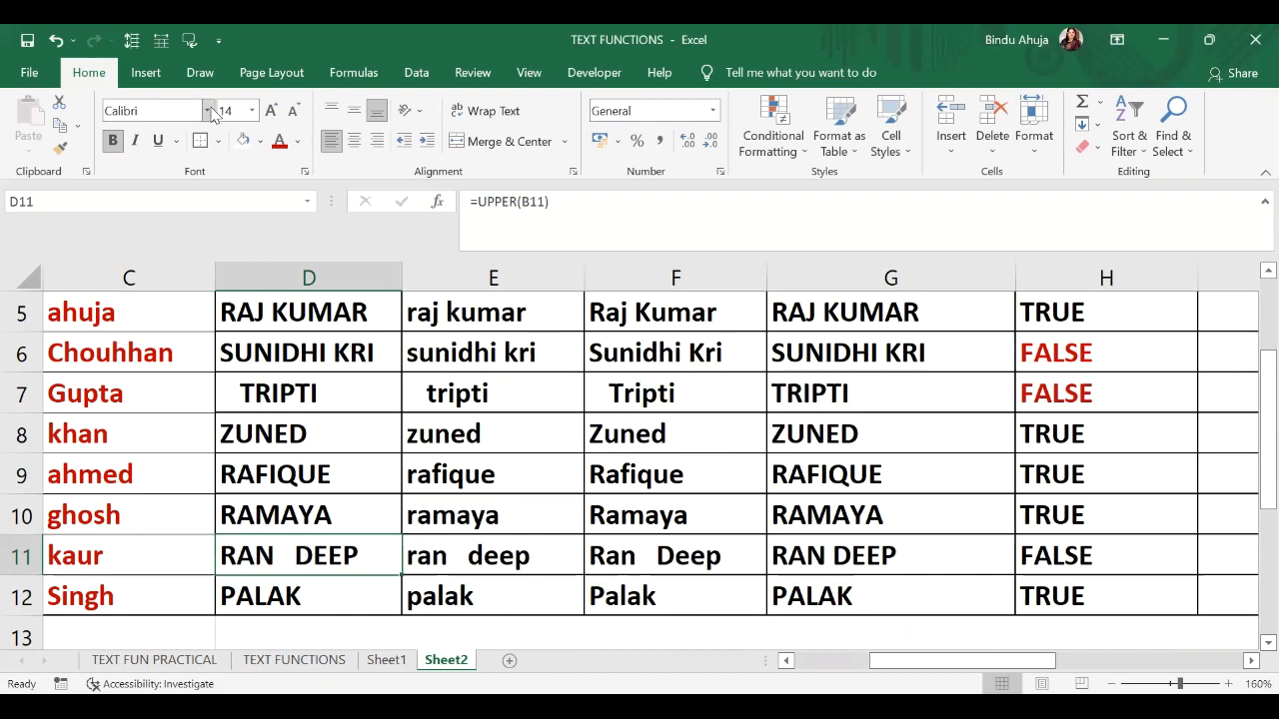
pyautogui.click(260, 141)
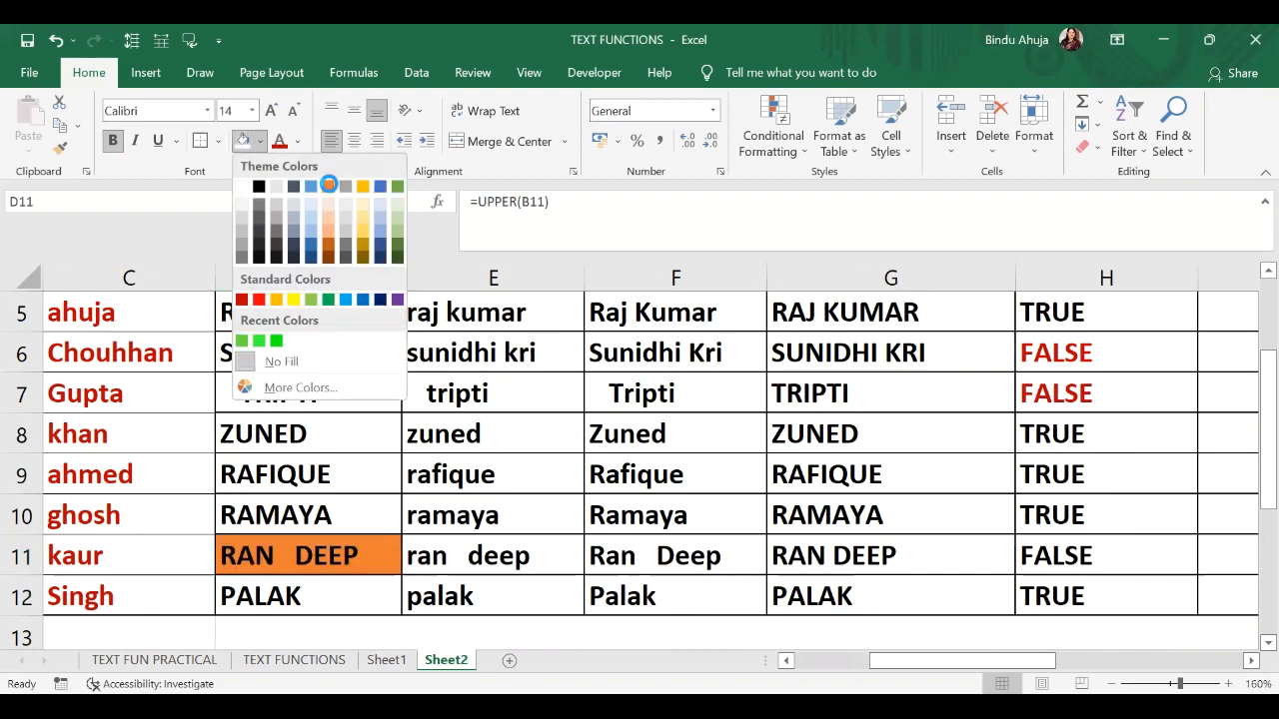
pyautogui.click(328, 187)
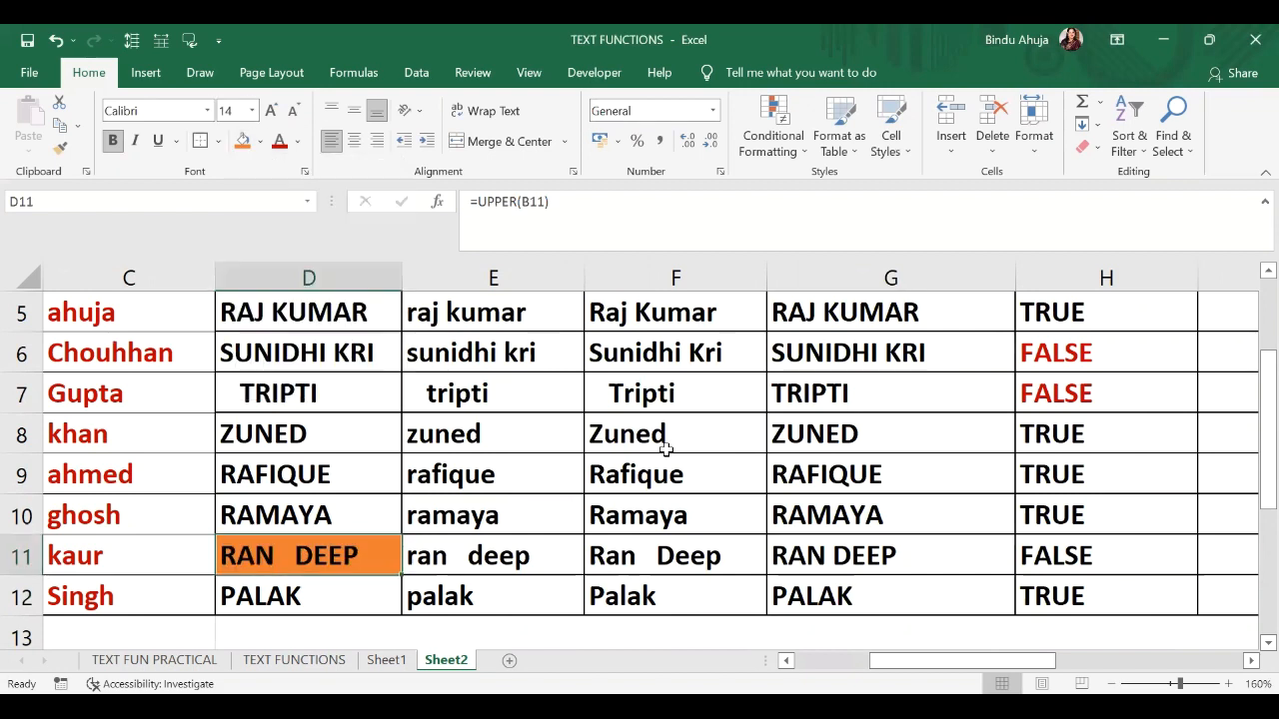
pyautogui.click(861, 556)
pyautogui.click(246, 146)
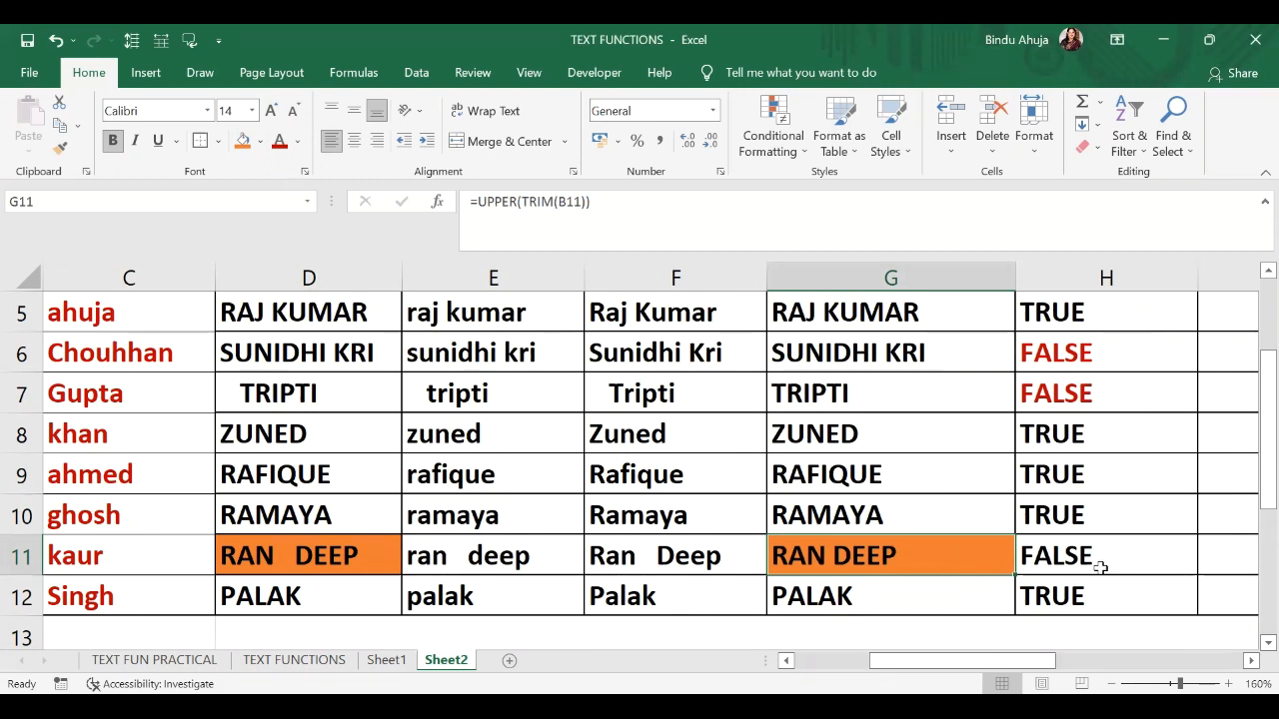
# Try the orange fill on H11, undo it and apply the red font color to that cell instead.
pyautogui.click(1061, 561)
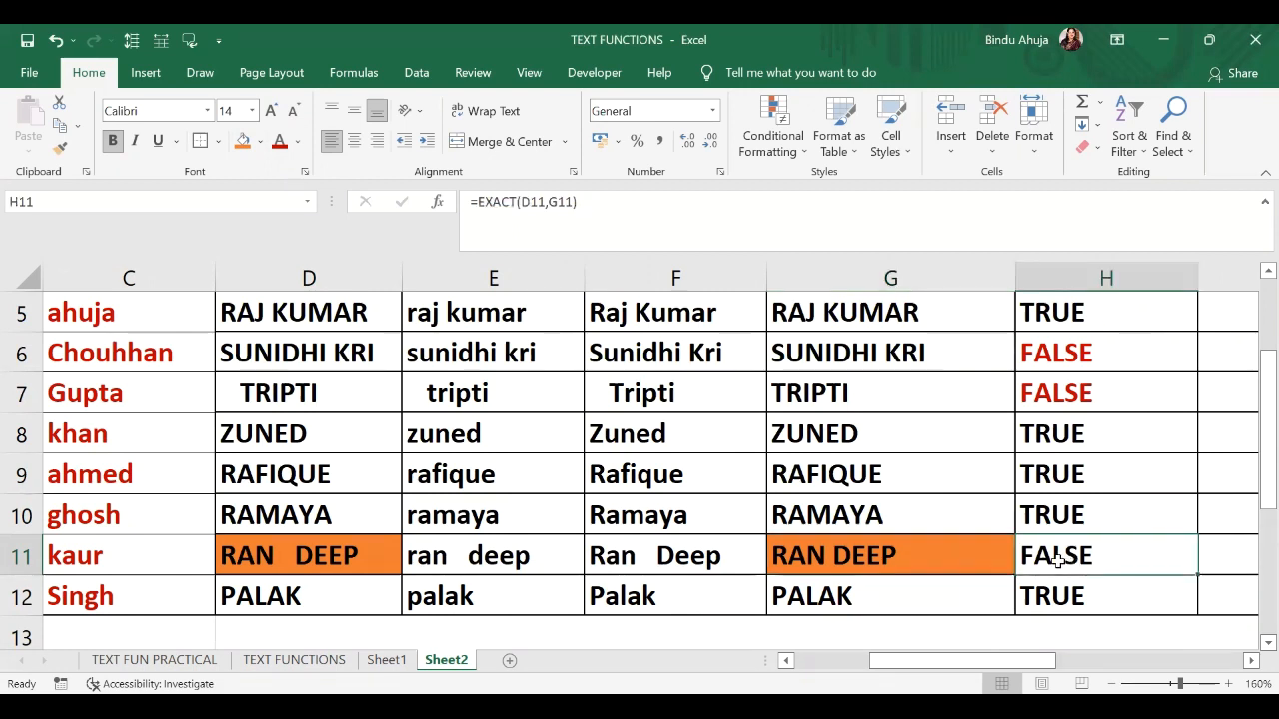
pyautogui.click(242, 141)
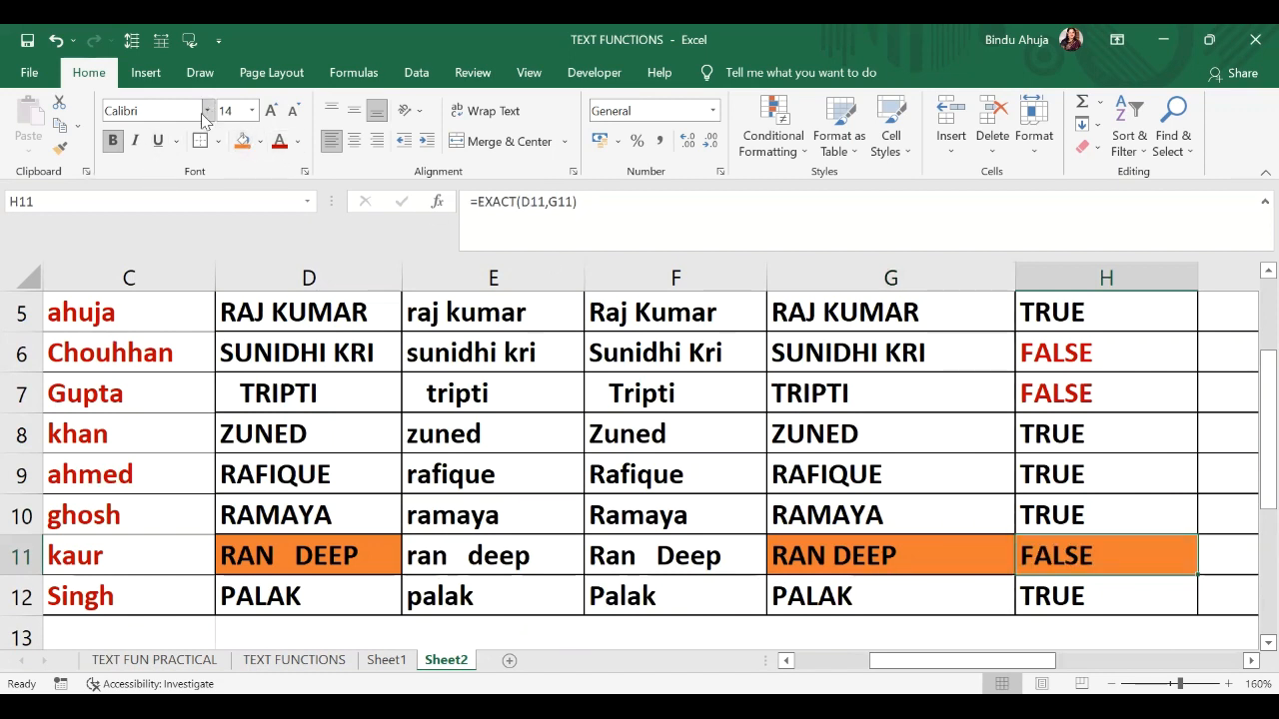
pyautogui.click(56, 40)
pyautogui.click(279, 140)
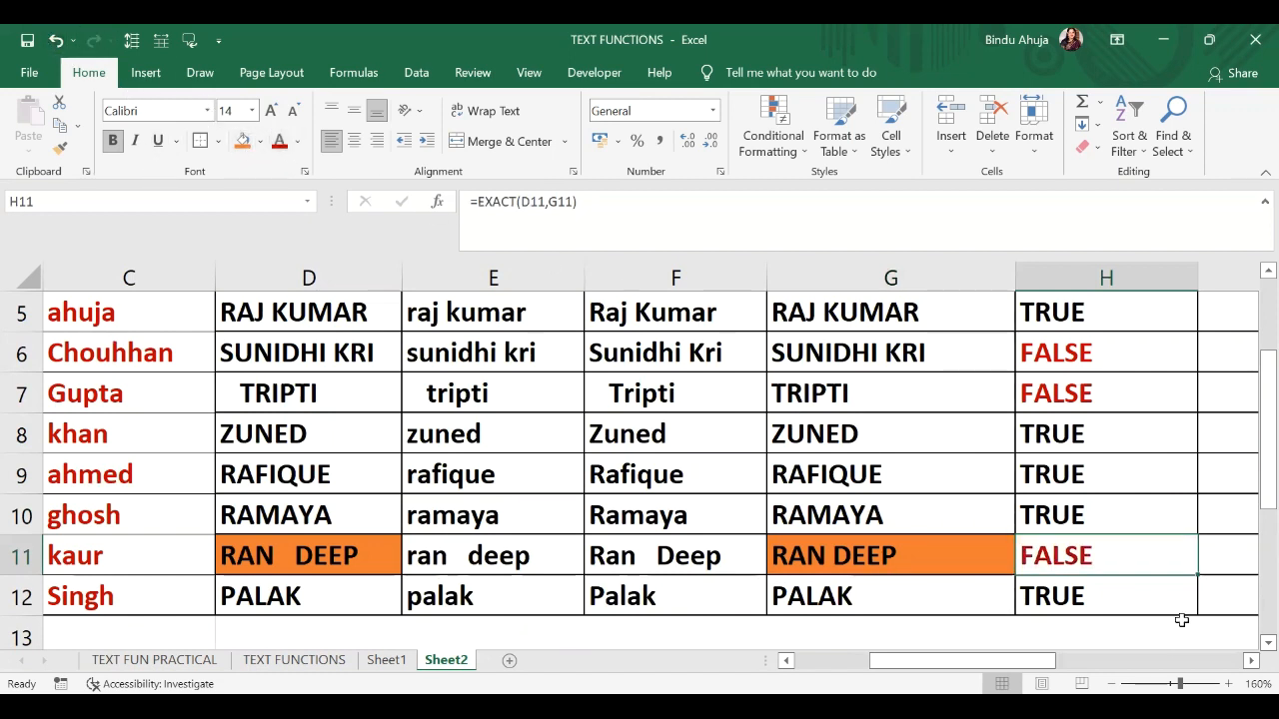
# Enter =LEFT(G3,3) in cell I3 and fill the formula down the LEFT column to the last name row.
pyautogui.moveTo(1024, 670); pyautogui.dragTo(1137, 661)
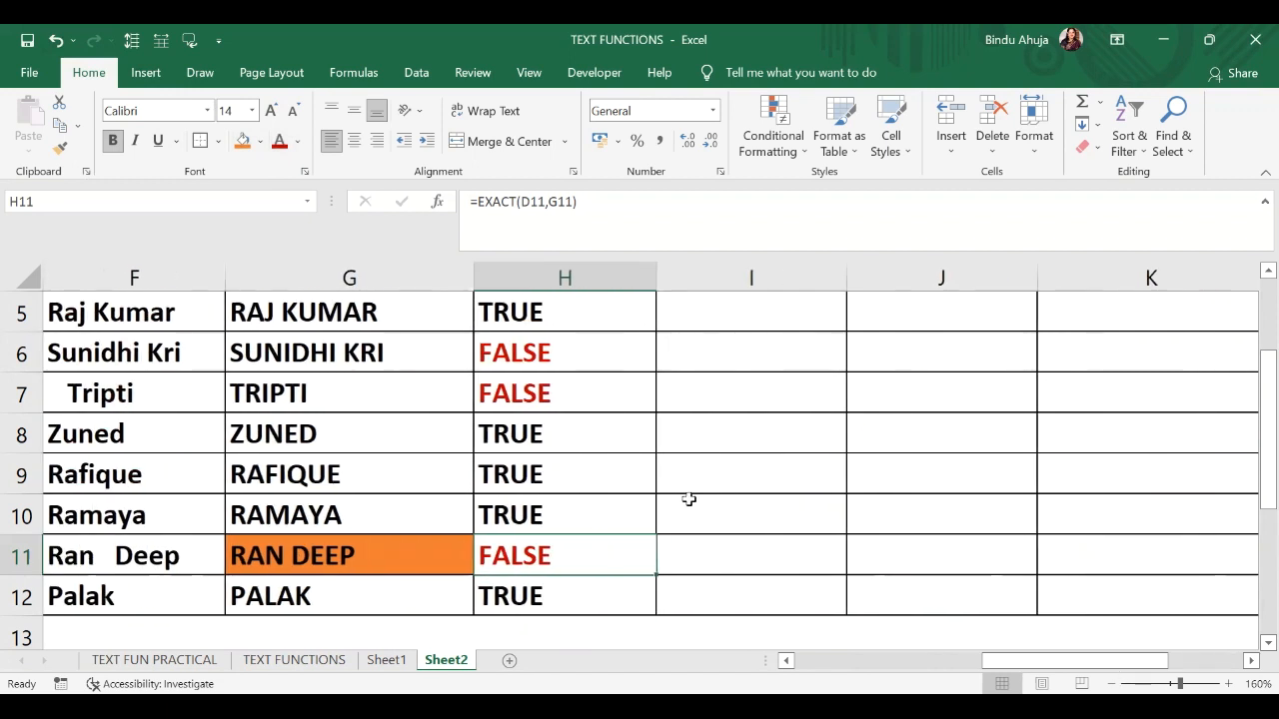
pyautogui.scroll(2, 688, 500)
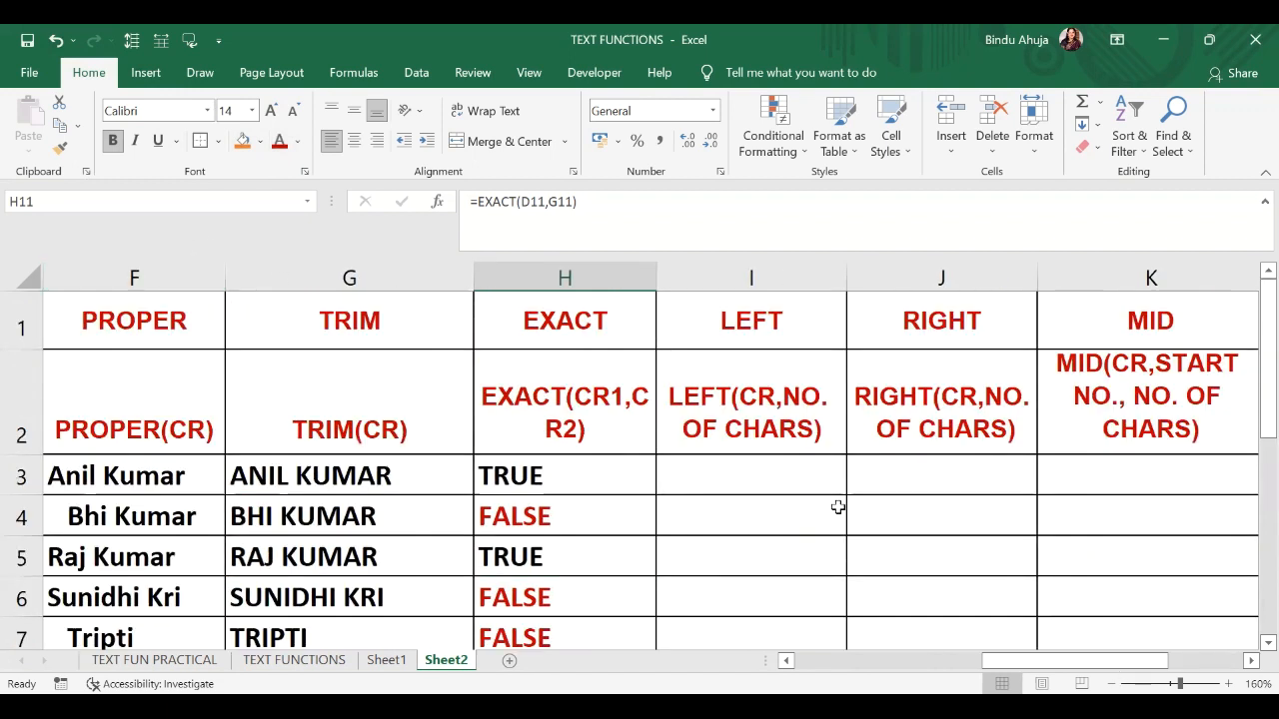
pyautogui.scroll(-3, 836, 508)
pyautogui.click(790, 412)
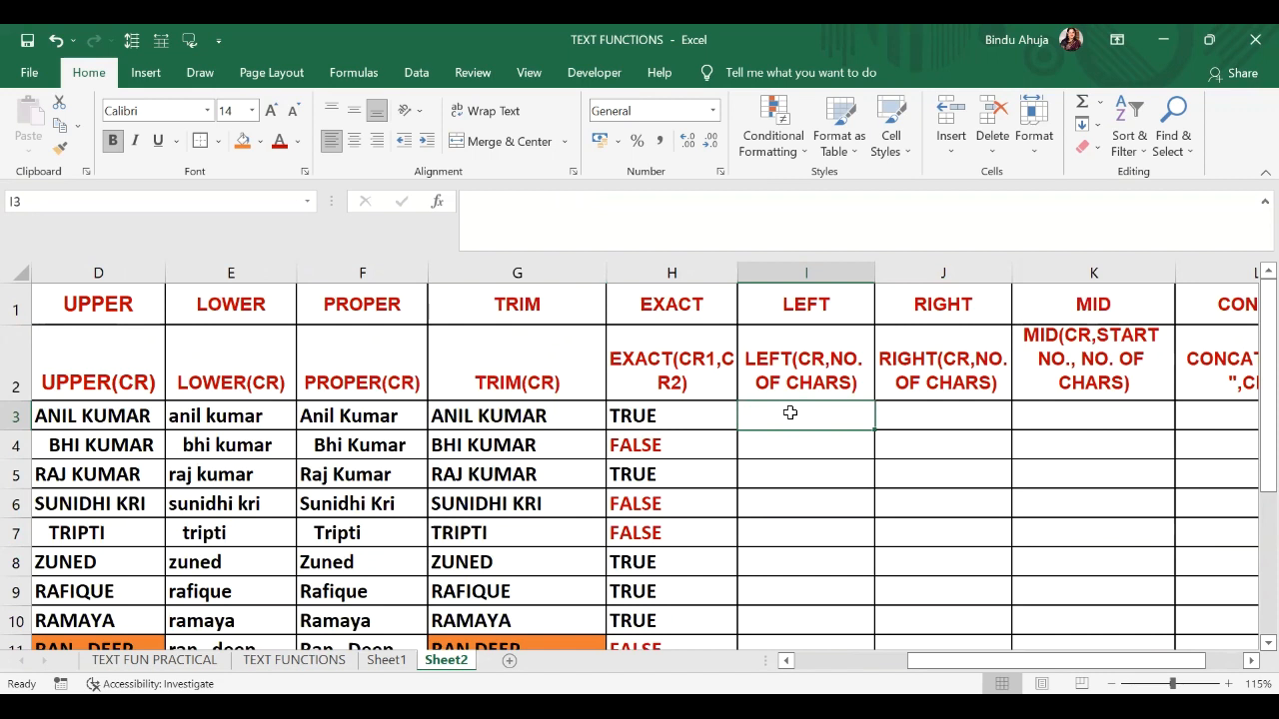
pyautogui.write('(')
pyautogui.press('BackSpace')
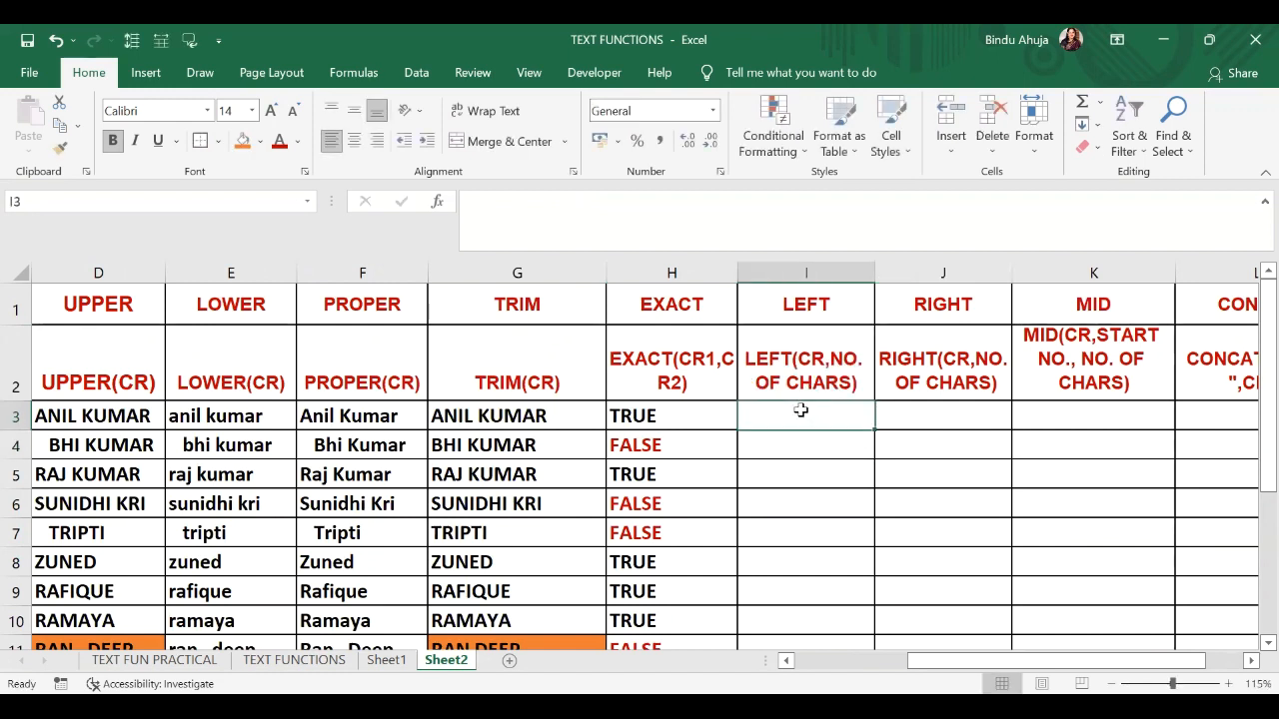
pyautogui.write('=')
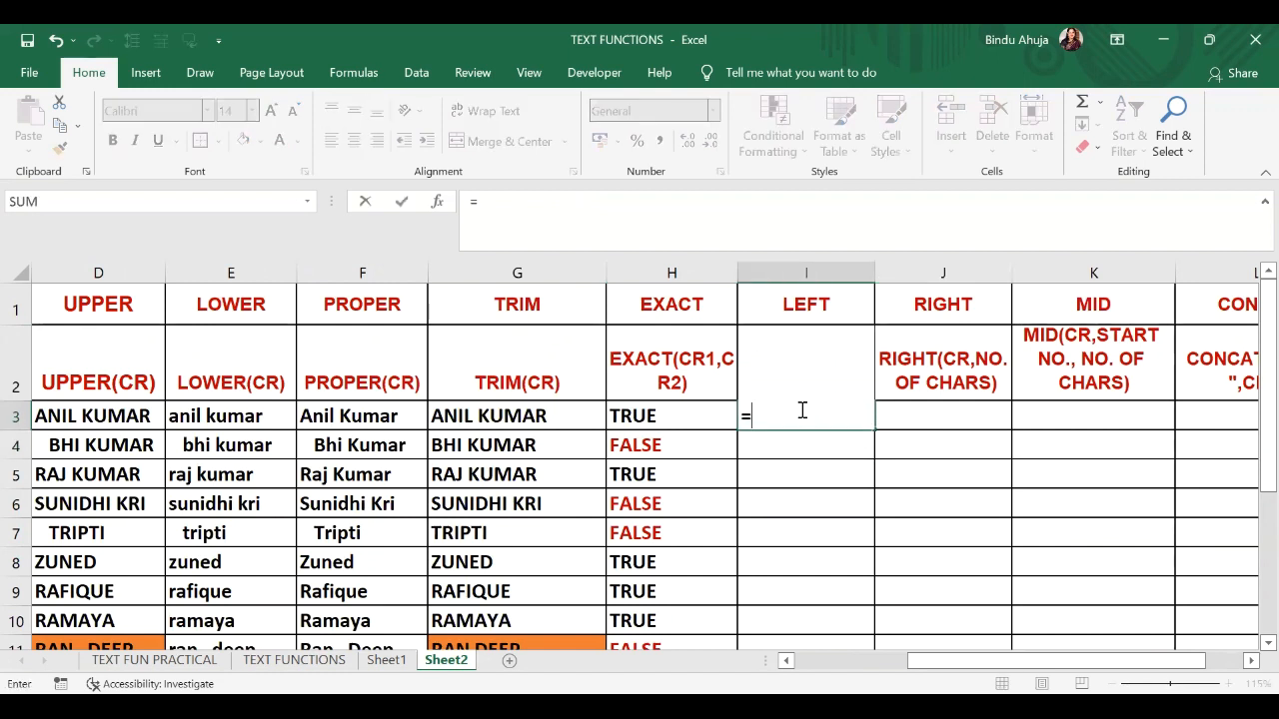
pyautogui.write('LEFT(')
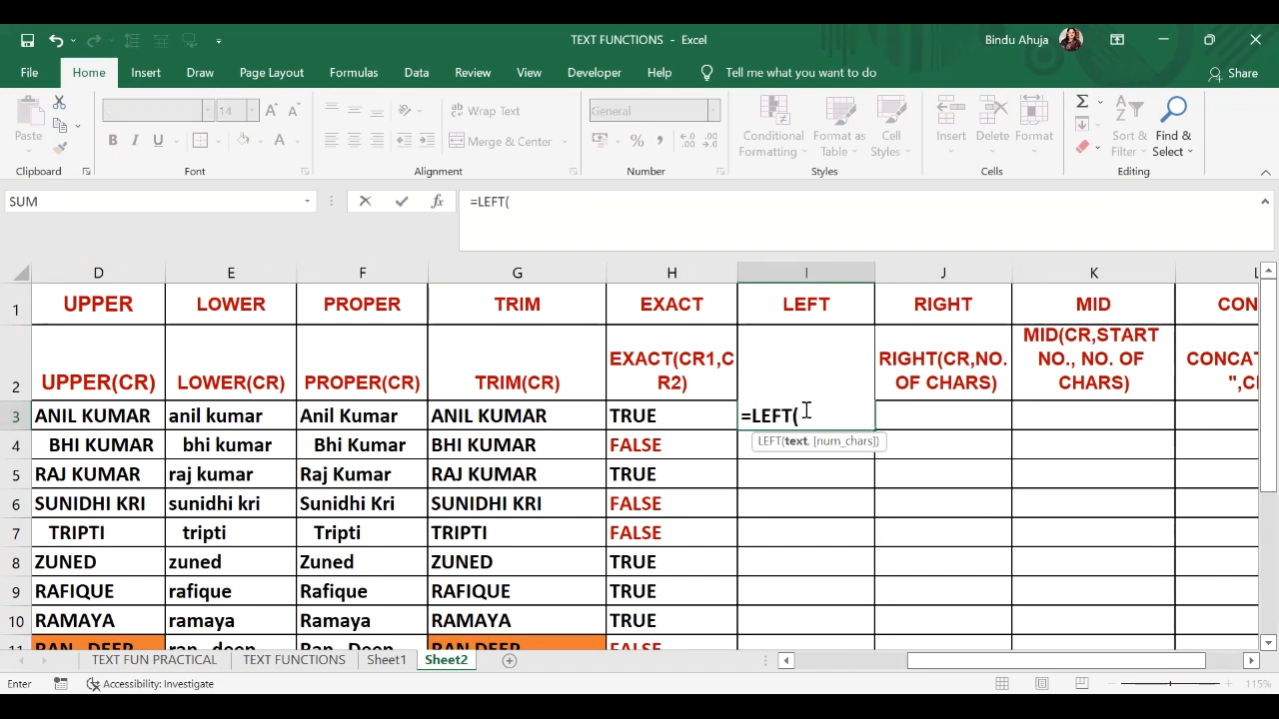
pyautogui.click(546, 423)
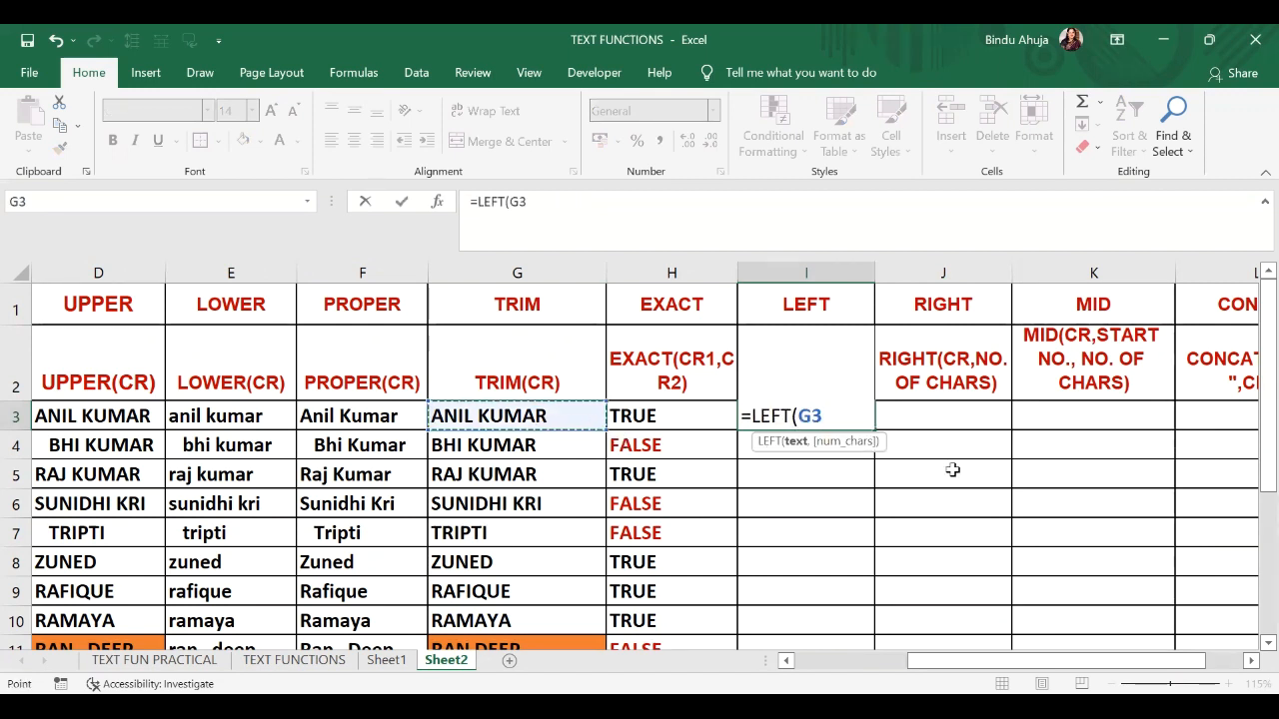
pyautogui.write(',3')
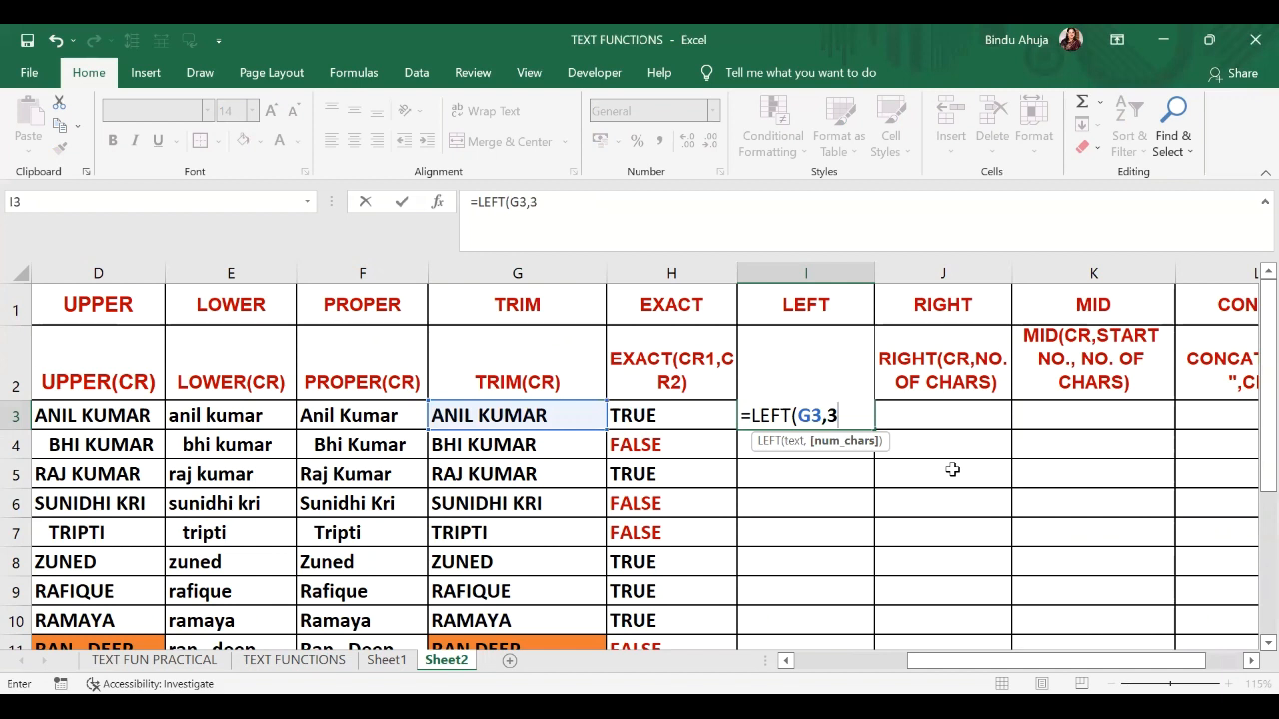
pyautogui.write(')')
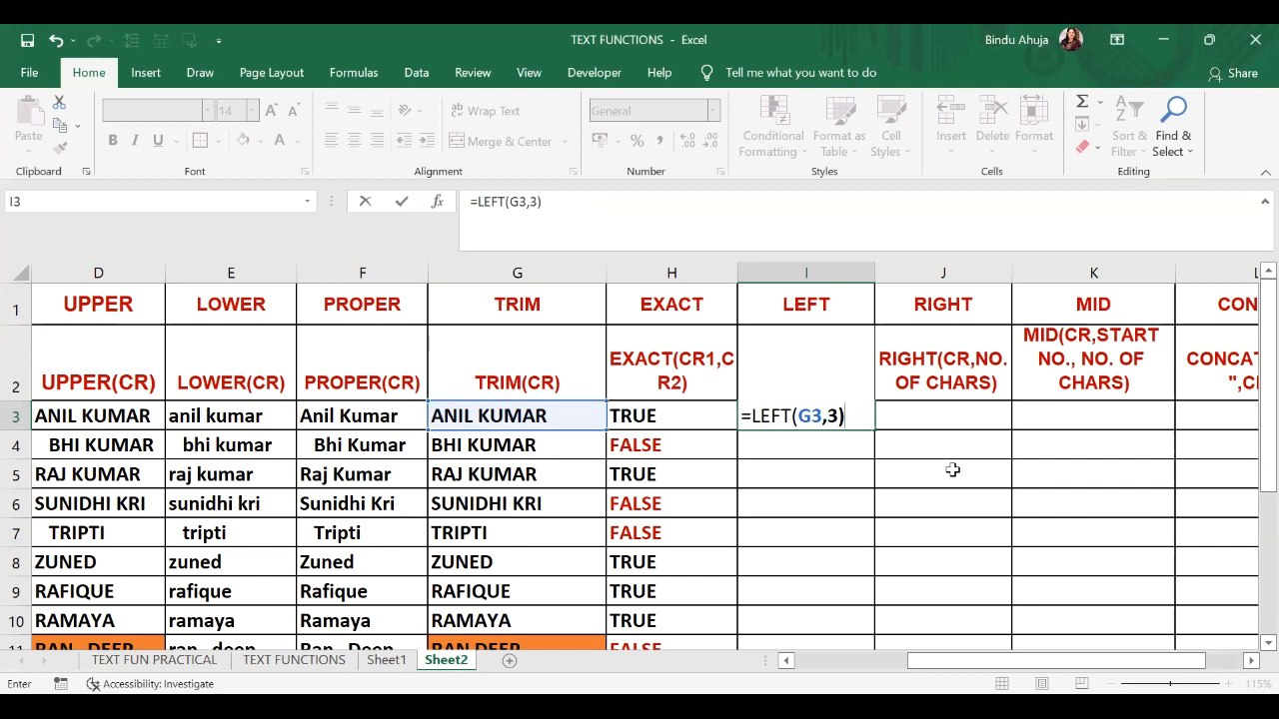
pyautogui.press('Return')
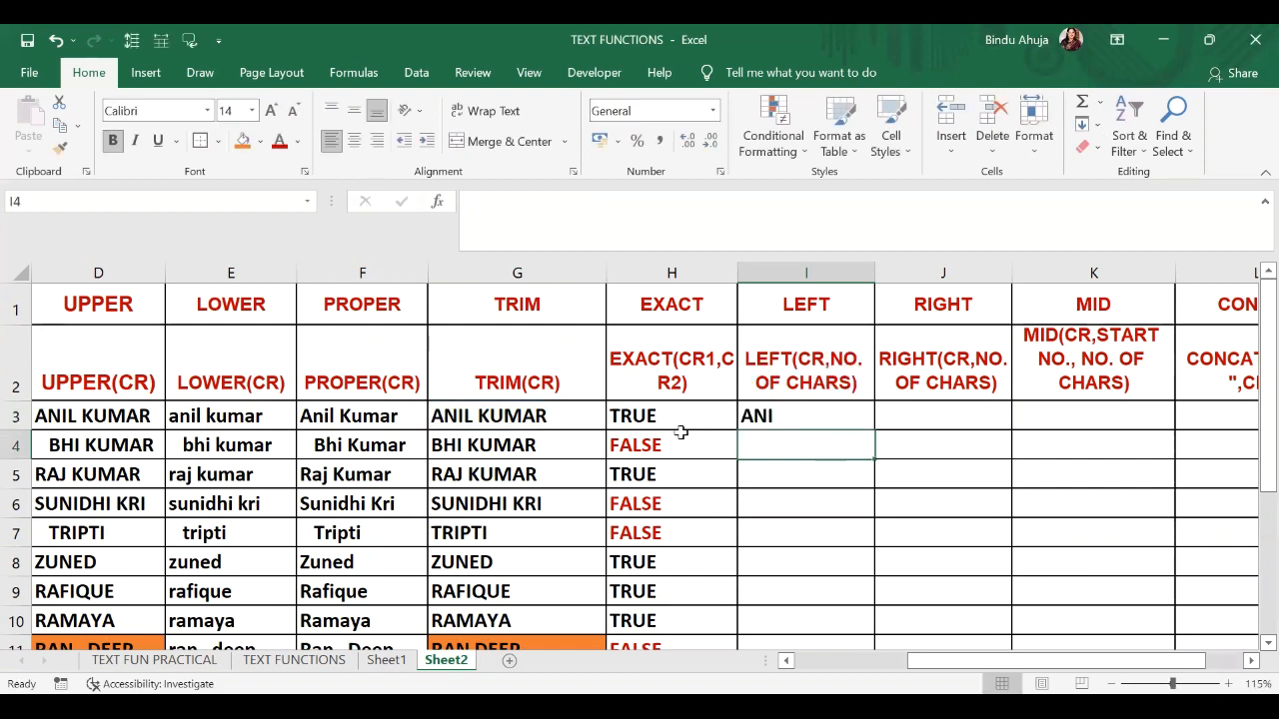
pyautogui.click(813, 420)
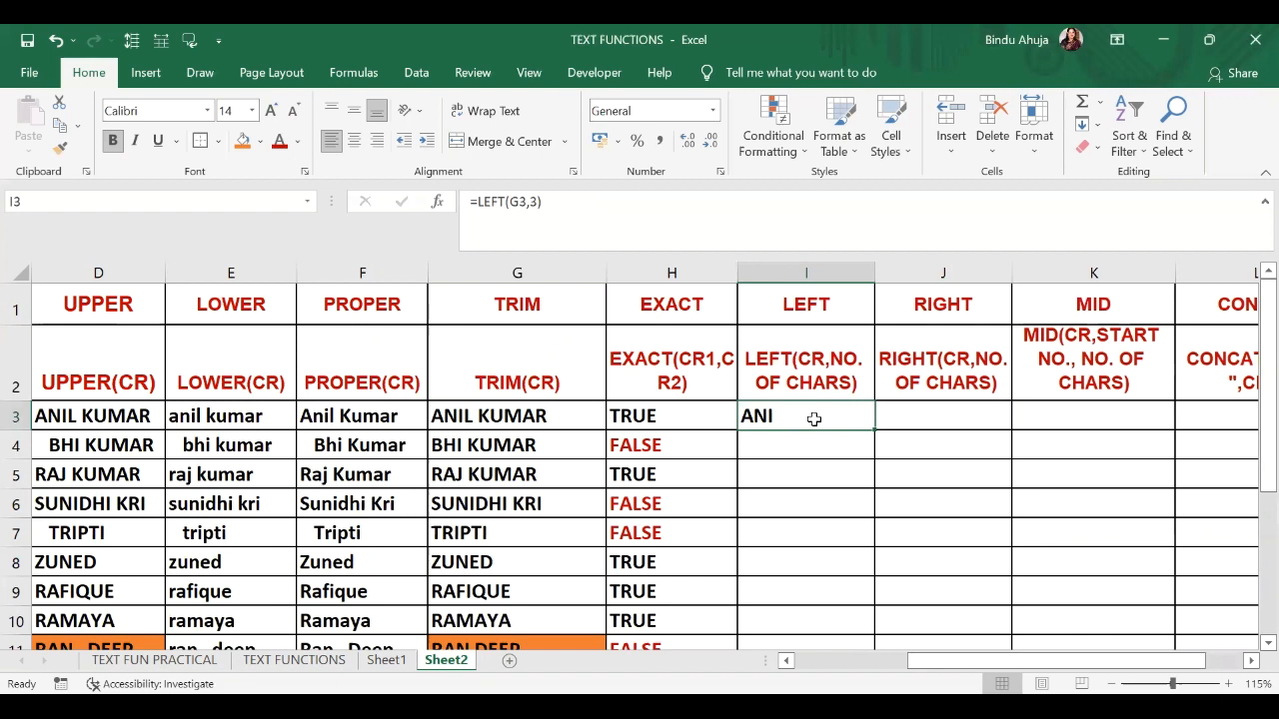
pyautogui.doubleClick(872, 431)
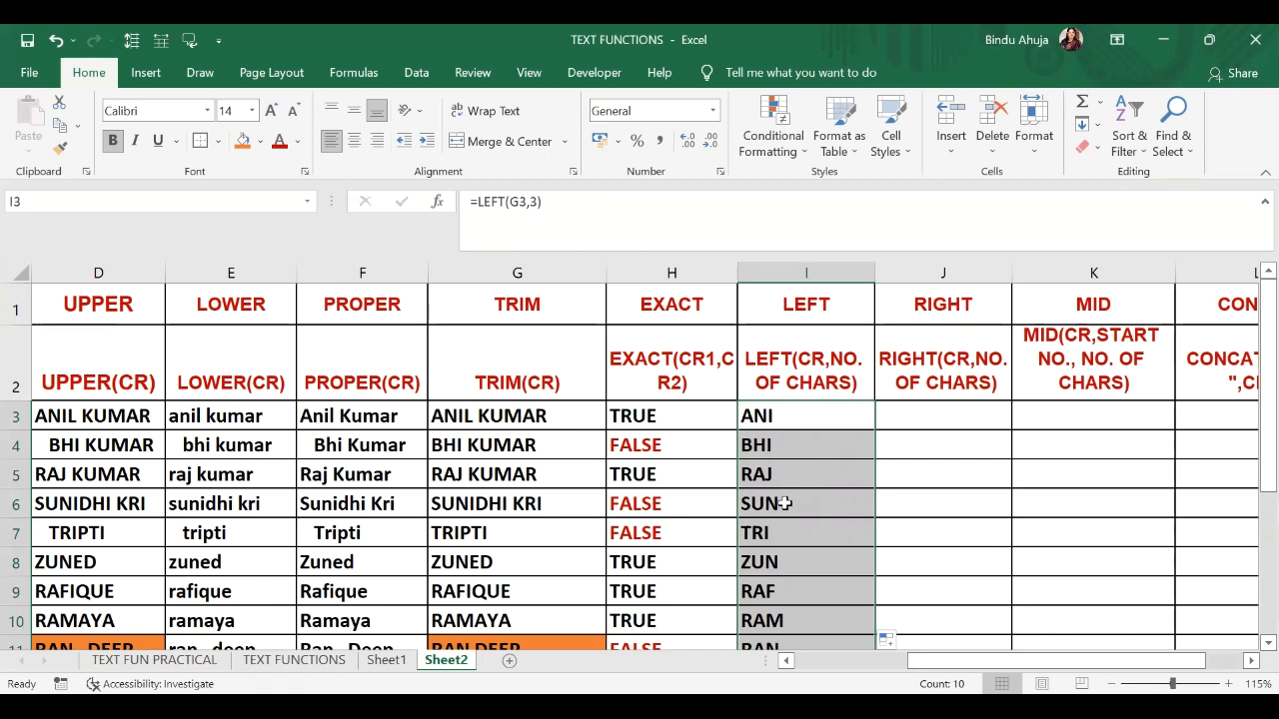
# Enter =RIGHT(G3,3) in cell J3 and fill the formula down the RIGHT column to the last name row.
pyautogui.click(904, 420)
pyautogui.write('=')
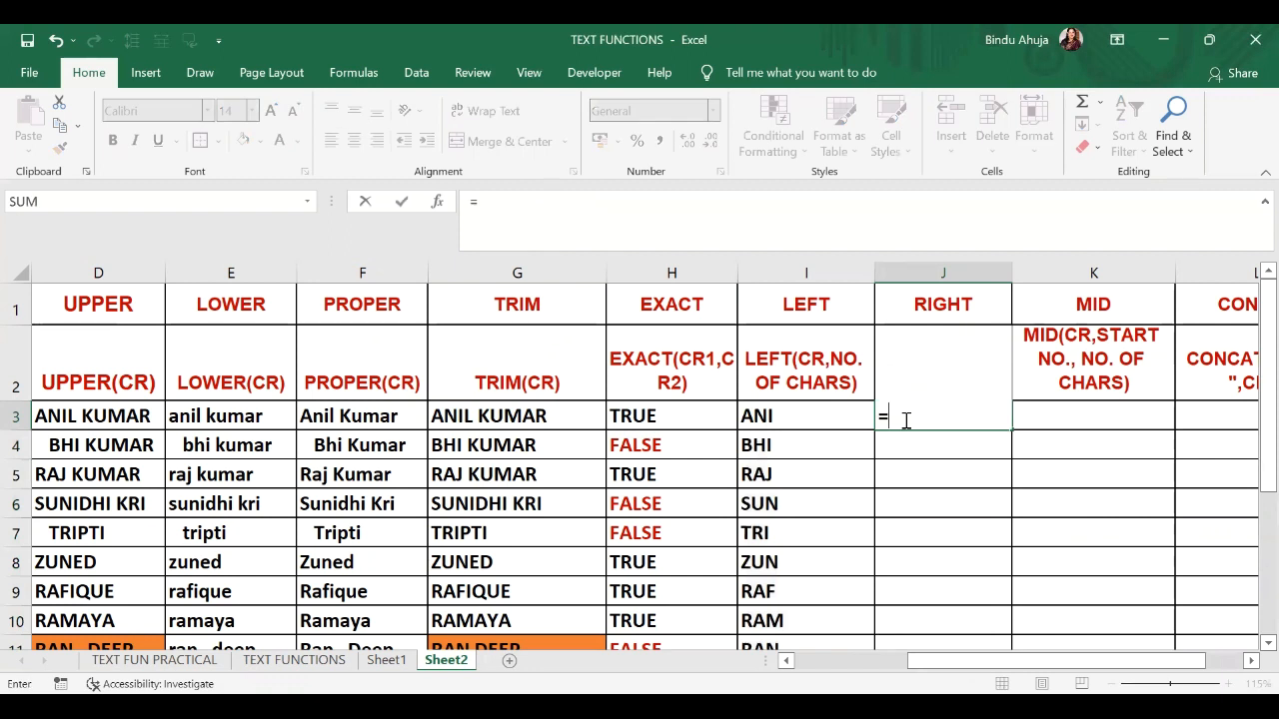
pyautogui.write('RIGHT')
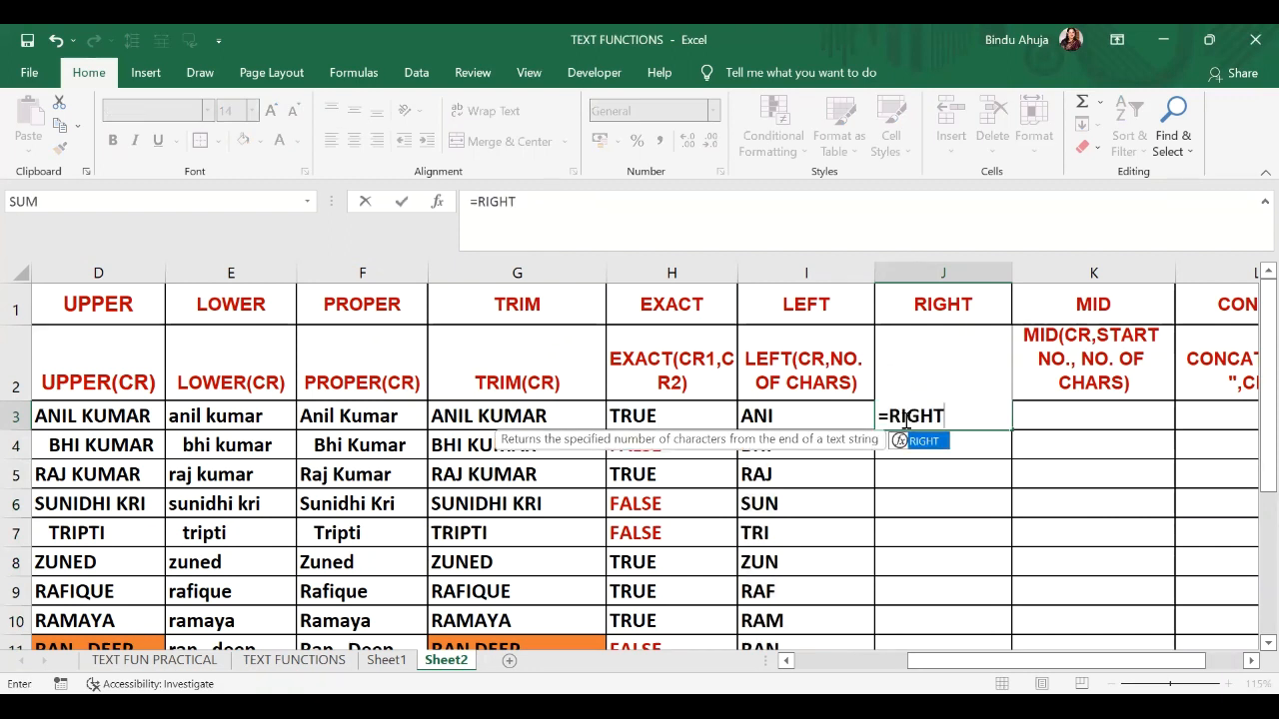
pyautogui.write('(')
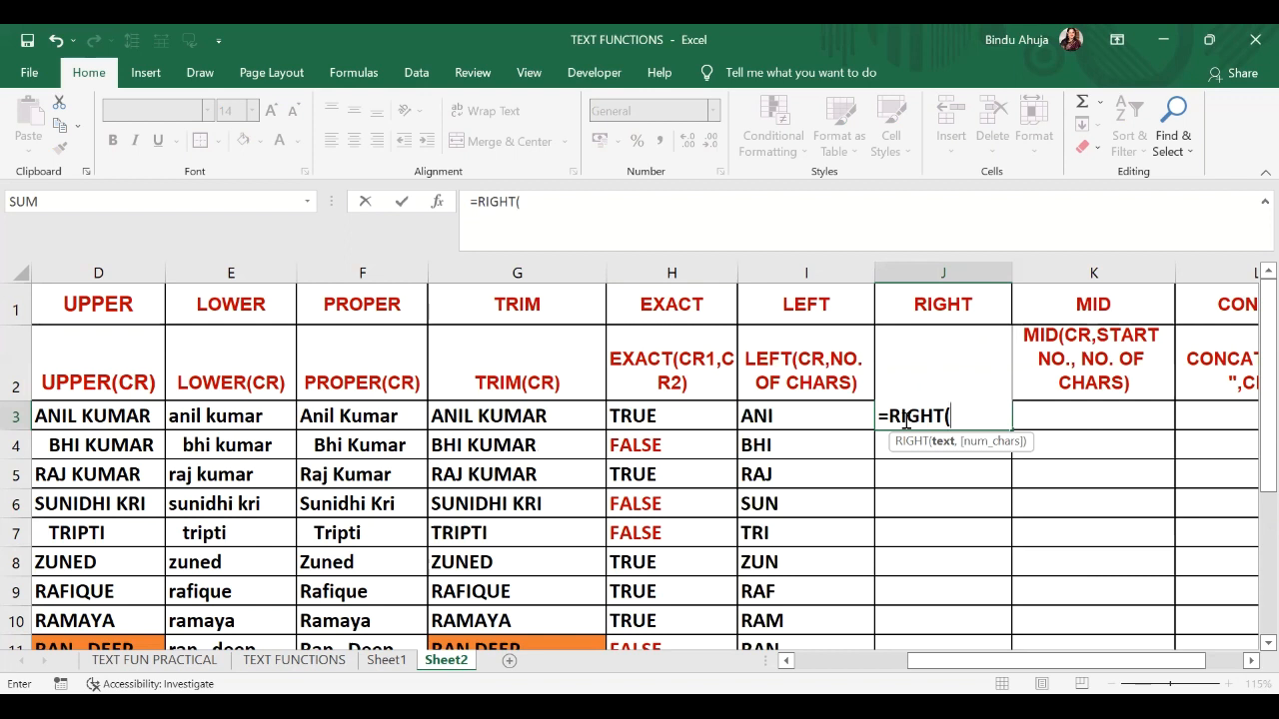
pyautogui.click(566, 423)
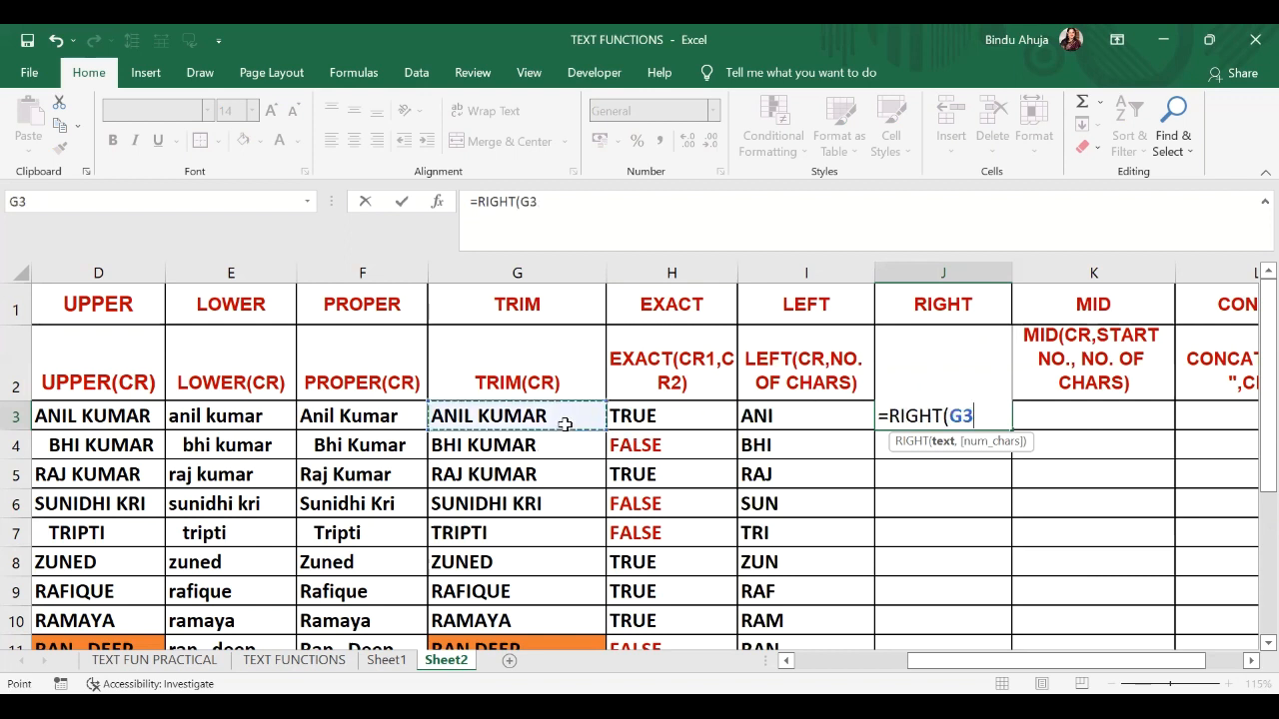
pyautogui.write(',3')
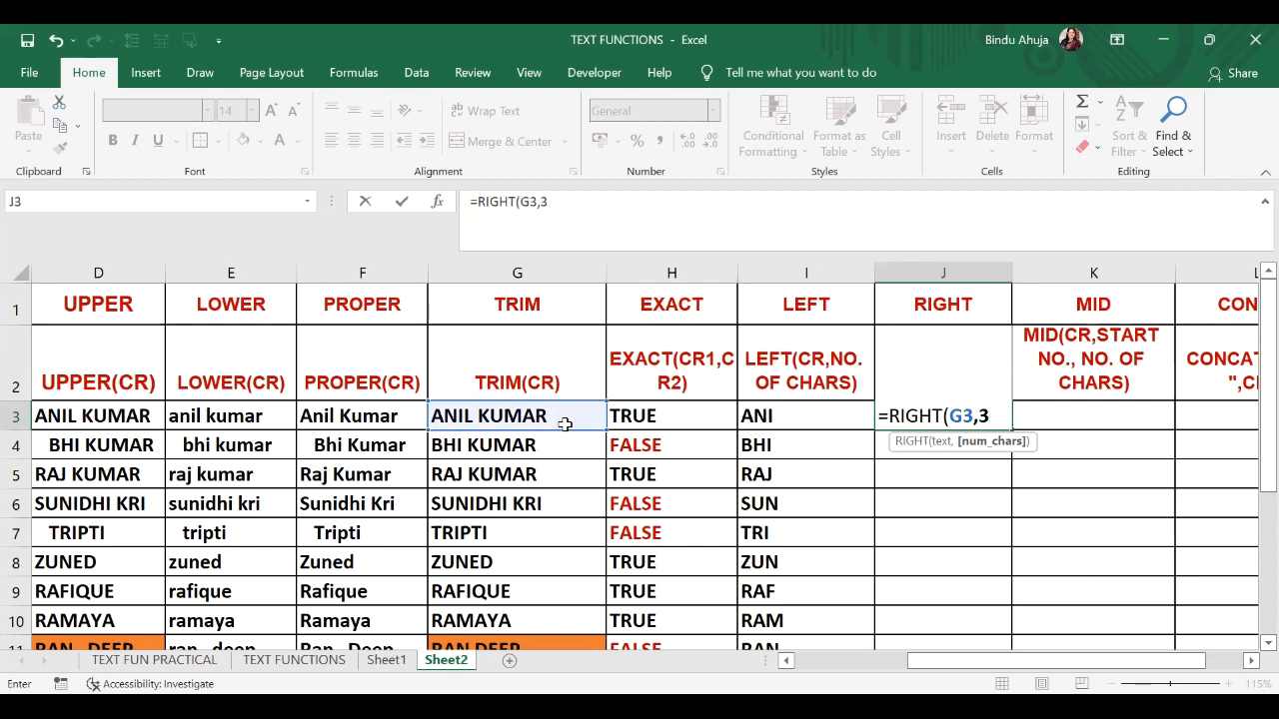
pyautogui.write(')')
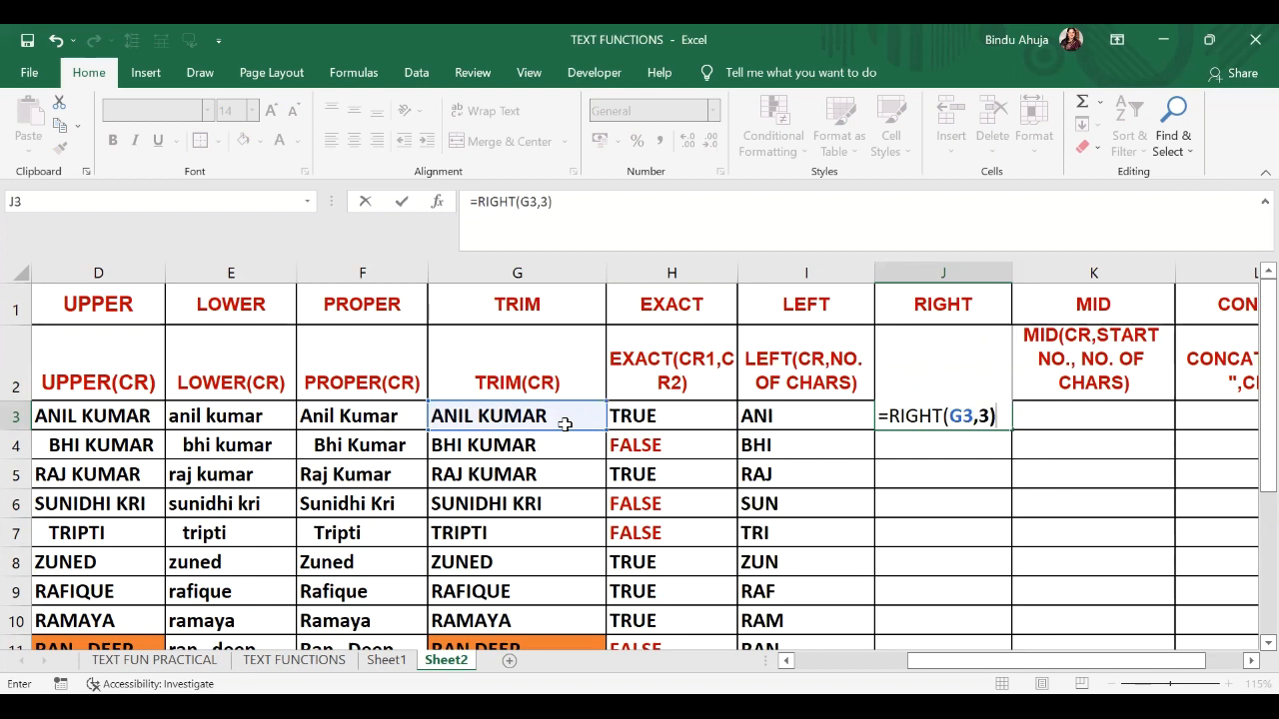
pyautogui.press('Return')
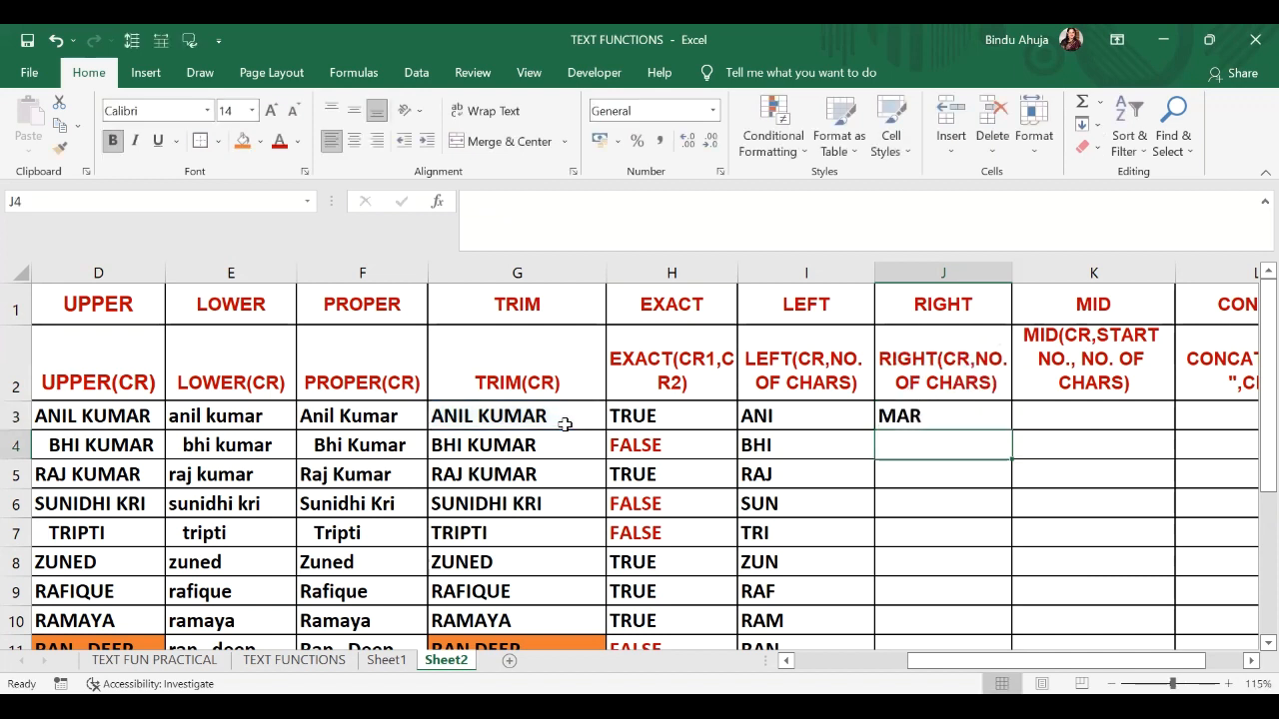
pyautogui.click(968, 417)
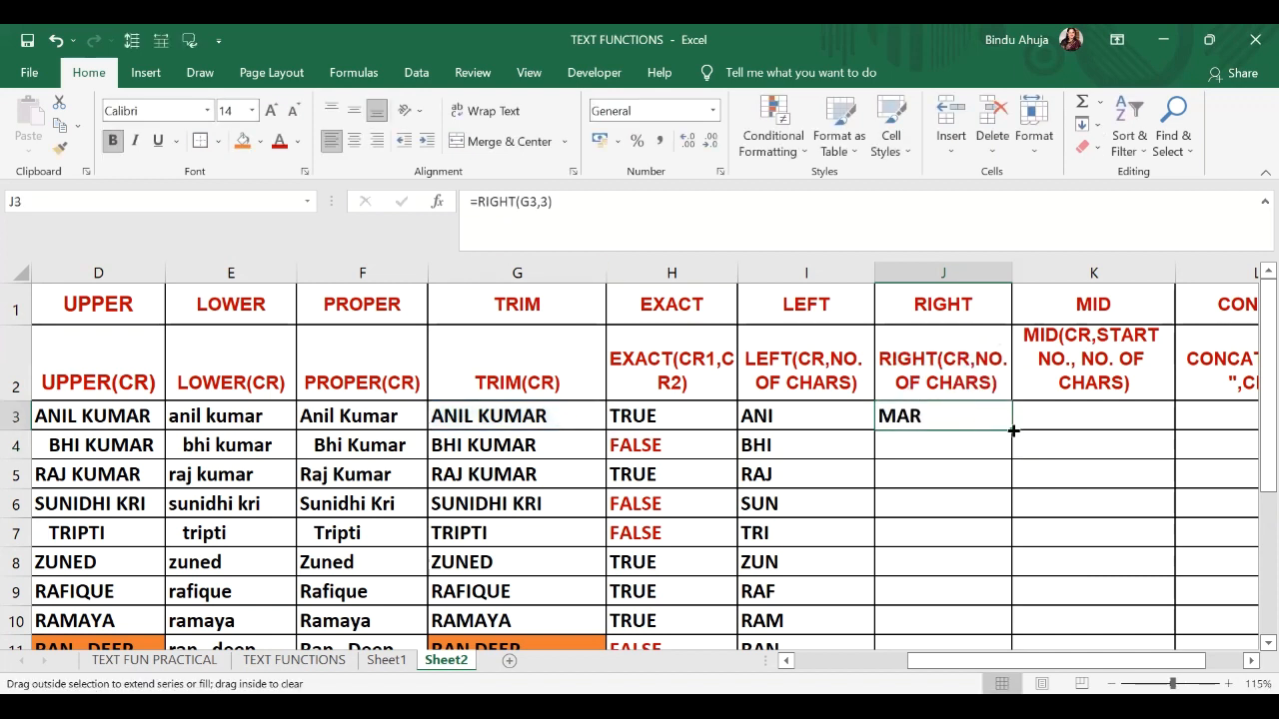
pyautogui.doubleClick(1013, 430)
# Set the number of characters in J3's RIGHT formula to 5 and refill the RIGHT column with it.
pyautogui.click(1005, 418)
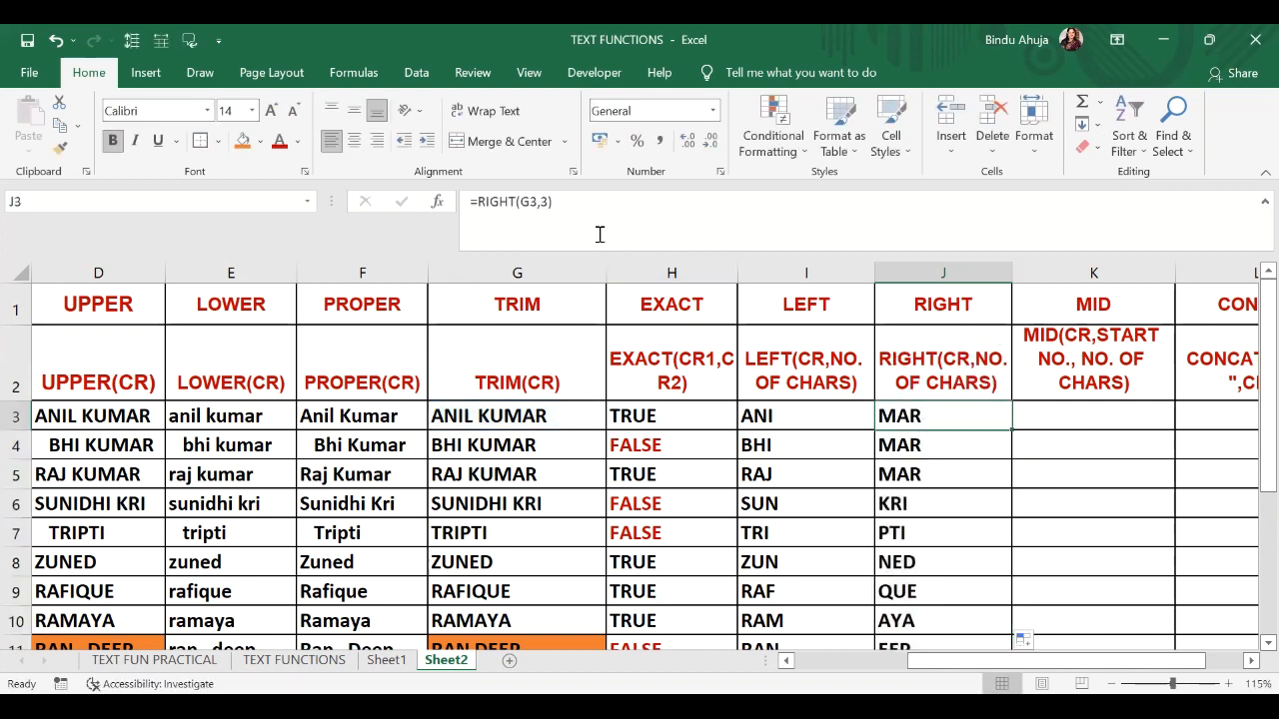
pyautogui.click(540, 202)
pyautogui.write('5')
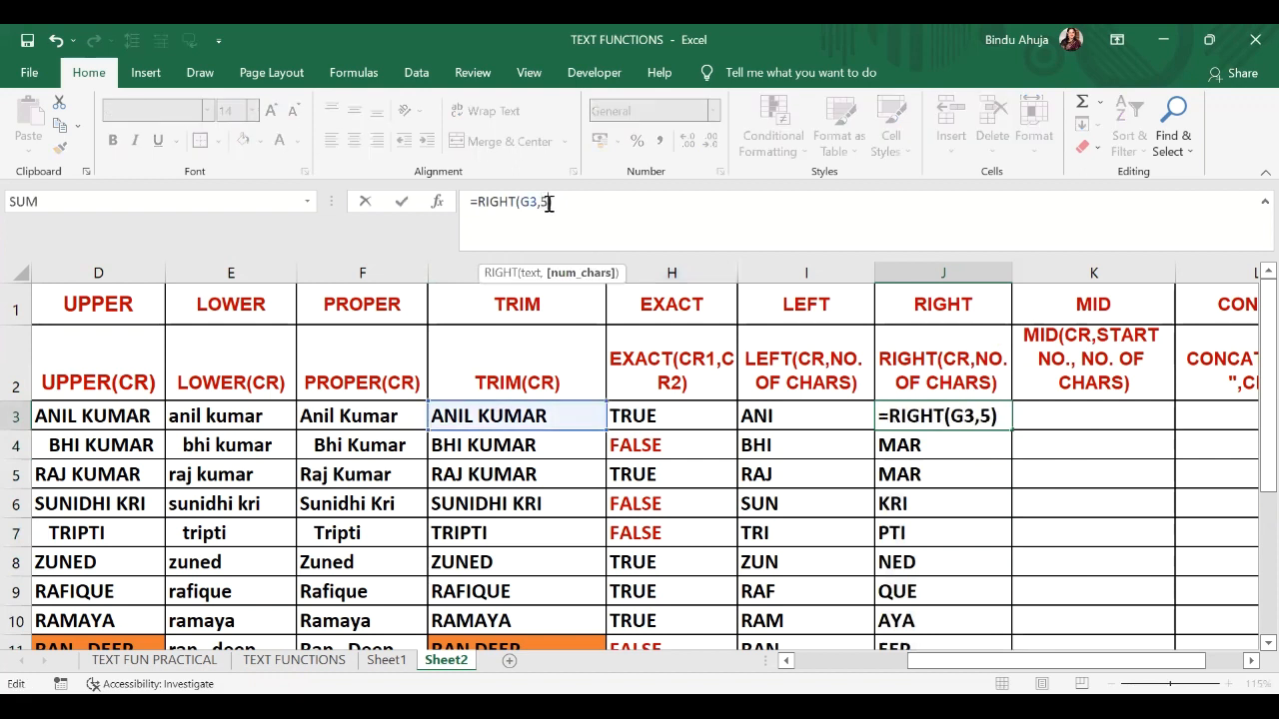
pyautogui.press('Return')
pyautogui.click(949, 414)
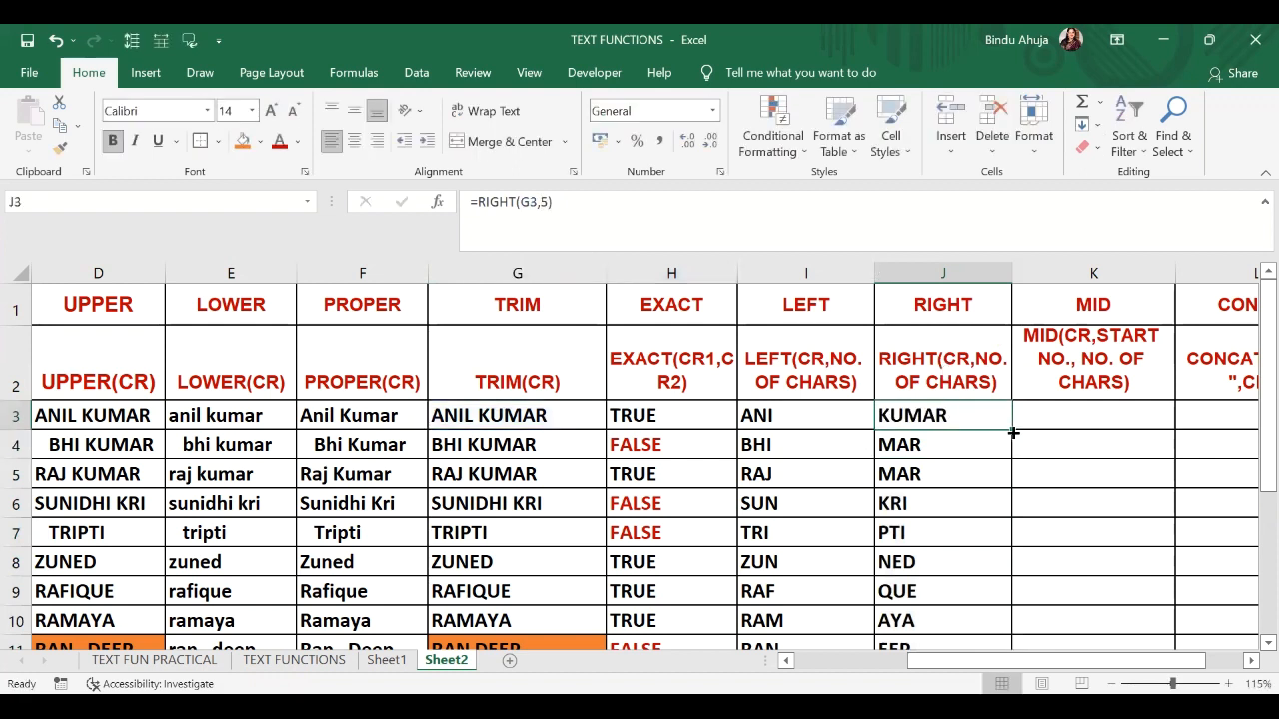
pyautogui.doubleClick(1011, 427)
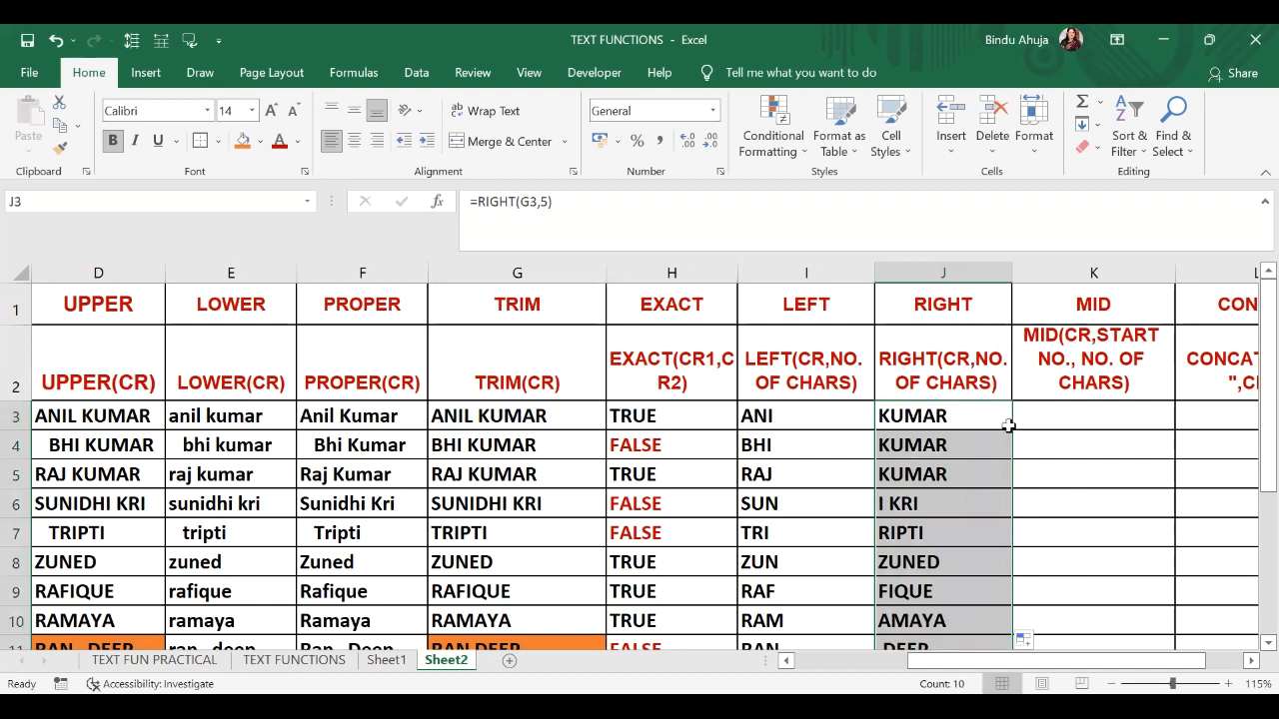
pyautogui.click(1076, 421)
pyautogui.write('=')
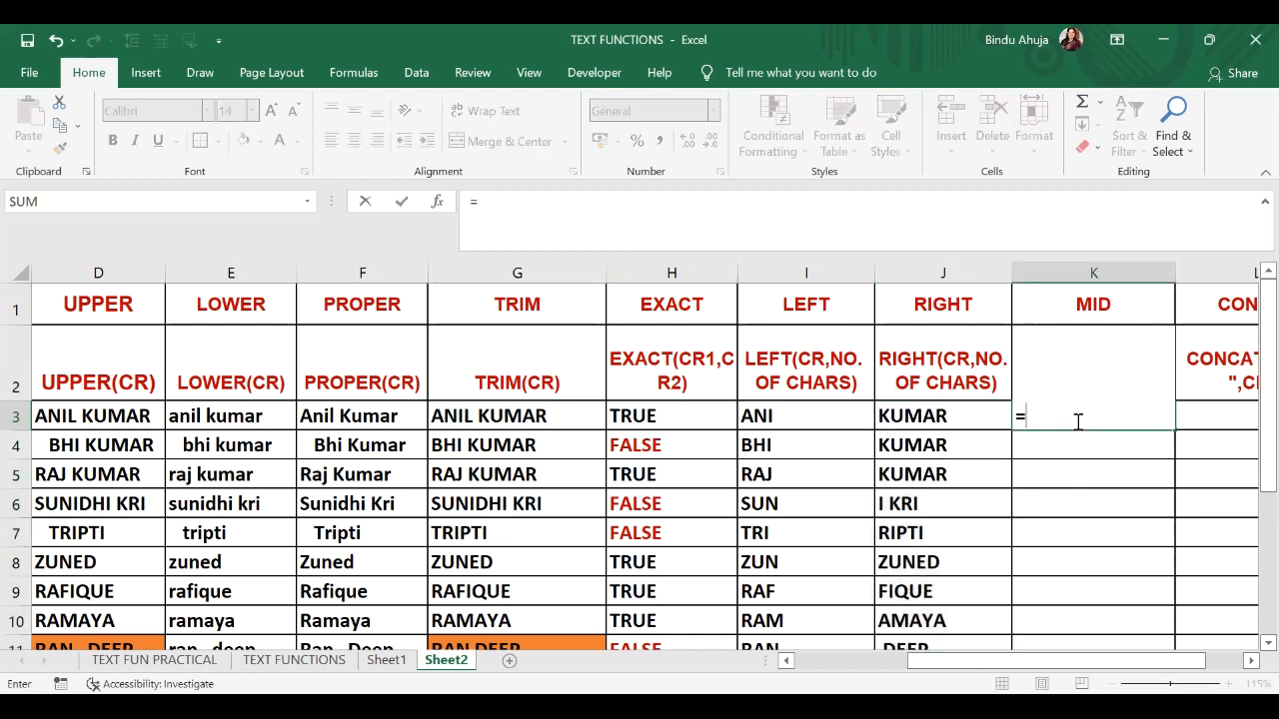
pyautogui.write('MID(')
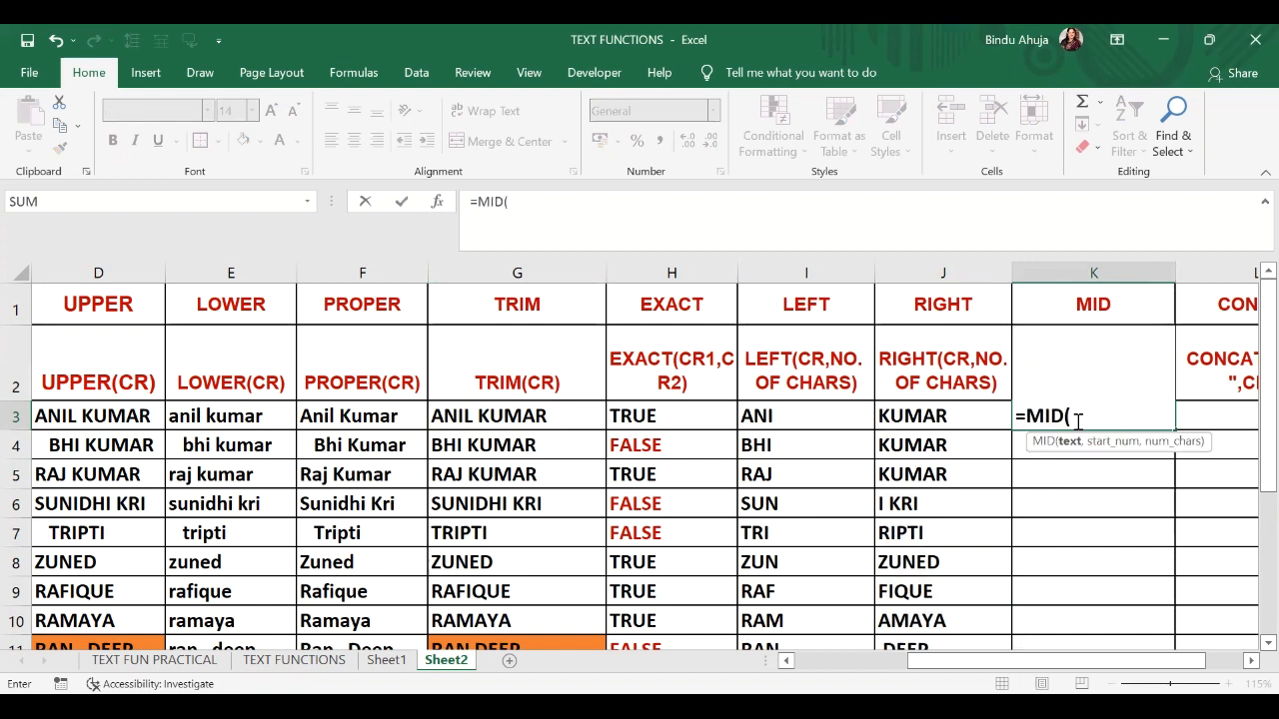
pyautogui.click(527, 416)
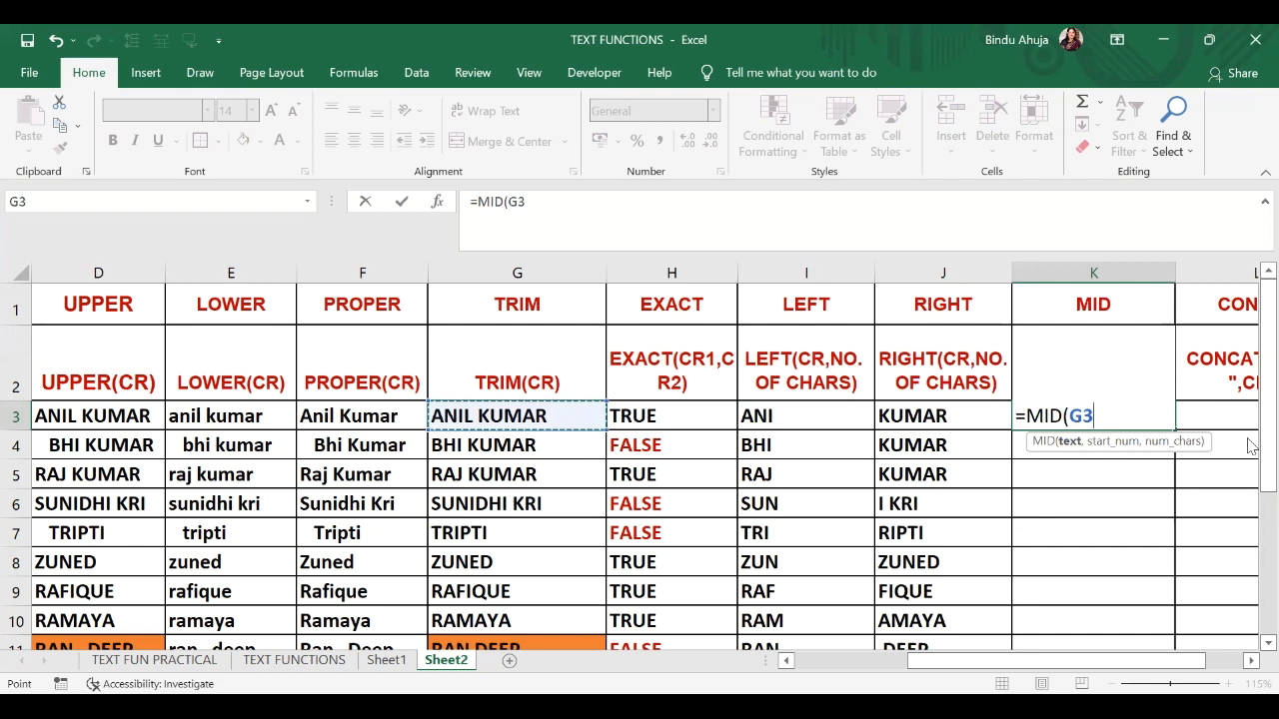
pyautogui.press('BackSpace')
pyautogui.press('BackSpace')
pyautogui.press('BackSpace')
pyautogui.press('BackSpace')
pyautogui.press('BackSpace')
pyautogui.press('BackSpace')
pyautogui.press('BackSpace')
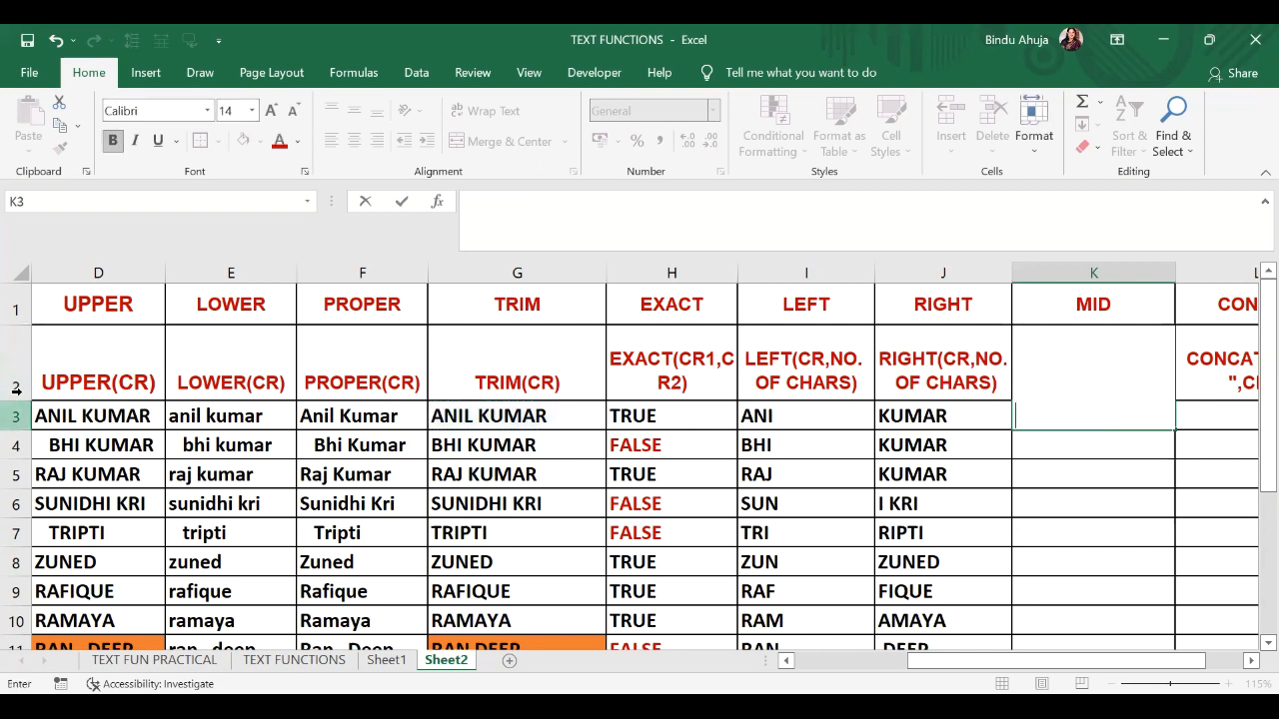
# Increase the height of row 2 to fit its header text and enter =MID(G3,3,5) in cell K3.
pyautogui.click(14, 396)
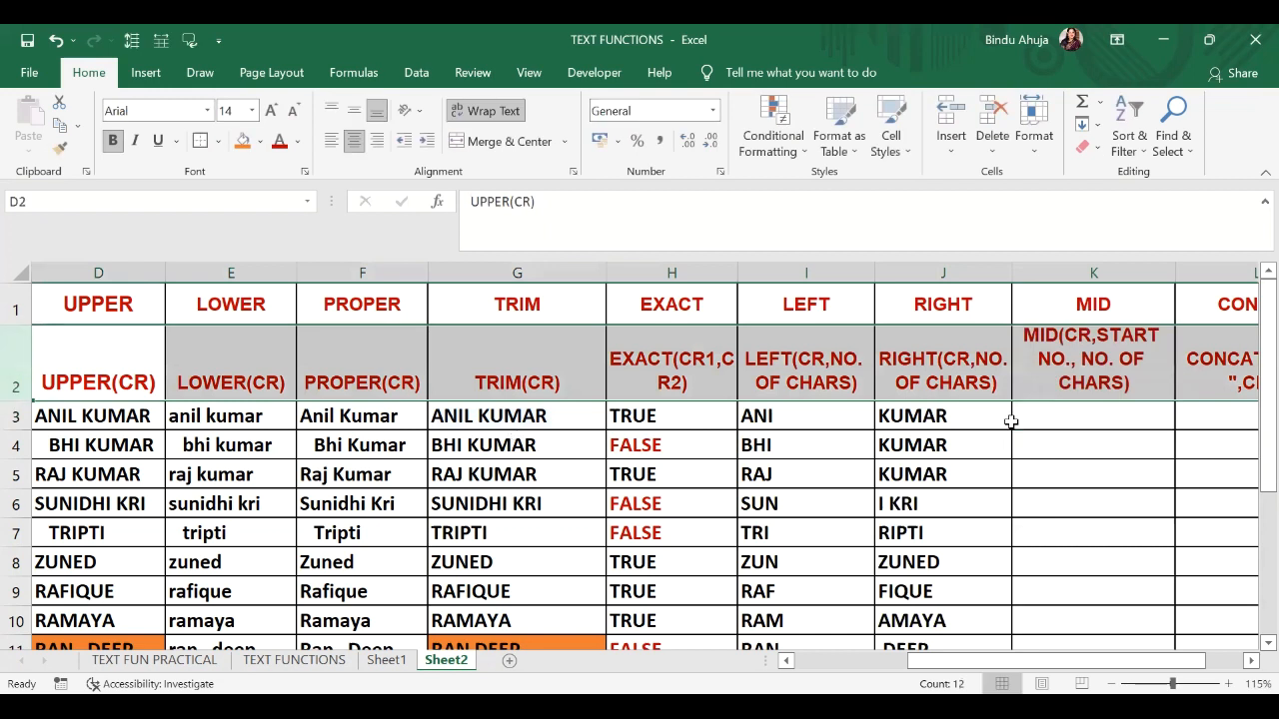
pyautogui.click(1054, 424)
pyautogui.write('=,')
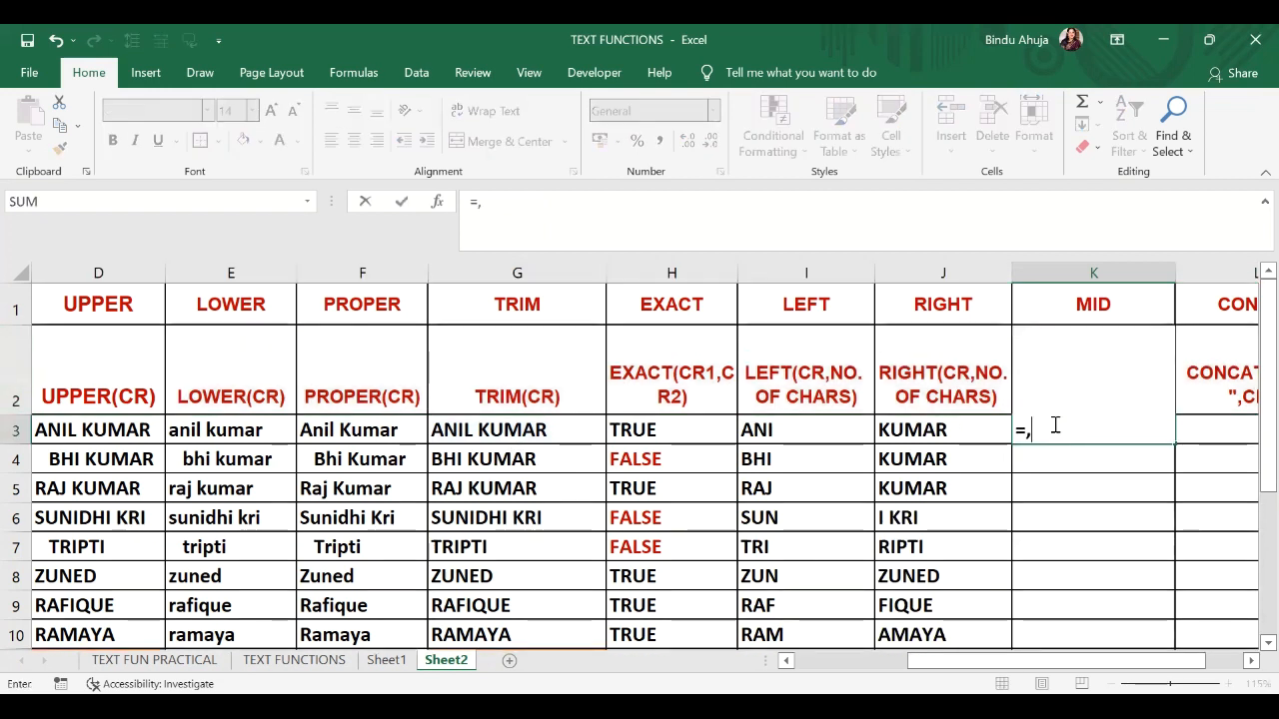
pyautogui.press('BackSpace')
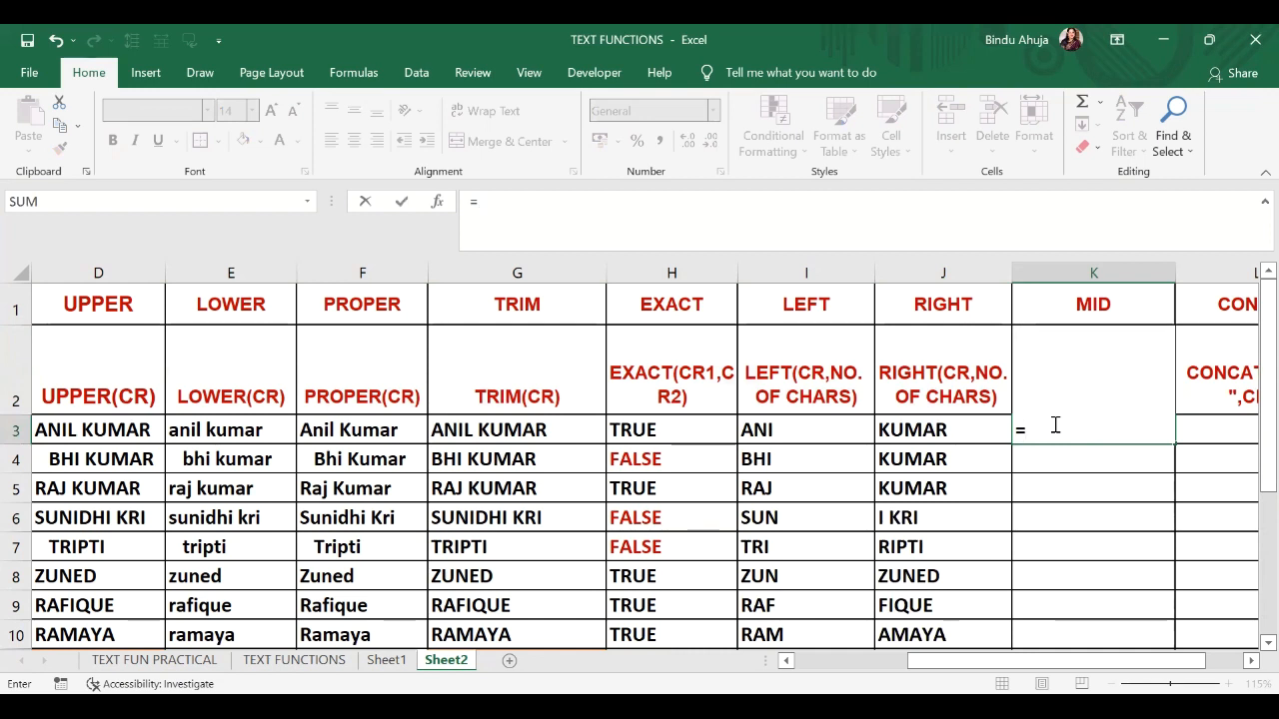
pyautogui.write('MID(')
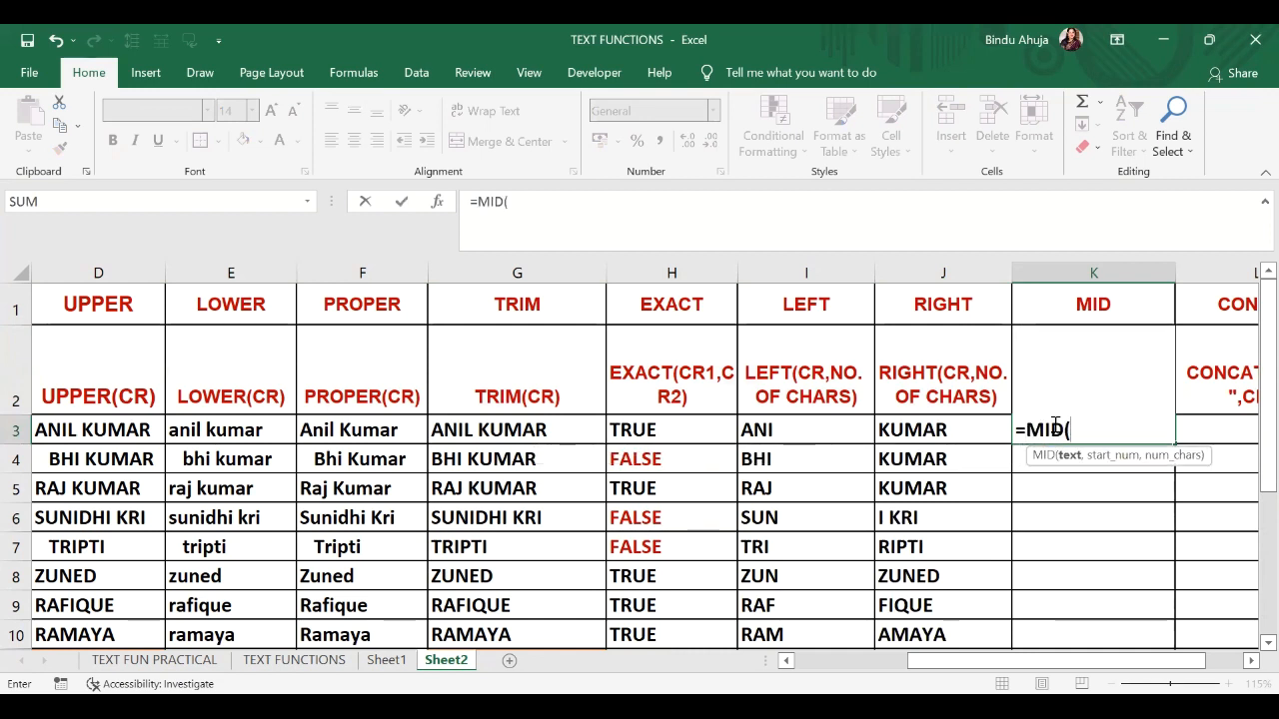
pyautogui.click(552, 429)
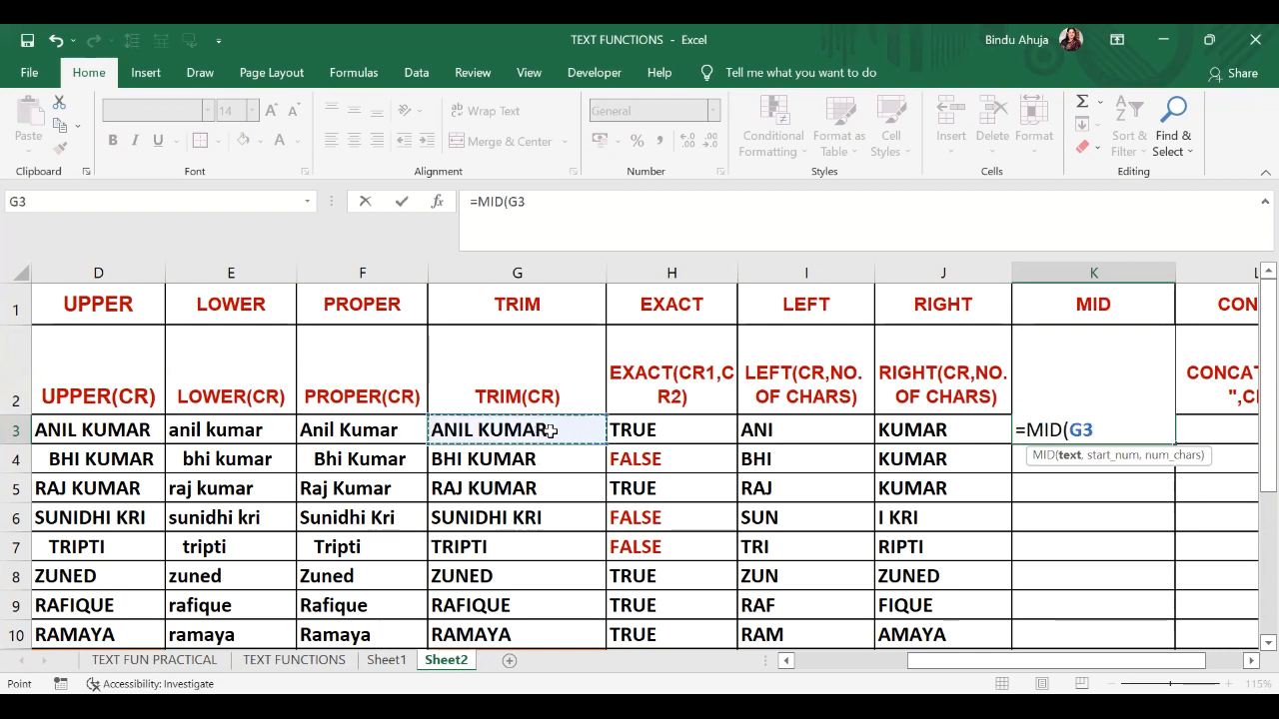
pyautogui.write(',3,')
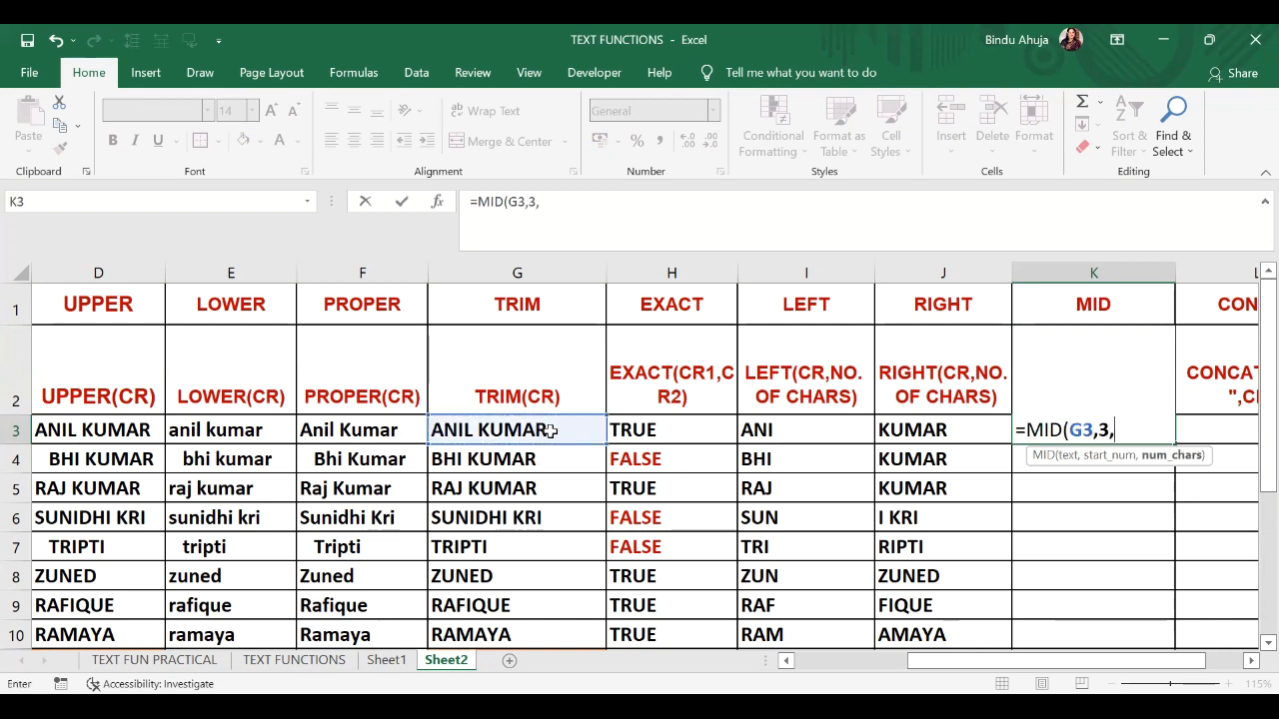
pyautogui.write('5)')
pyautogui.press('Return')
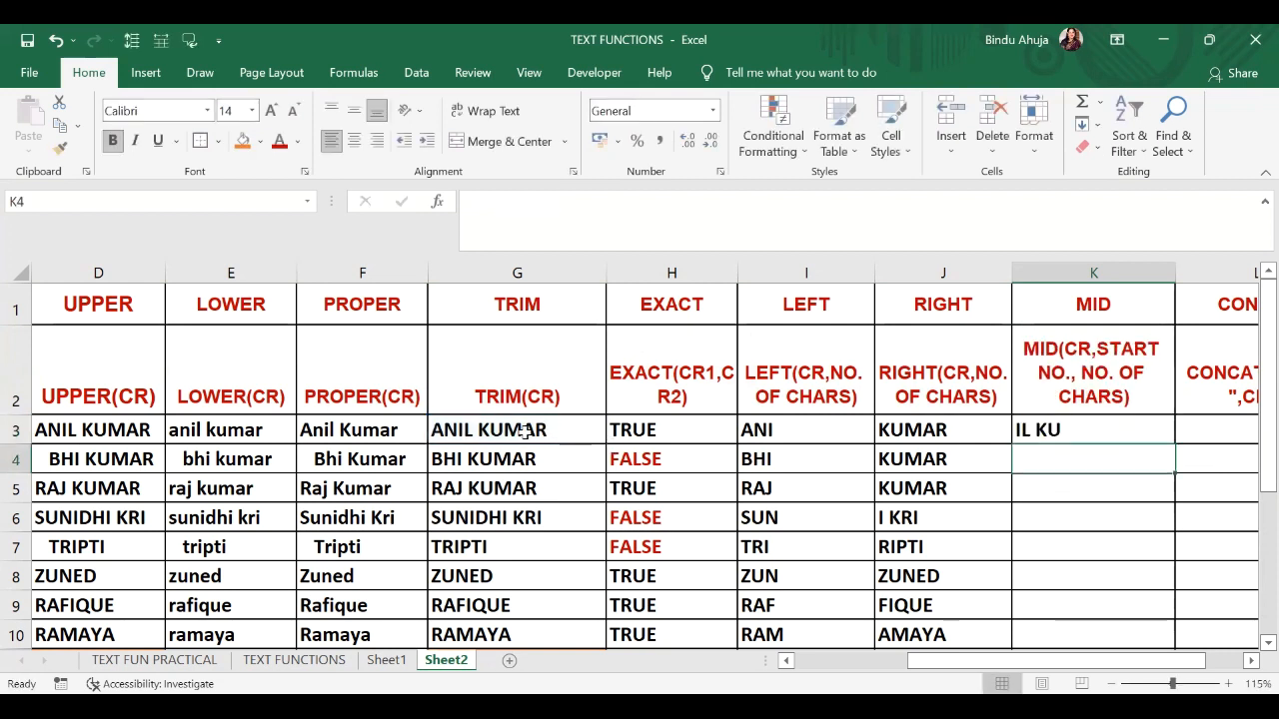
# Fill the MID formula from K3 down the MID column to the last name row.
pyautogui.click(451, 429)
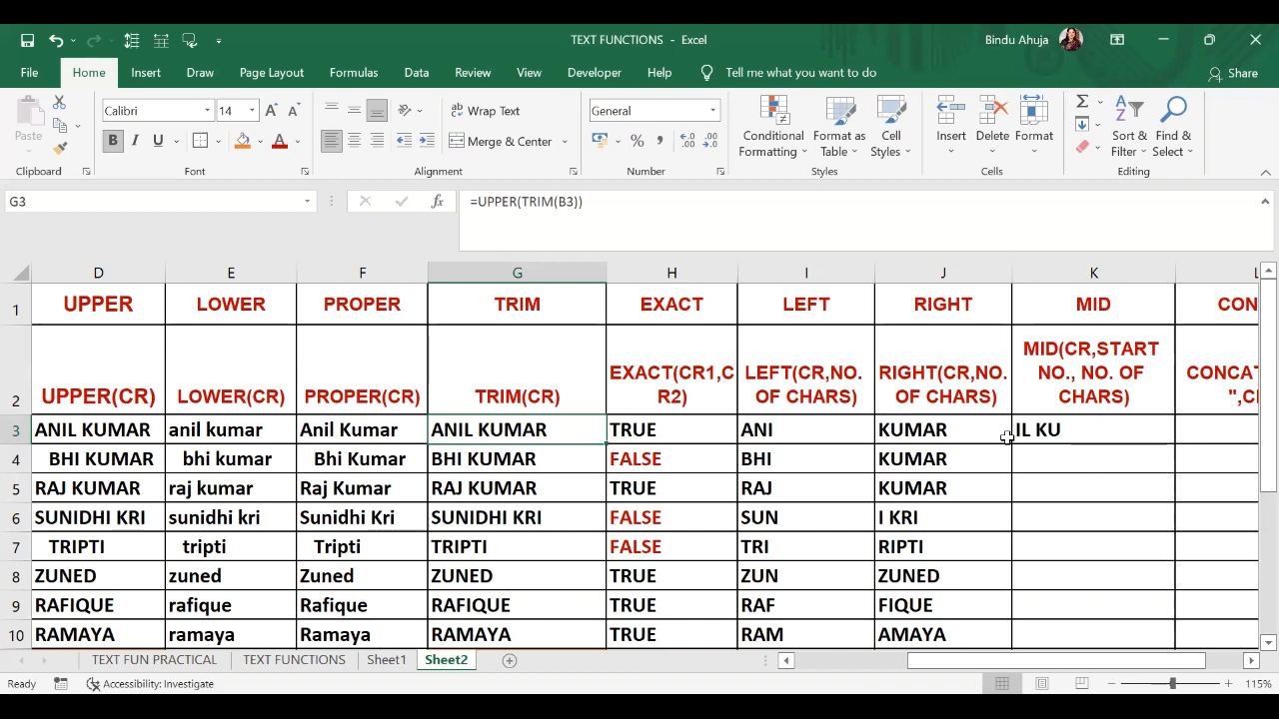
pyautogui.click(1057, 432)
pyautogui.doubleClick(1173, 446)
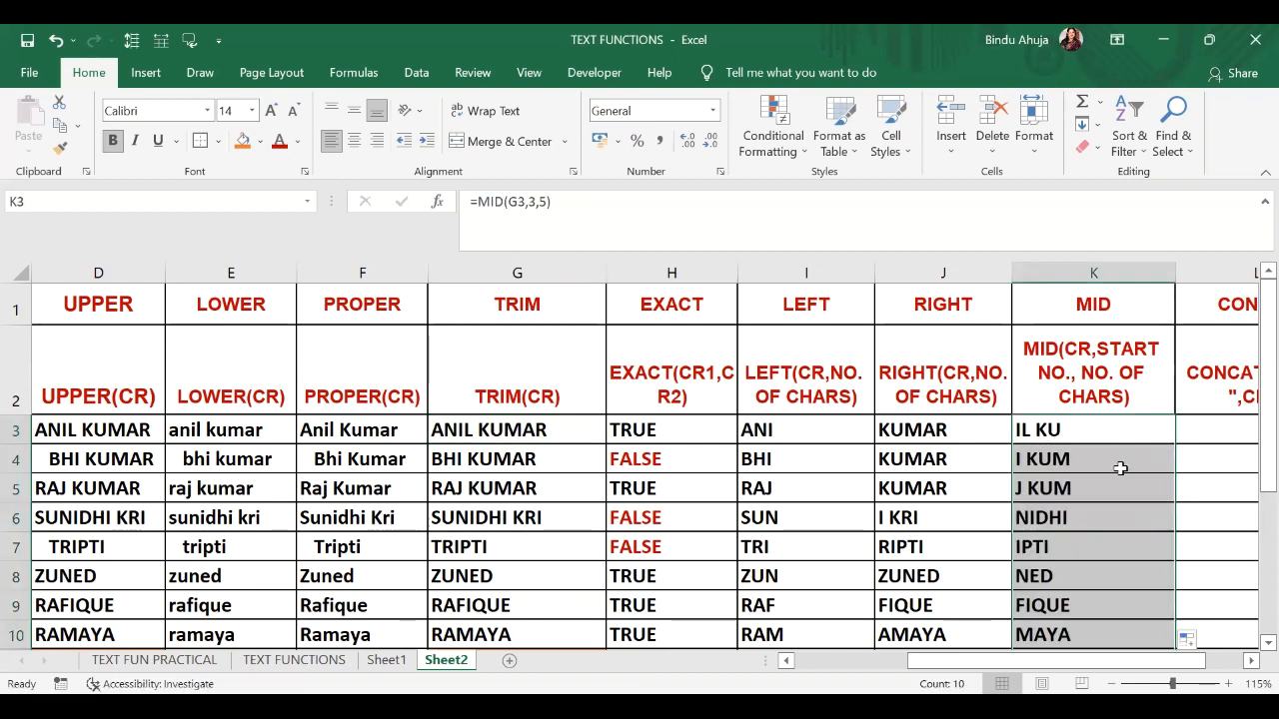
# Enter =CONCAT(G3,"--",H3) in cell L3 to join the trimmed name with its EXACT result.
pyautogui.moveTo(1005, 660); pyautogui.dragTo(1057, 658)
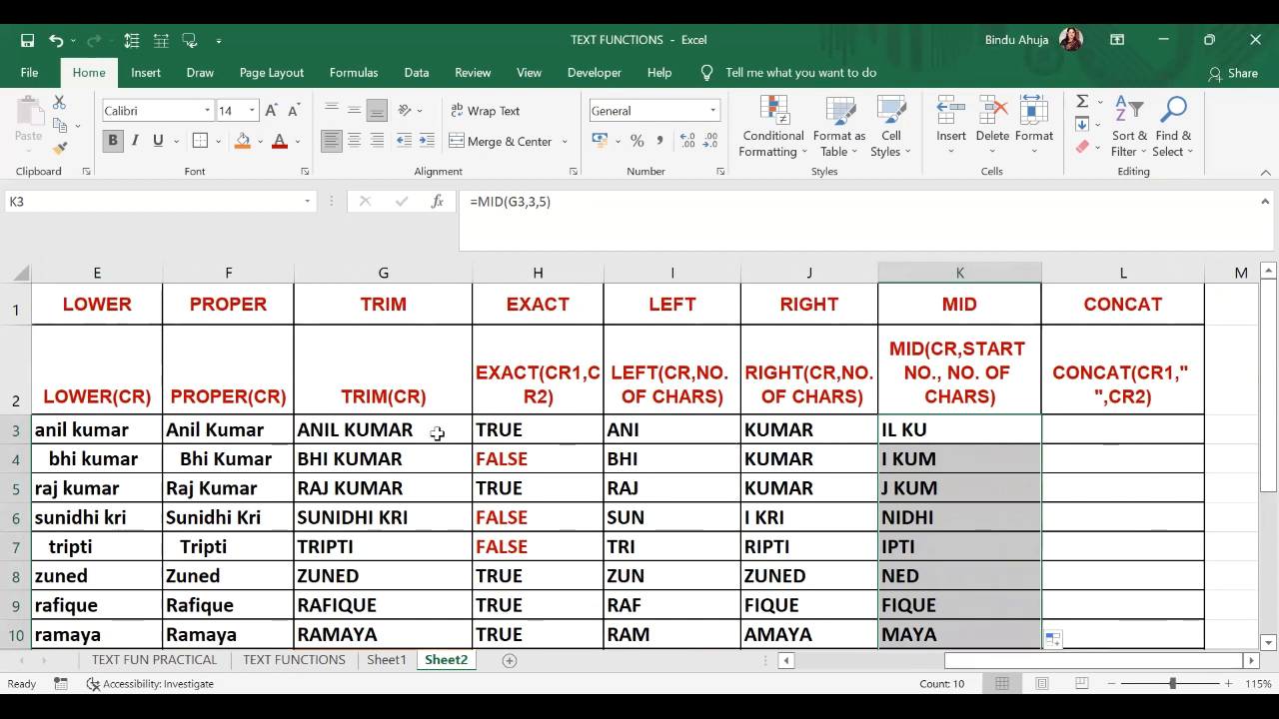
pyautogui.click(1114, 431)
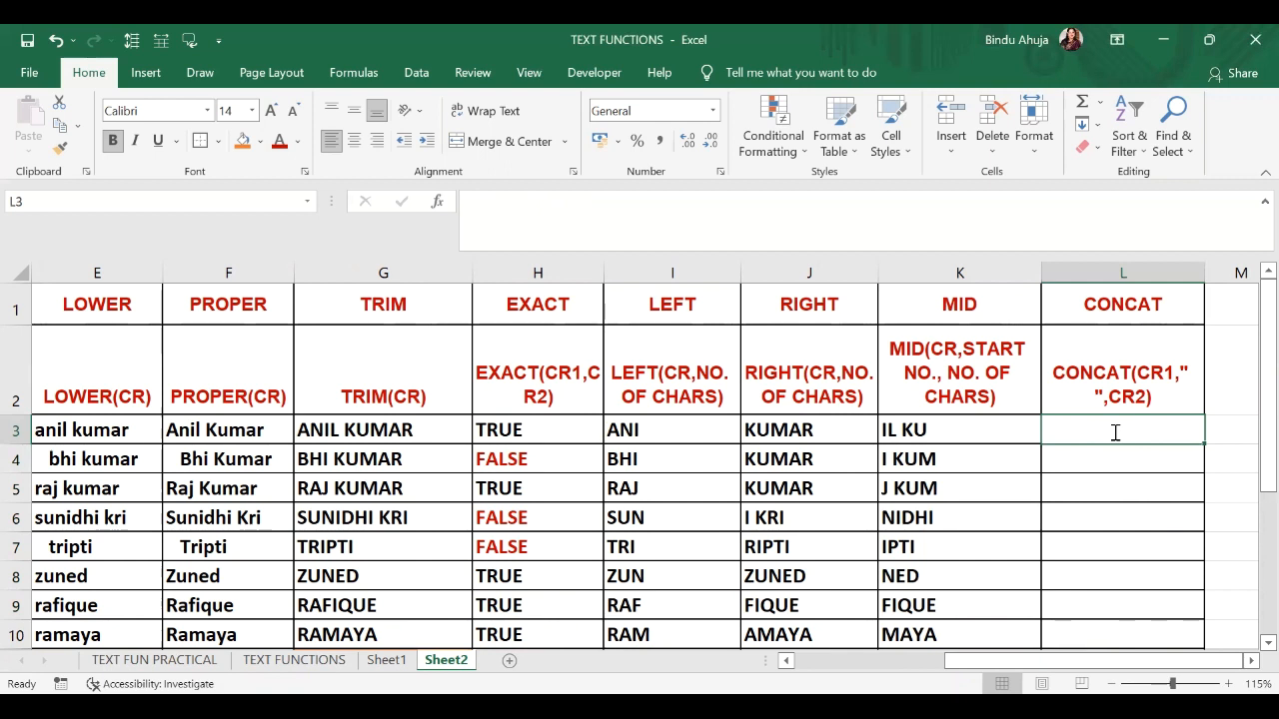
pyautogui.write('=')
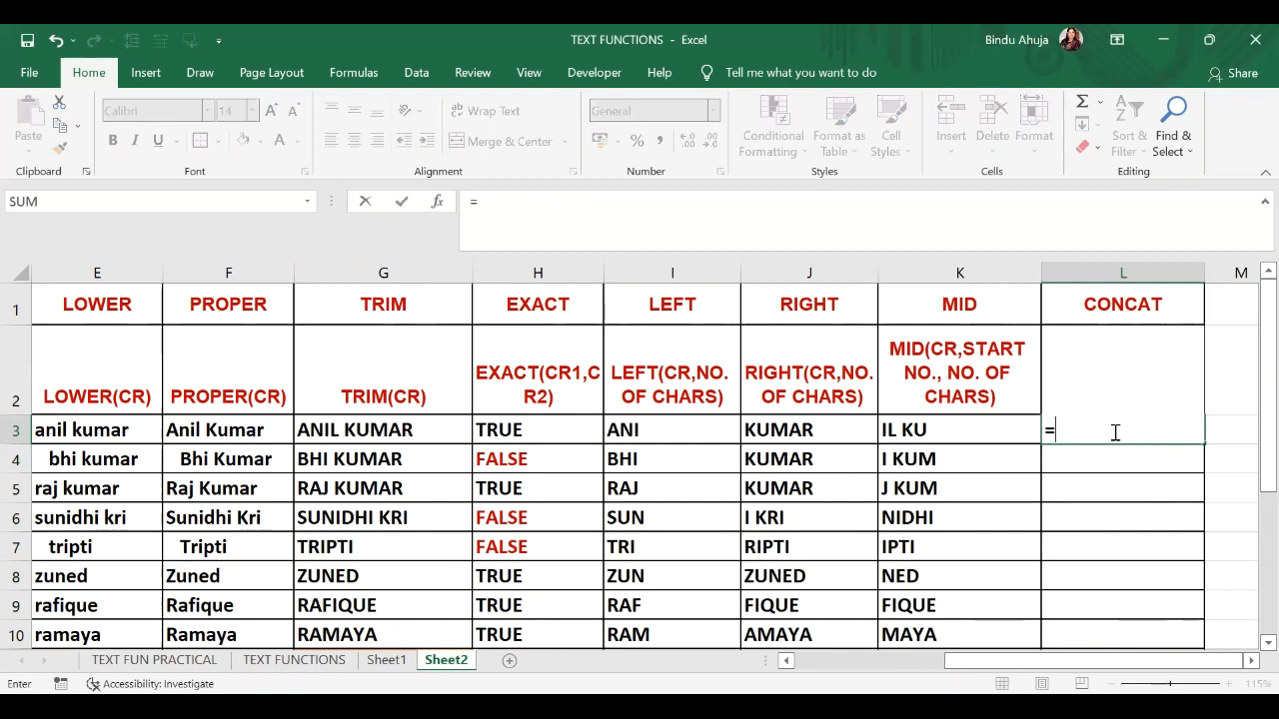
pyautogui.write('CONCAT(')
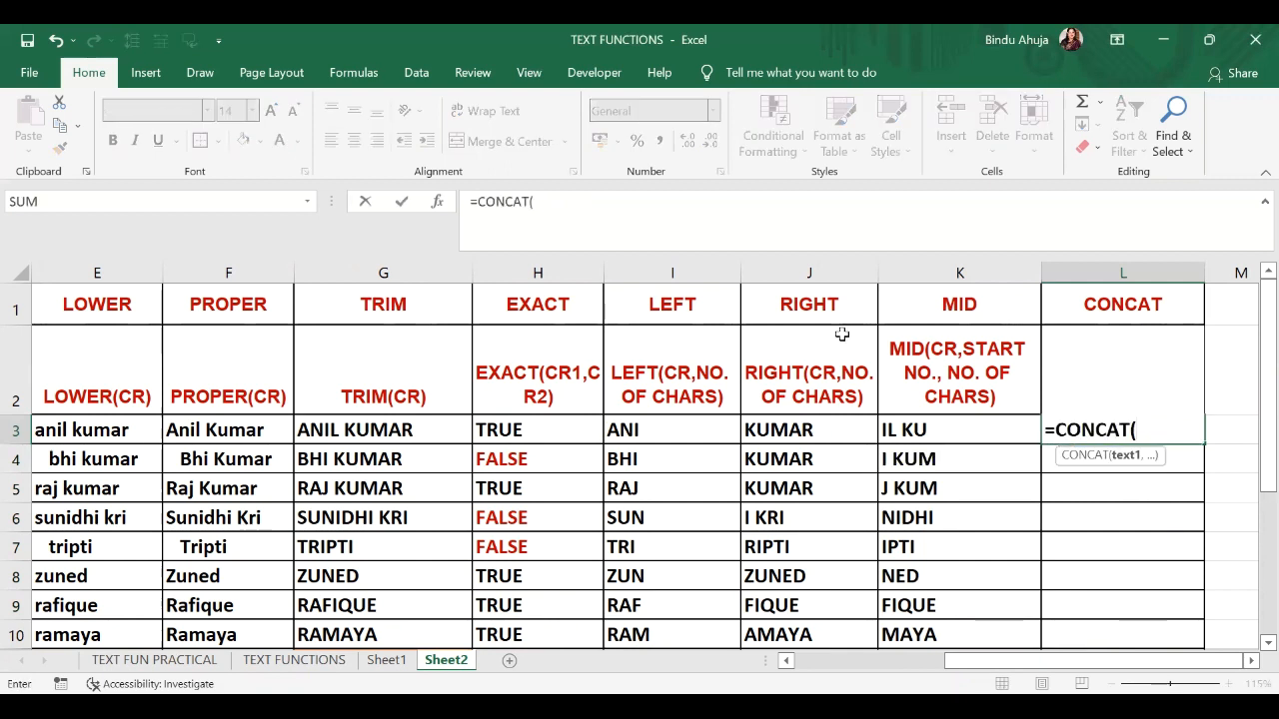
pyautogui.click(412, 430)
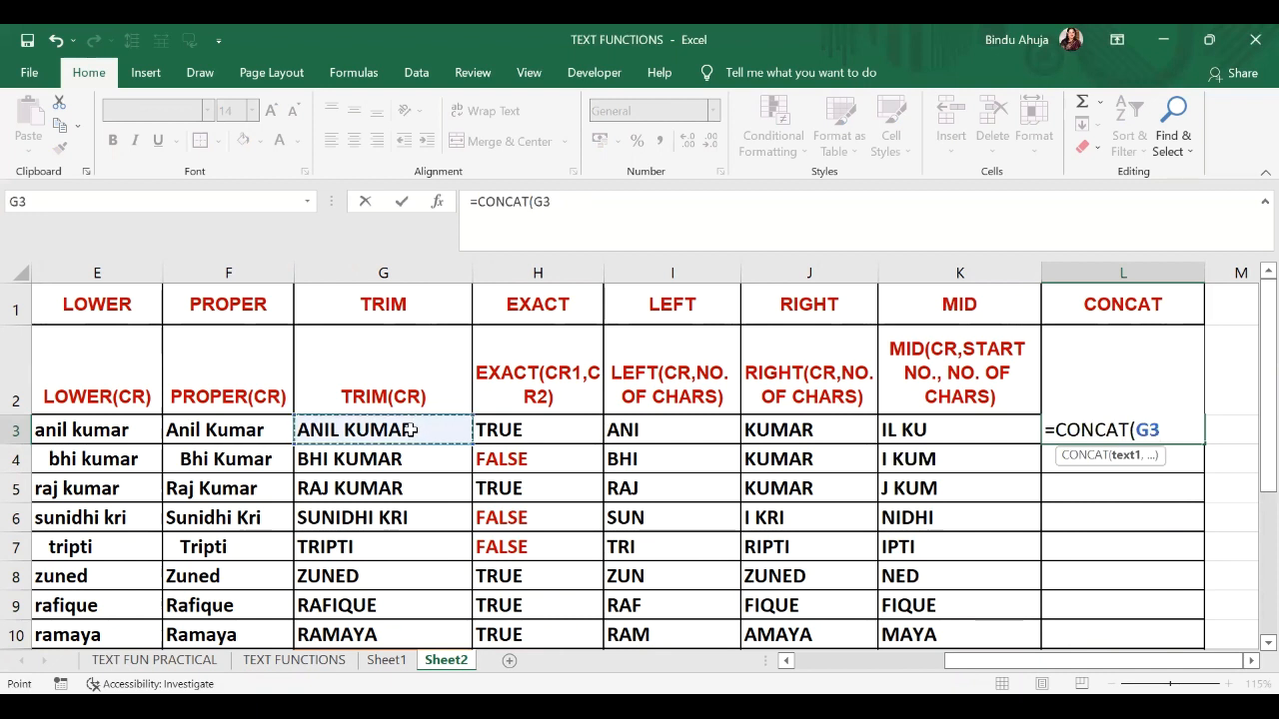
pyautogui.write(',')
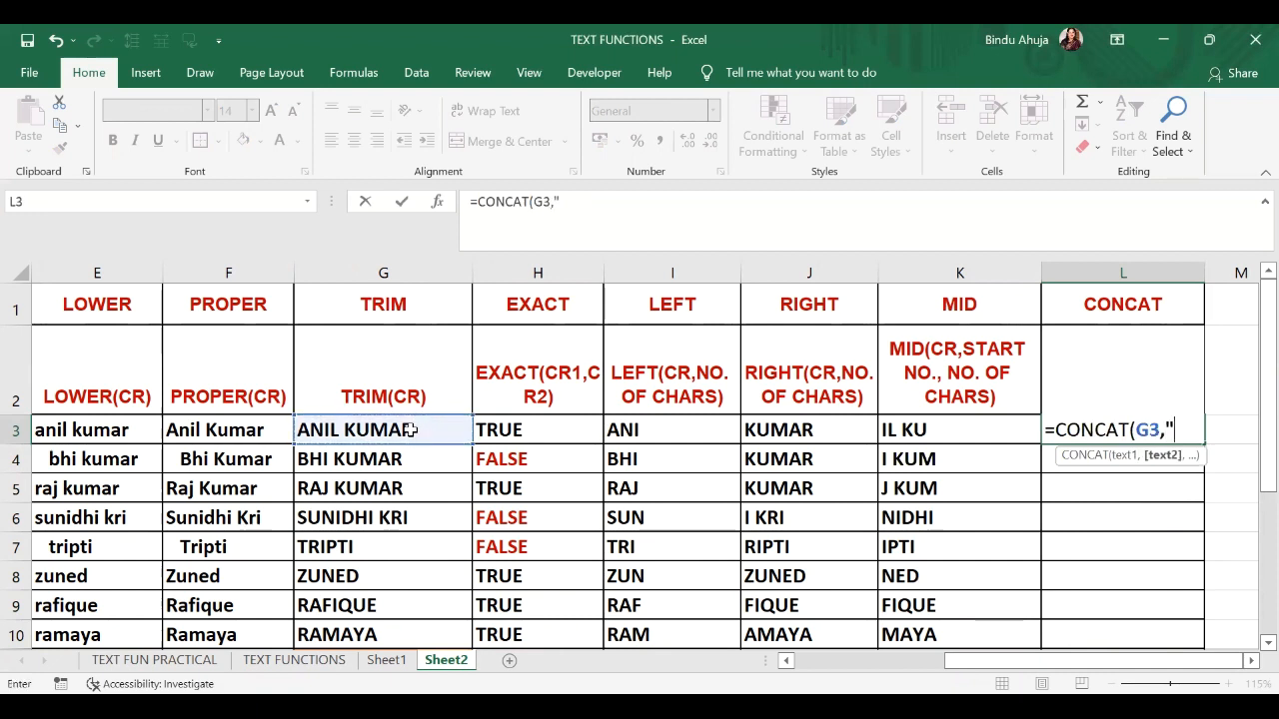
pyautogui.write('"--"')
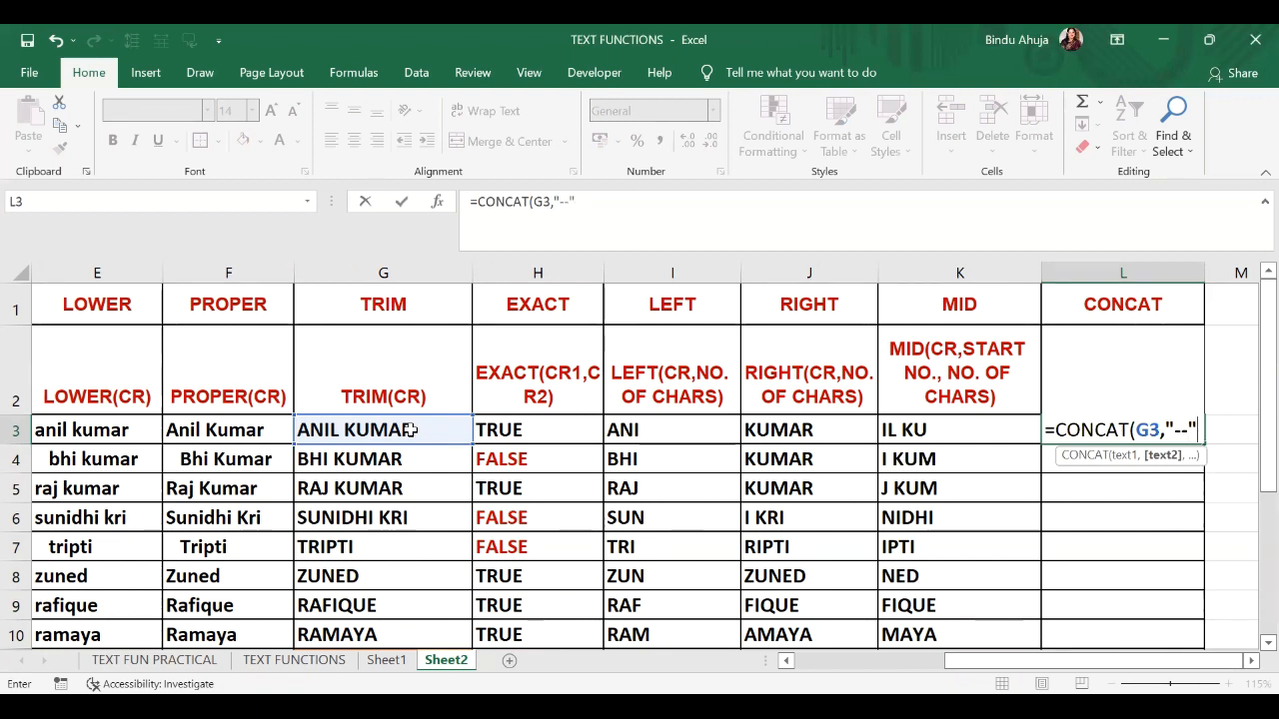
pyautogui.write(',')
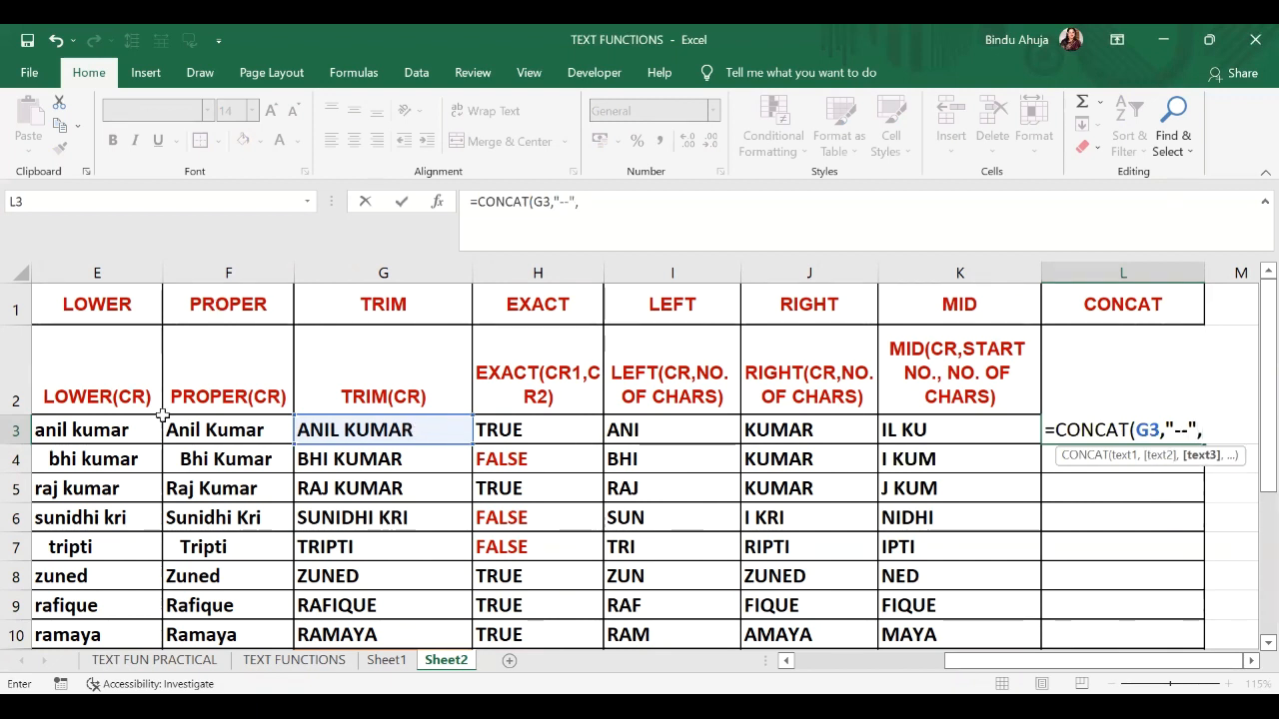
pyautogui.click(557, 437)
pyautogui.write(')')
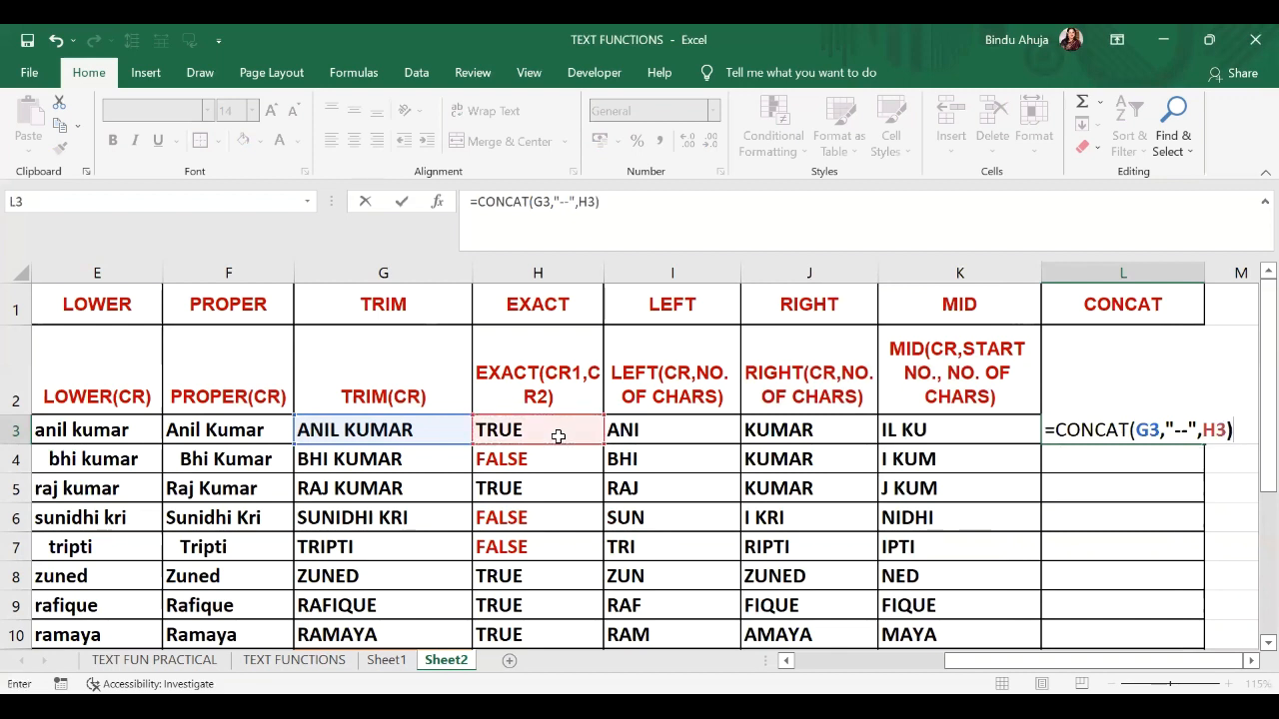
pyautogui.press('Return')
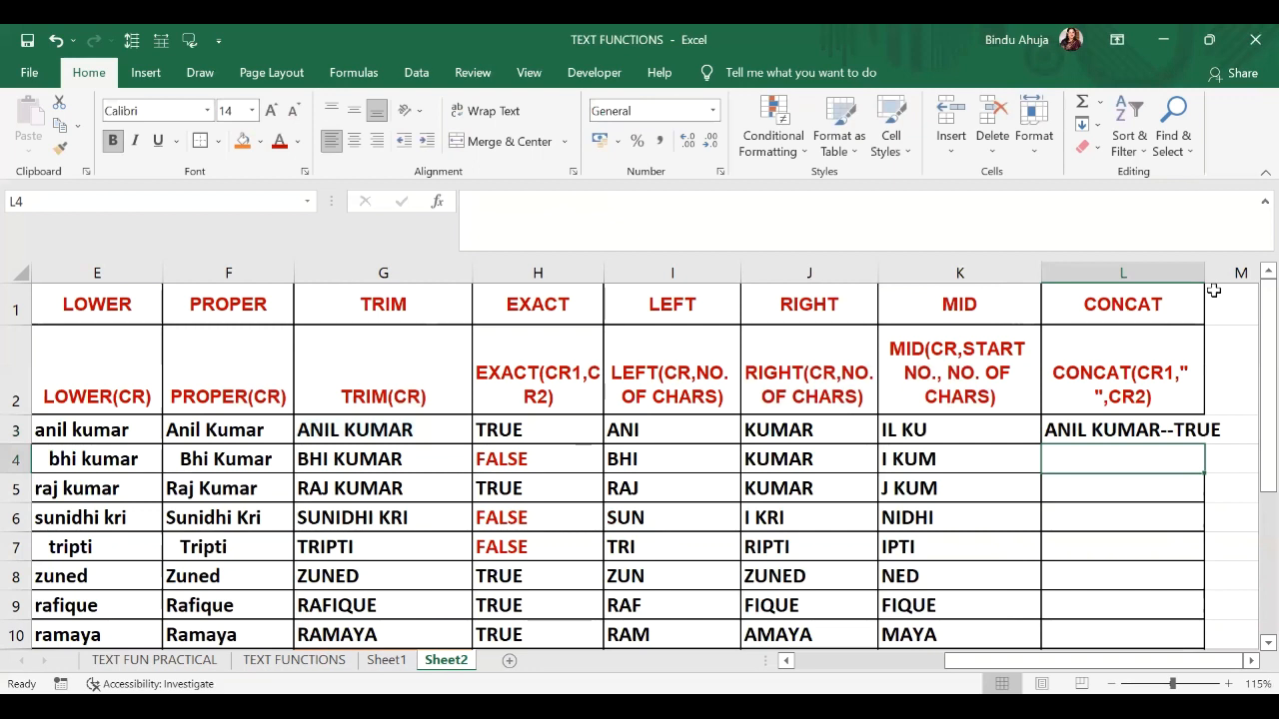
# Widen column L to fit the joined text and fill the CONCAT formula down to the last name row.
pyautogui.moveTo(1205, 275); pyautogui.dragTo(1248, 276)
pyautogui.click(1168, 429)
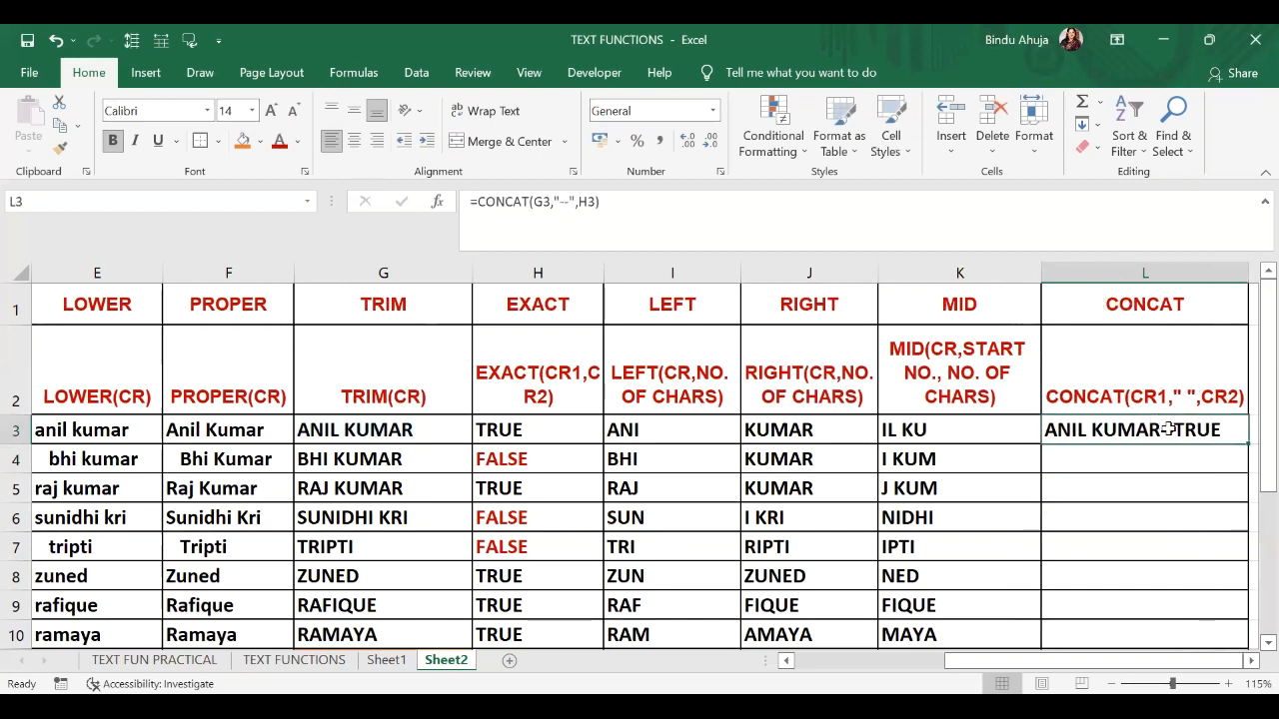
pyautogui.doubleClick(1247, 443)
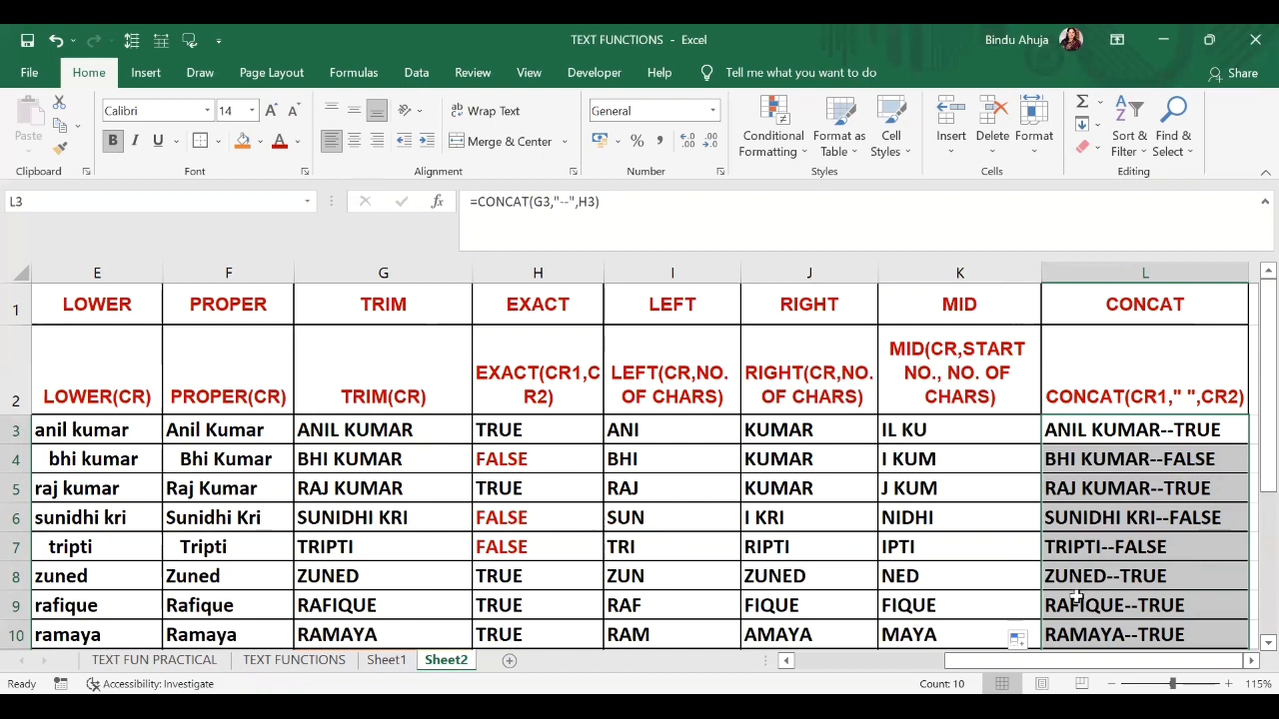
# Try to clear all formula results from D3 to L12.
pyautogui.moveTo(954, 668); pyautogui.dragTo(867, 662)
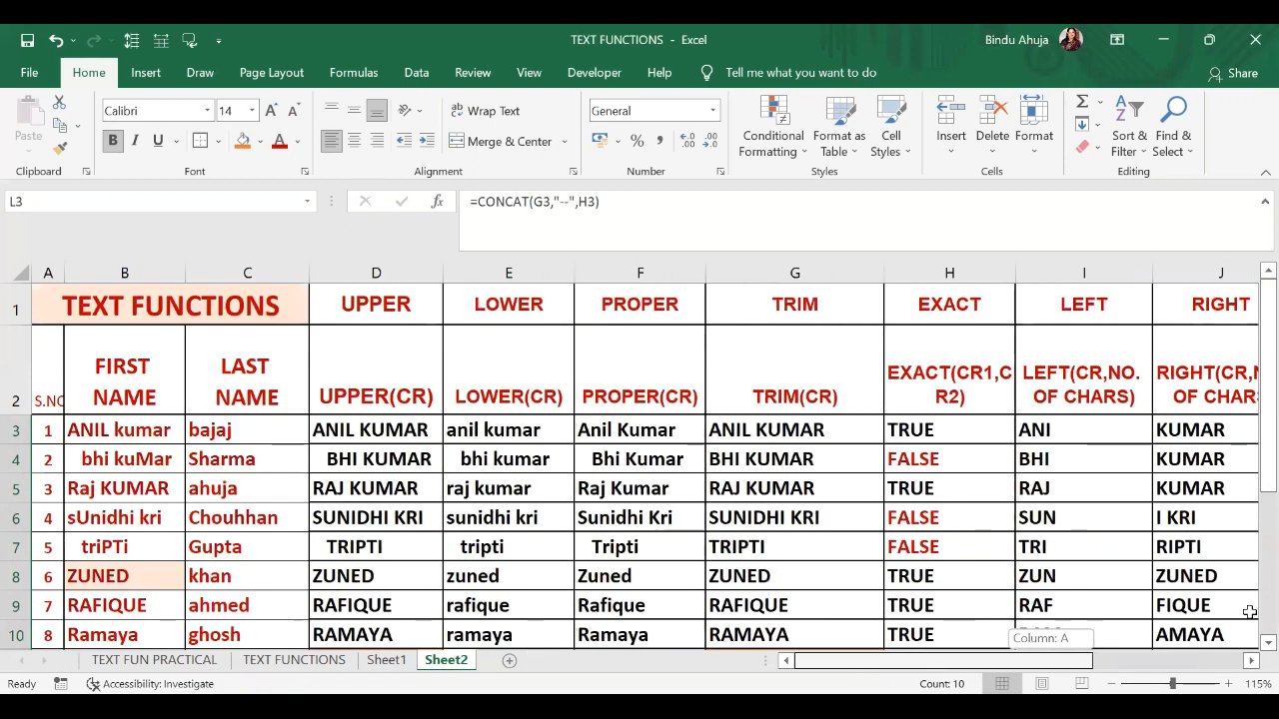
pyautogui.click(378, 427)
pyautogui.moveTo(486, 473); pyautogui.dragTo(1213, 563)
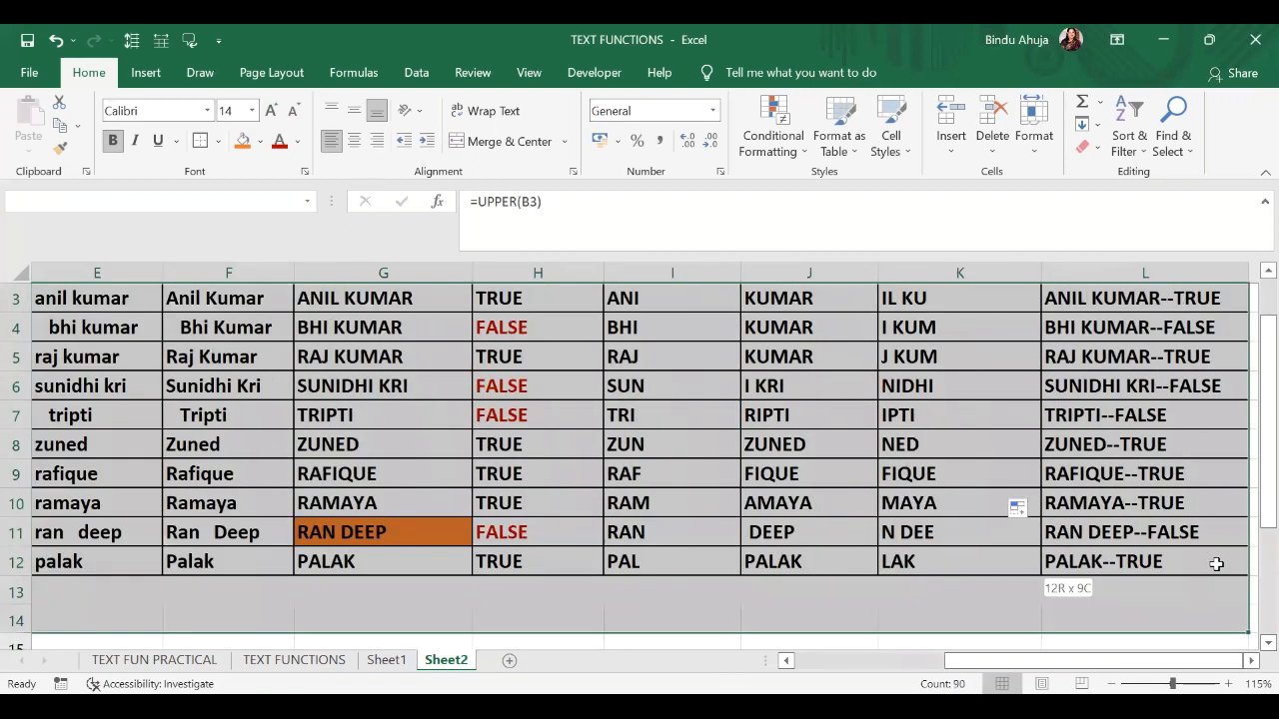
pyautogui.press('BackSpace')
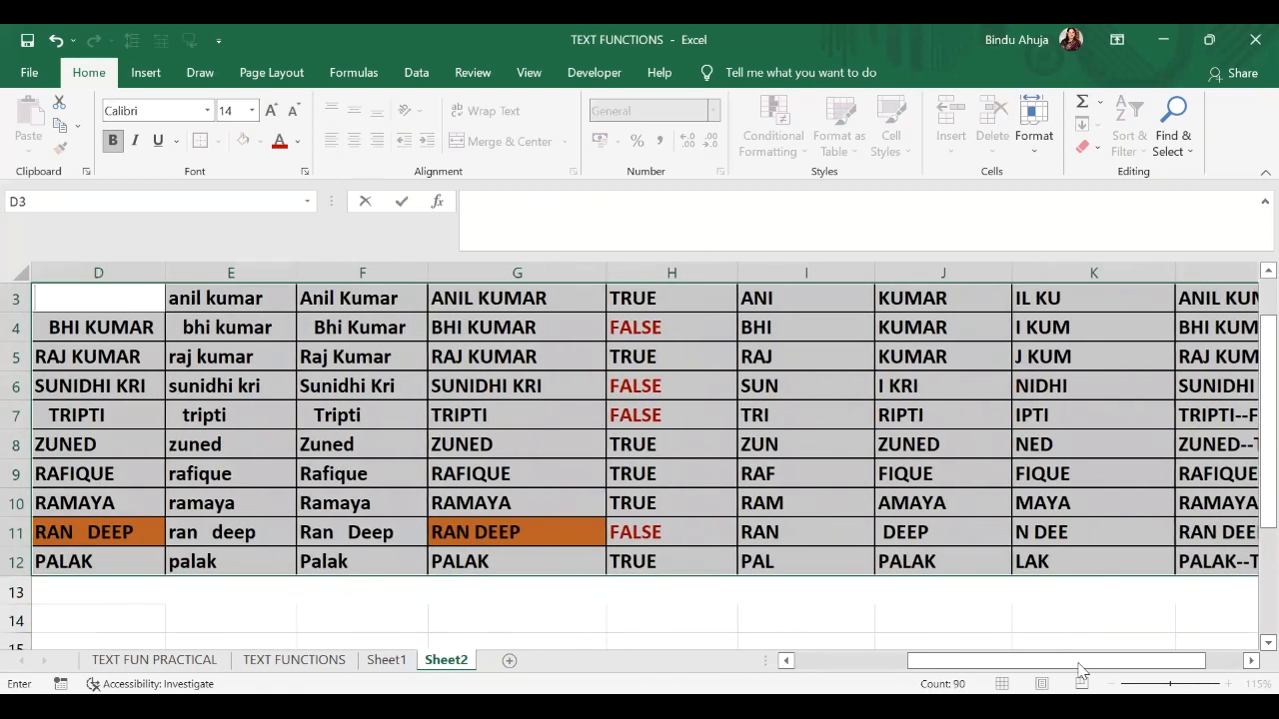
pyautogui.click(942, 684)
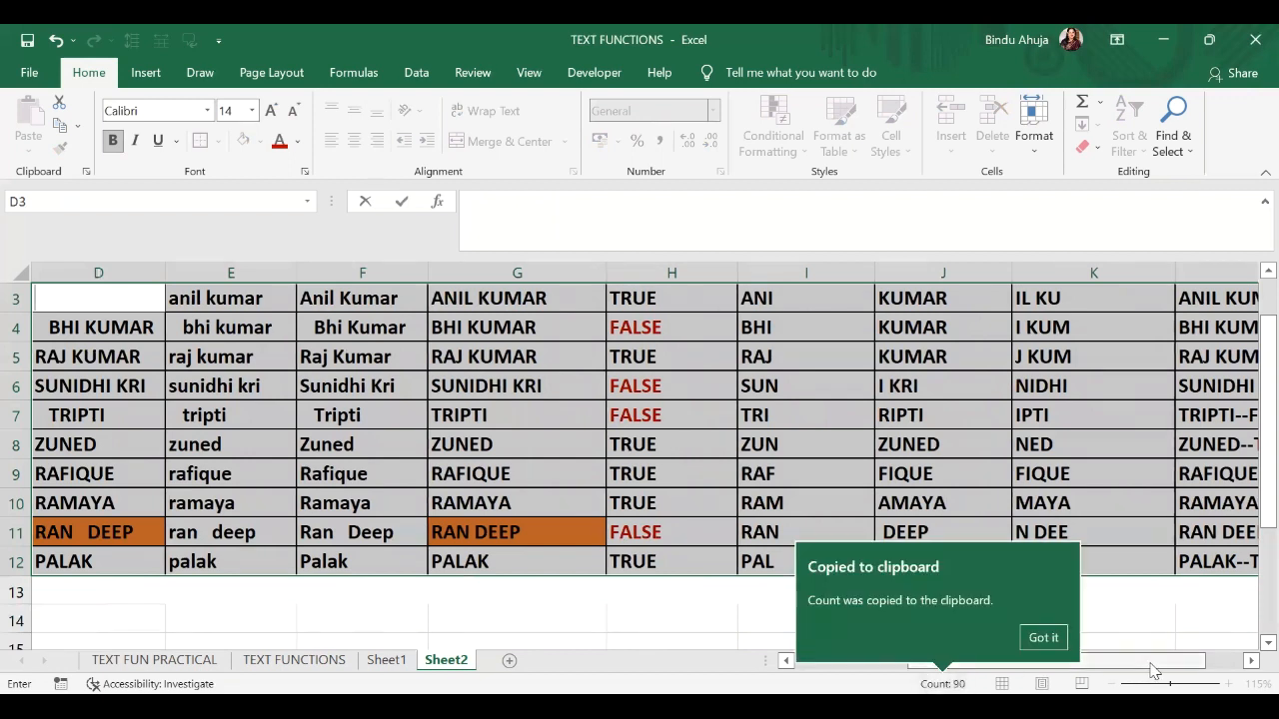
pyautogui.moveTo(1151, 663); pyautogui.dragTo(793, 655)
pyautogui.scroll(1, 617, 486)
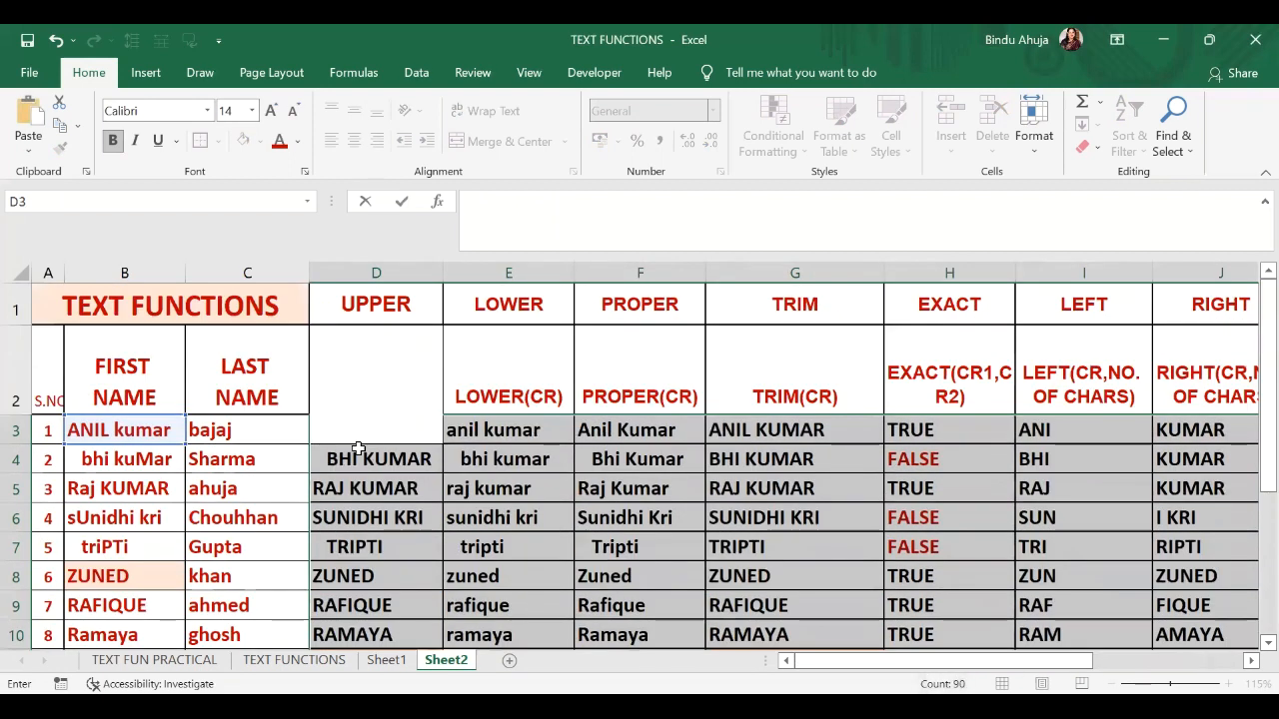
pyautogui.click(671, 511)
# Delete the contents of all result cells from the UPPER to the CONCAT column and remove their fill color.
pyautogui.moveTo(369, 432); pyautogui.dragTo(1059, 570)
pyautogui.press('Delete')
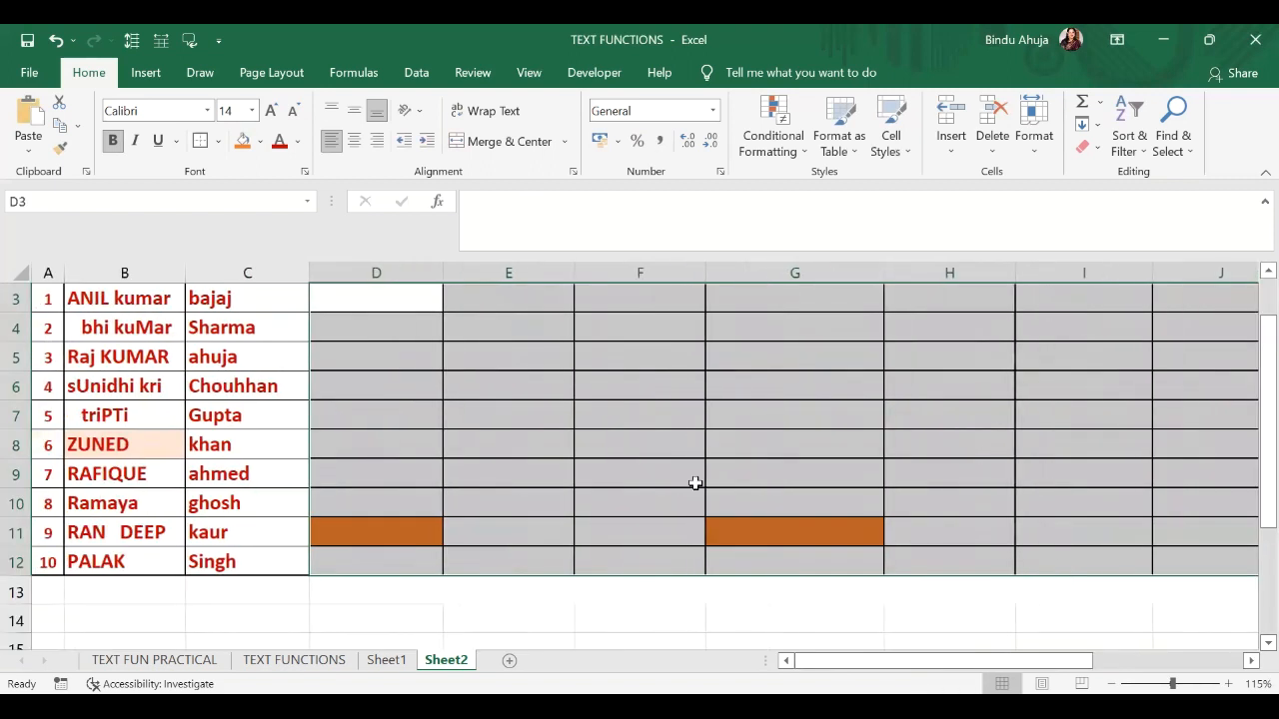
pyautogui.click(259, 141)
pyautogui.click(245, 188)
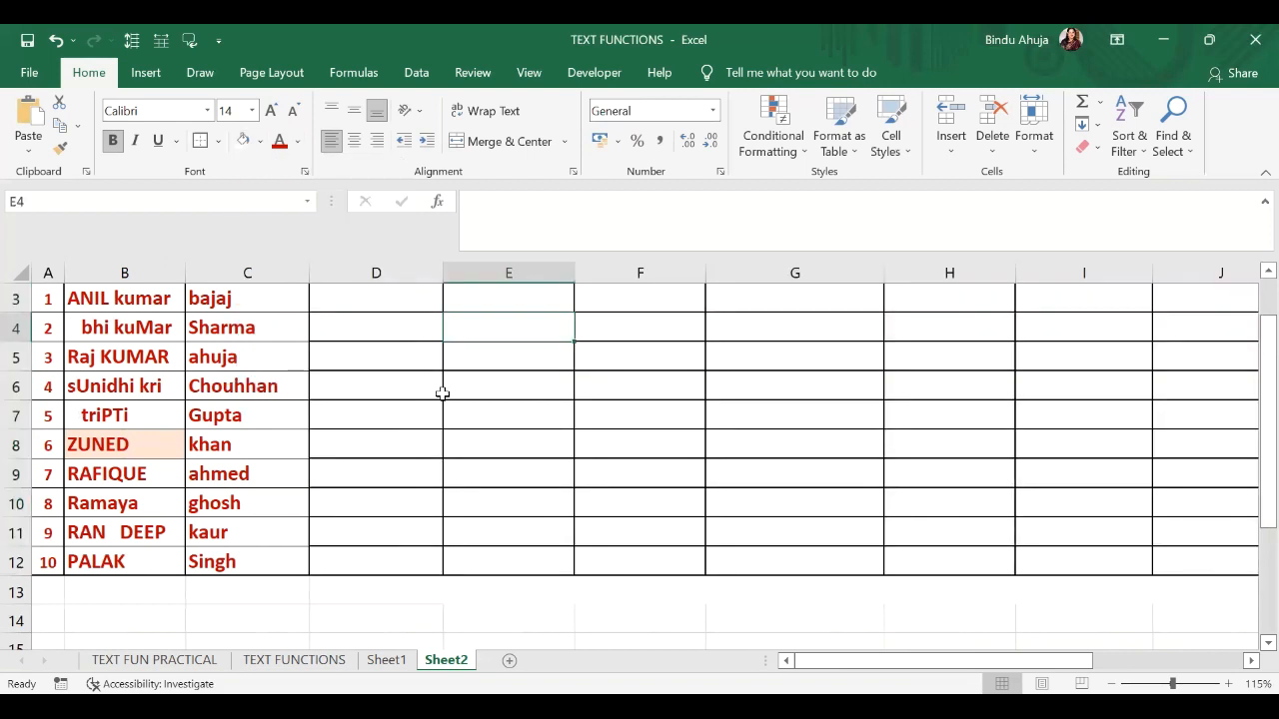
# Enter the first two last names from column C in uppercase in cells D3 and D4.
pyautogui.scroll(1, 366, 422)
pyautogui.click(367, 424)
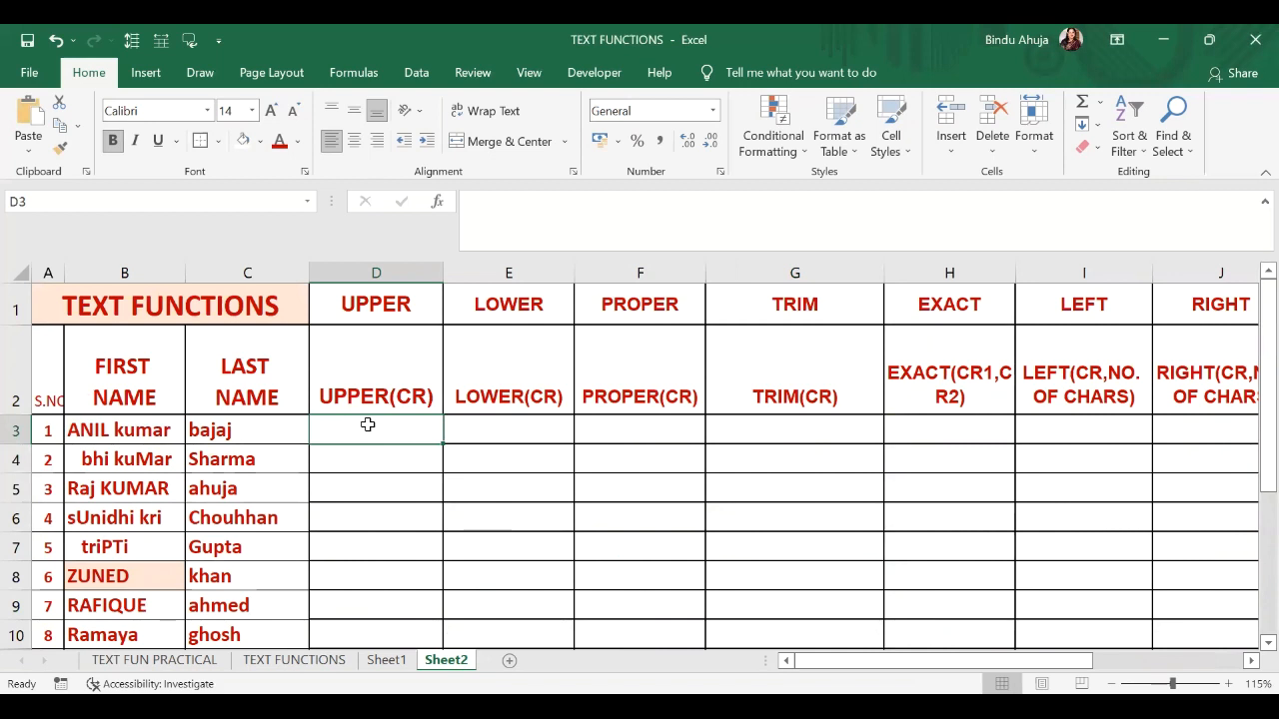
pyautogui.doubleClick(369, 425)
pyautogui.write('BAJAJ')
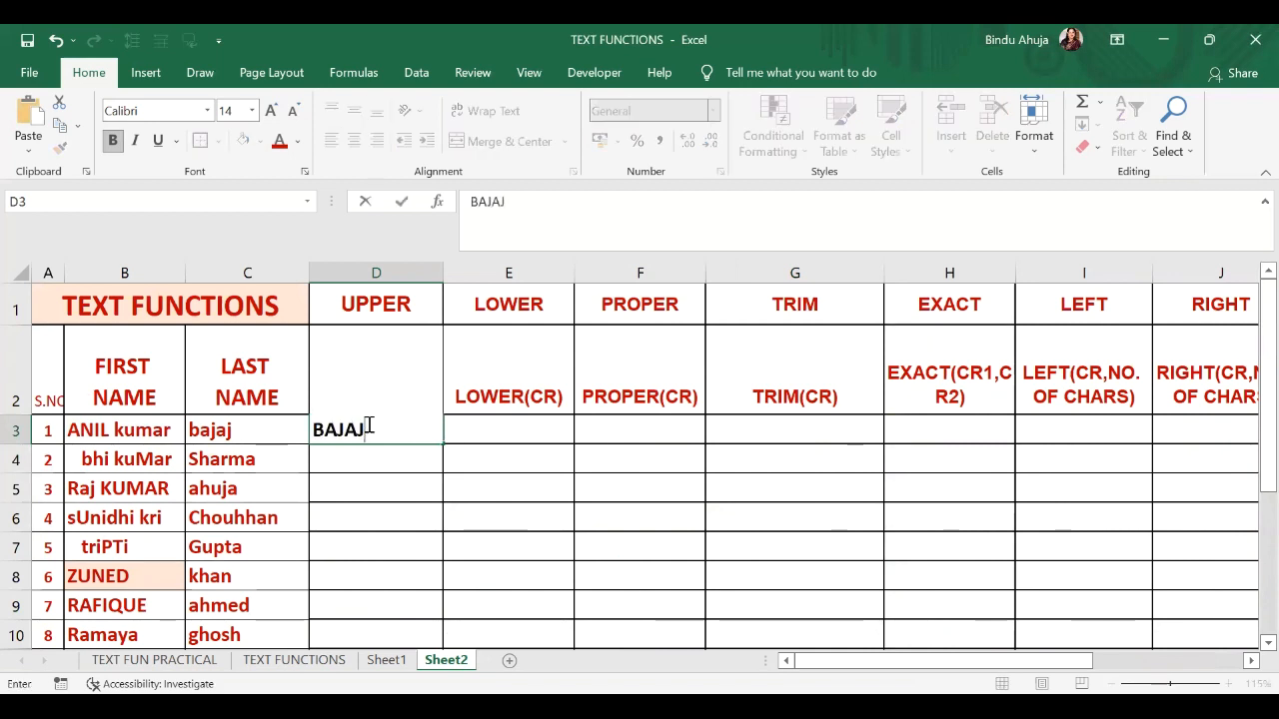
pyautogui.press('Return')
pyautogui.write('SHARMA')
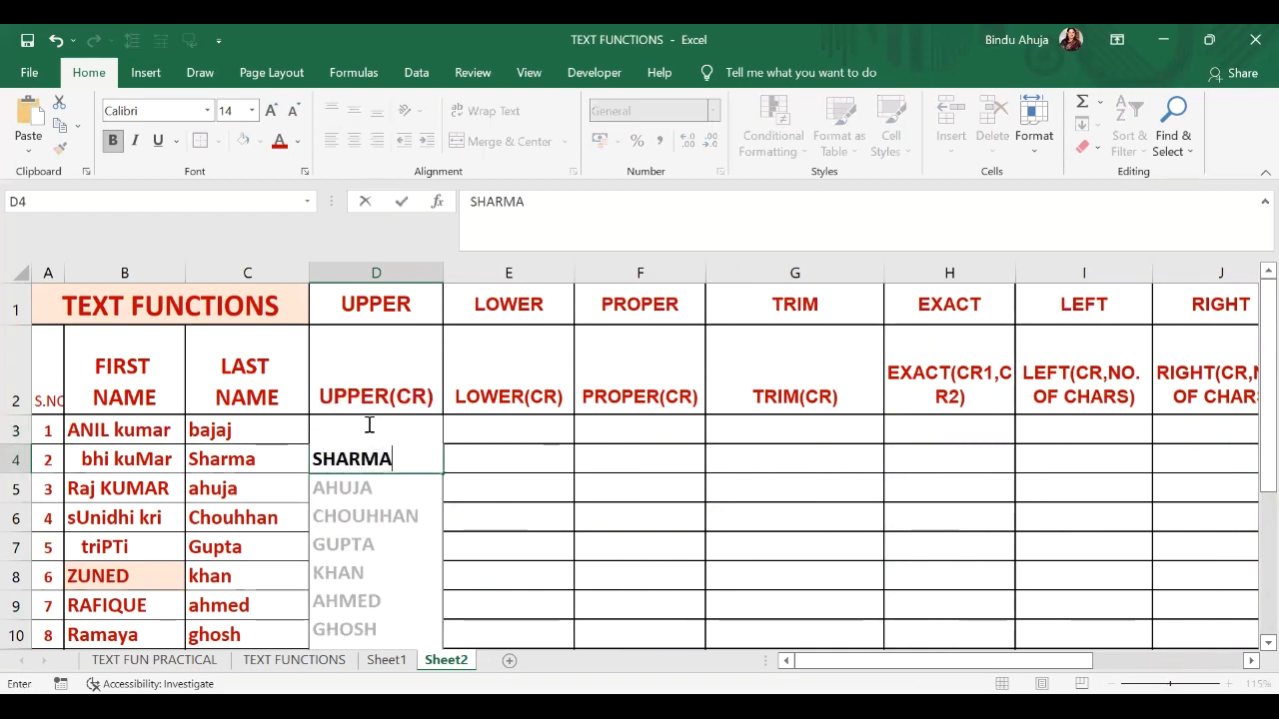
pyautogui.click(566, 470)
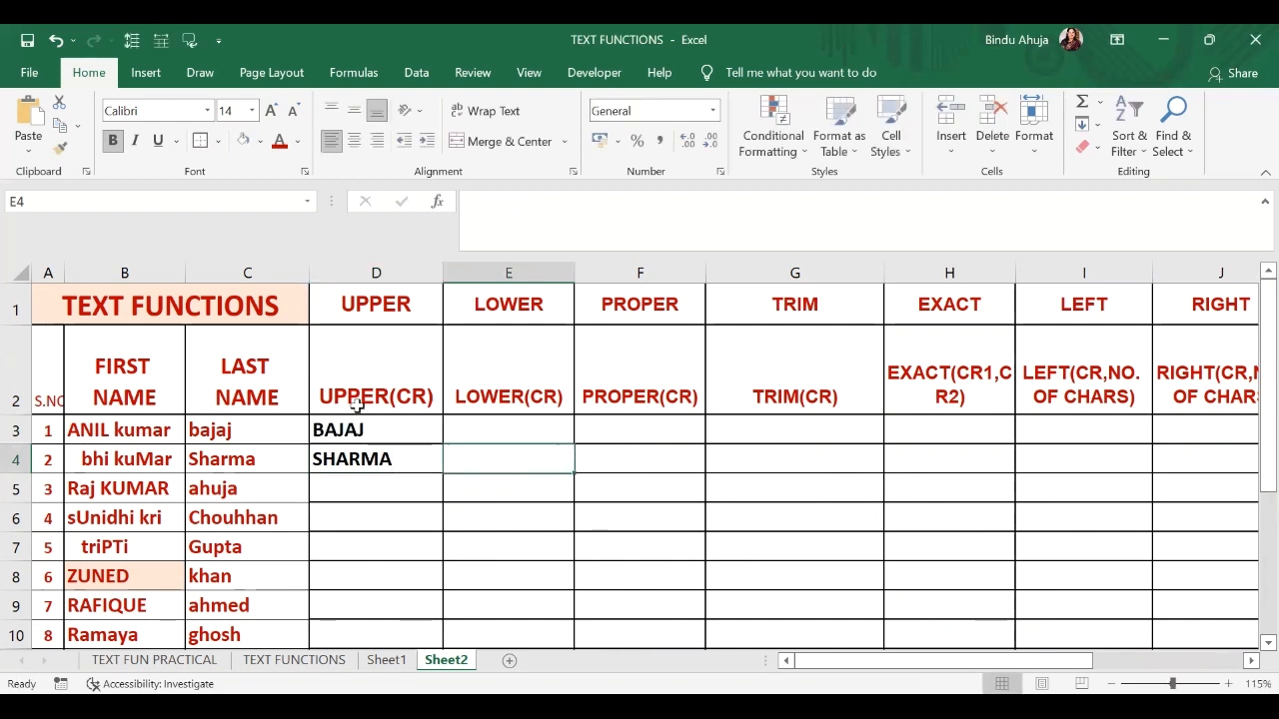
# Try to extend the two uppercase examples in D3:D4 down the UPPER column with AutoFill, and undo it.
pyautogui.moveTo(397, 430); pyautogui.dragTo(397, 459)
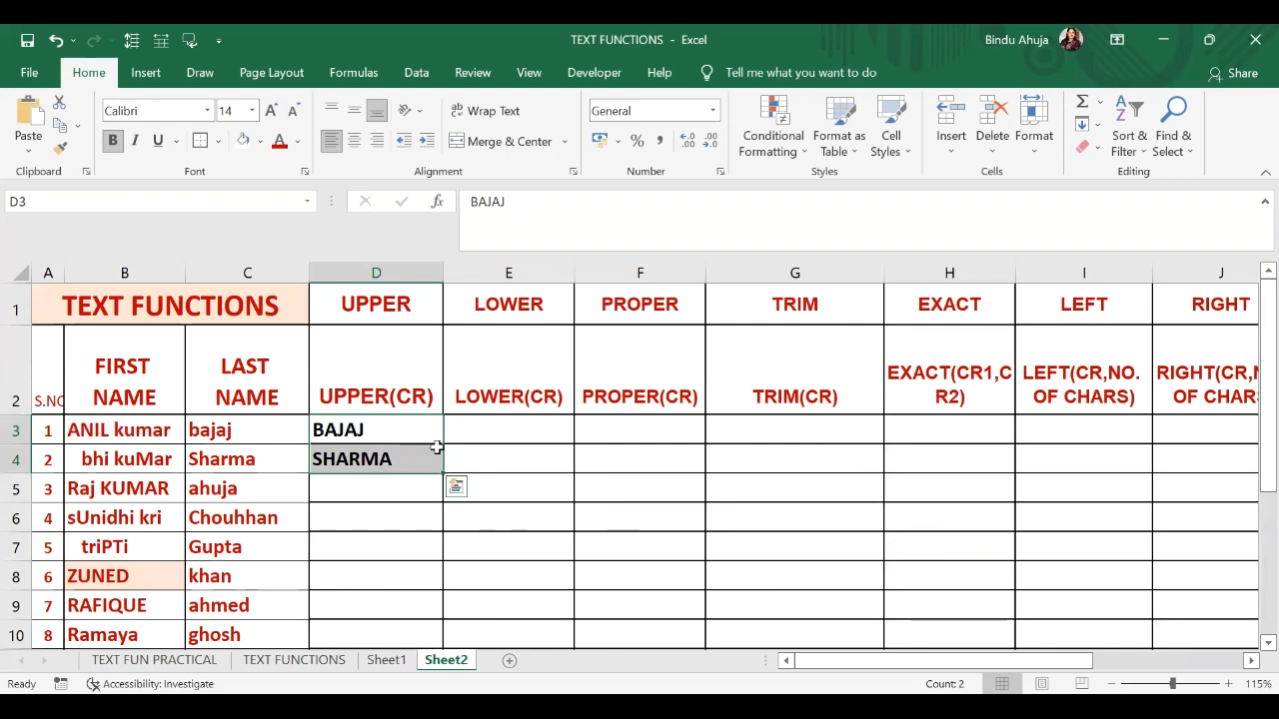
pyautogui.moveTo(429, 427); pyautogui.dragTo(439, 516)
pyautogui.moveTo(424, 673); pyautogui.dragTo(417, 574)
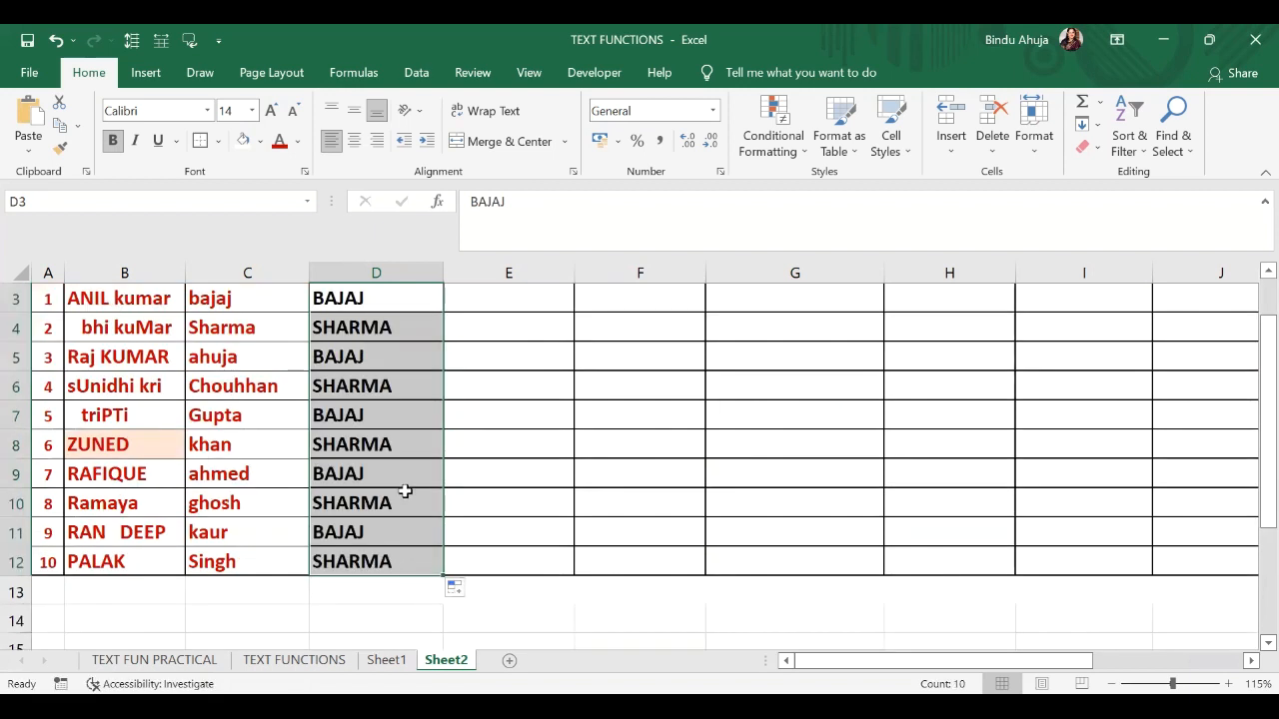
pyautogui.scroll(1, 404, 491)
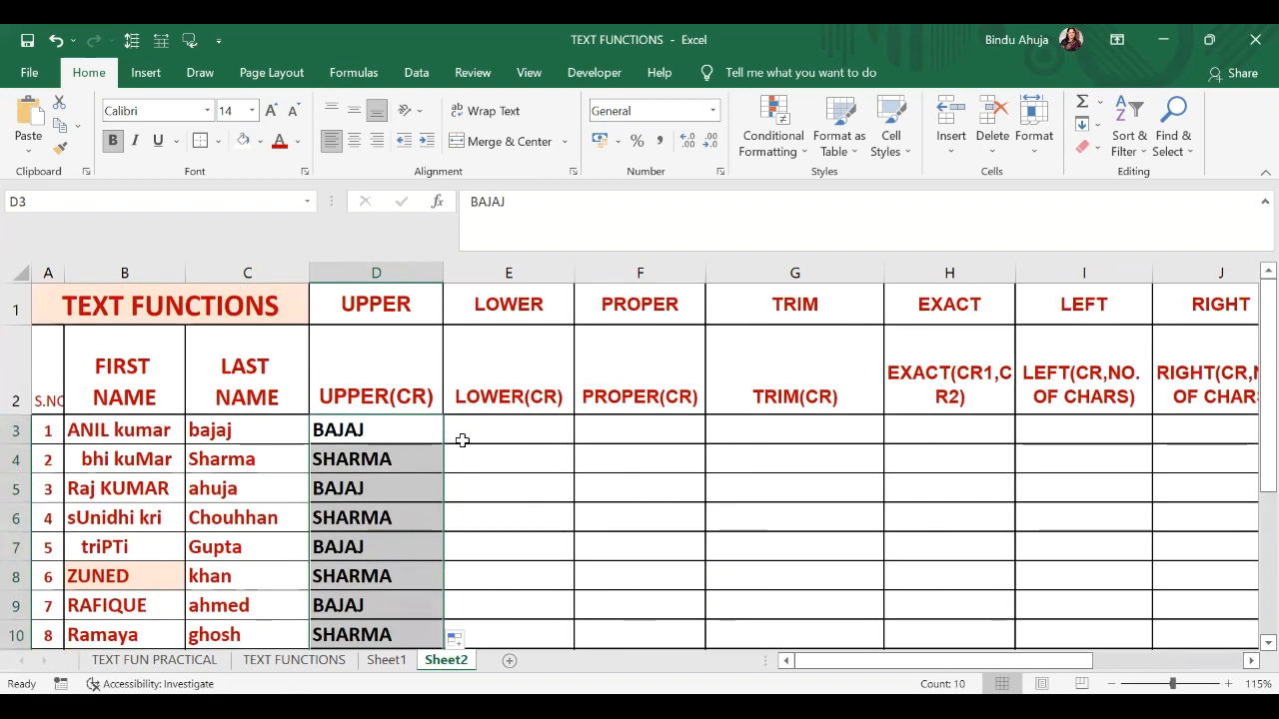
pyautogui.click(427, 497)
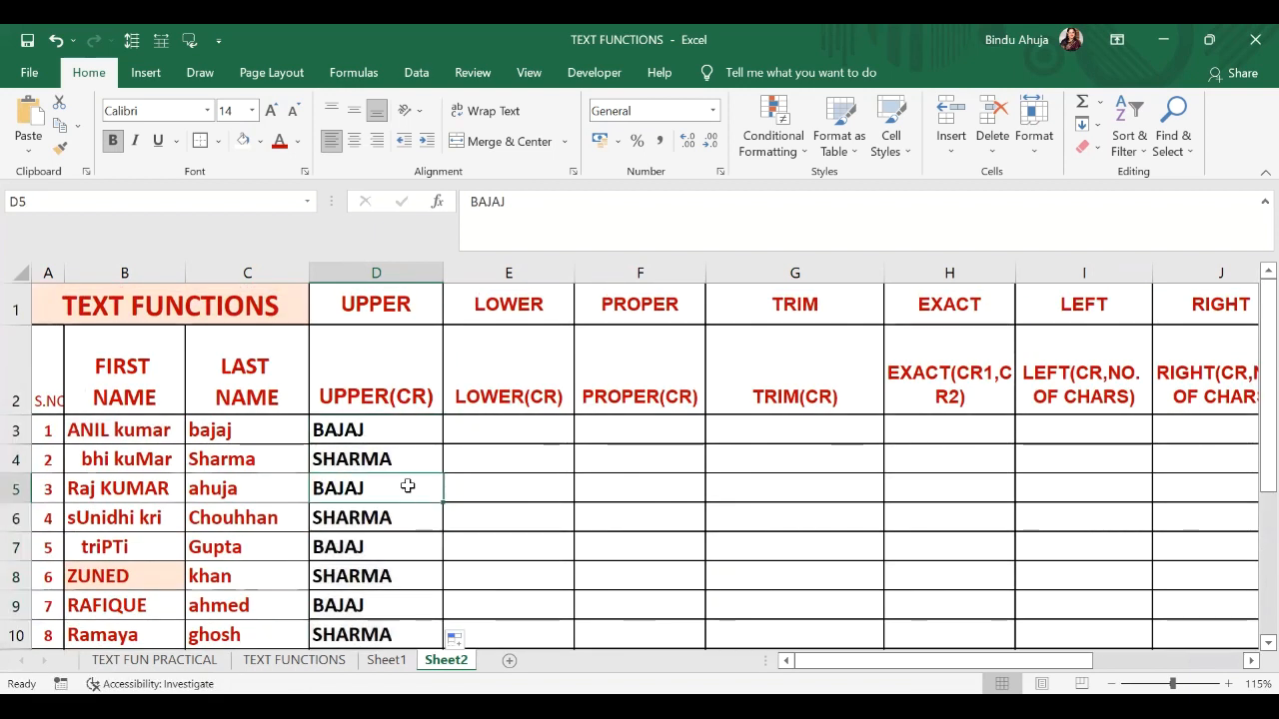
pyautogui.click(57, 40)
# Try to apply Flash Fill with only the two example cells D3:D4 selected.
pyautogui.moveTo(388, 460); pyautogui.dragTo(389, 459)
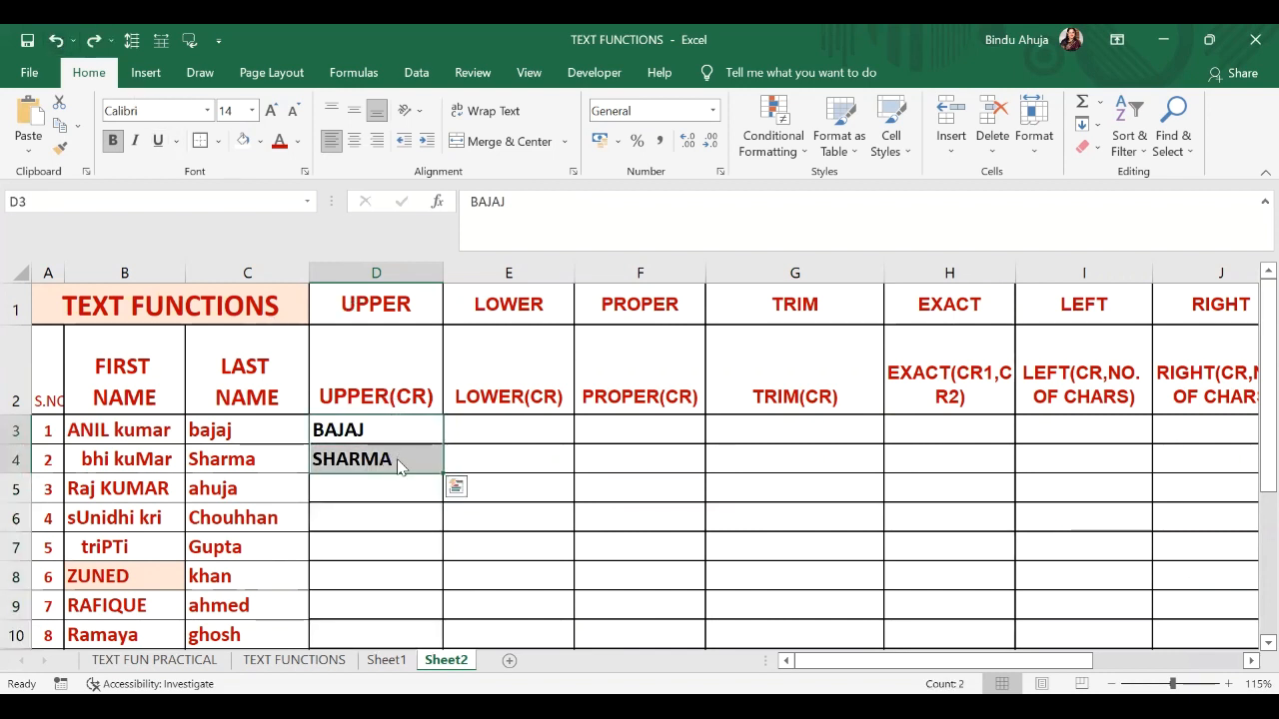
pyautogui.hotkey('ctrl', 'e')
pyautogui.click(655, 438)
pyautogui.hotkey('ctrl', 'e')
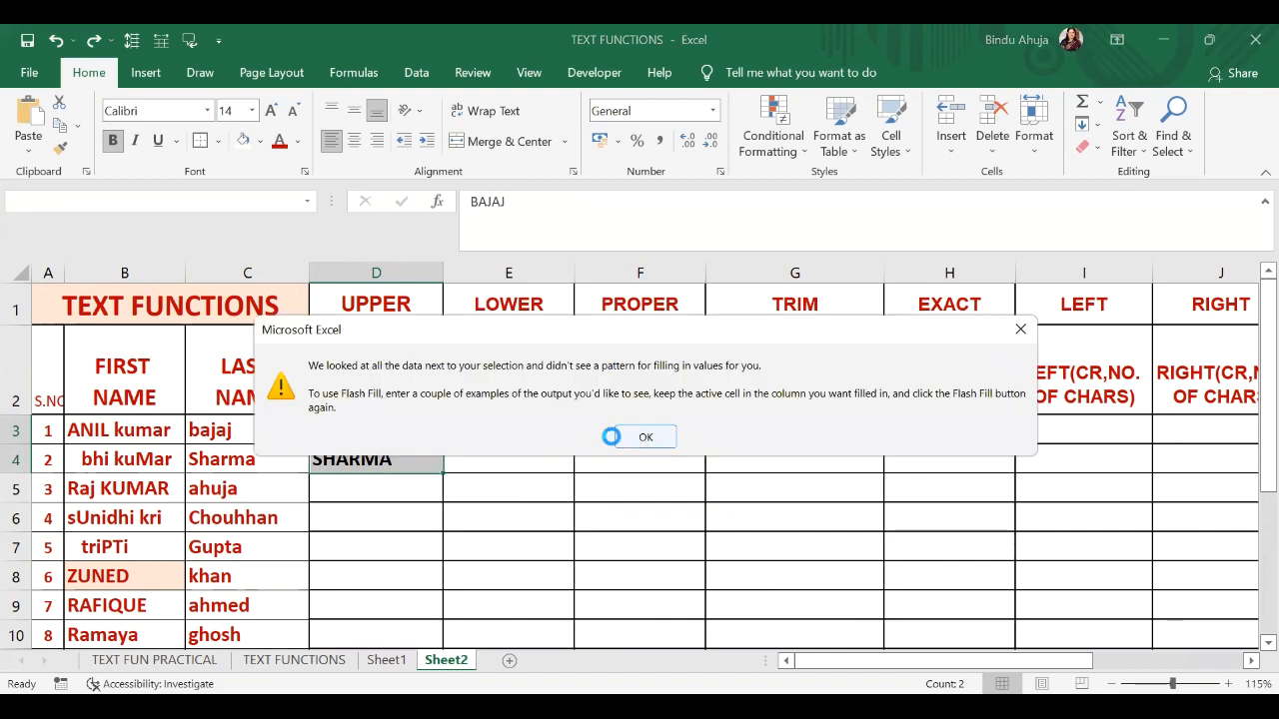
pyautogui.click(645, 437)
# Flash Fill the range D3:D12 with the uppercase last names, following the two examples.
pyautogui.moveTo(414, 433); pyautogui.dragTo(362, 541)
pyautogui.moveTo(360, 558); pyautogui.dragTo(360, 557)
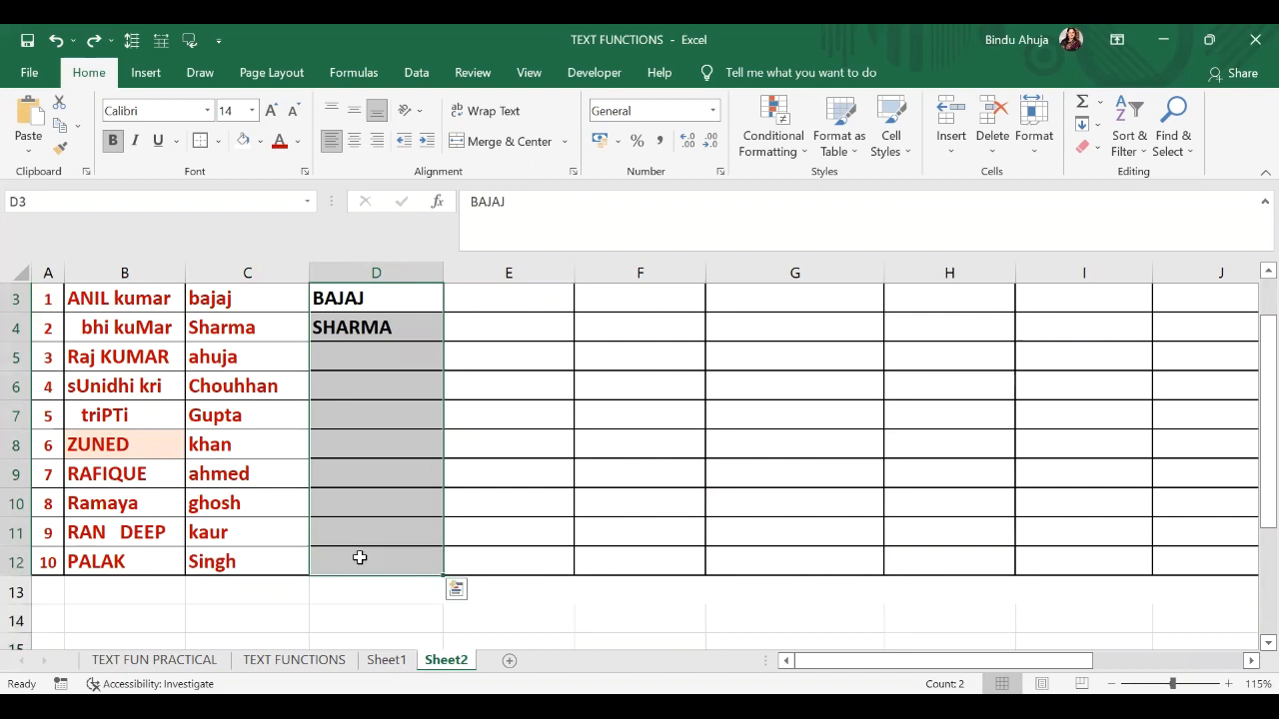
pyautogui.hotkey('ctrl', 'e')
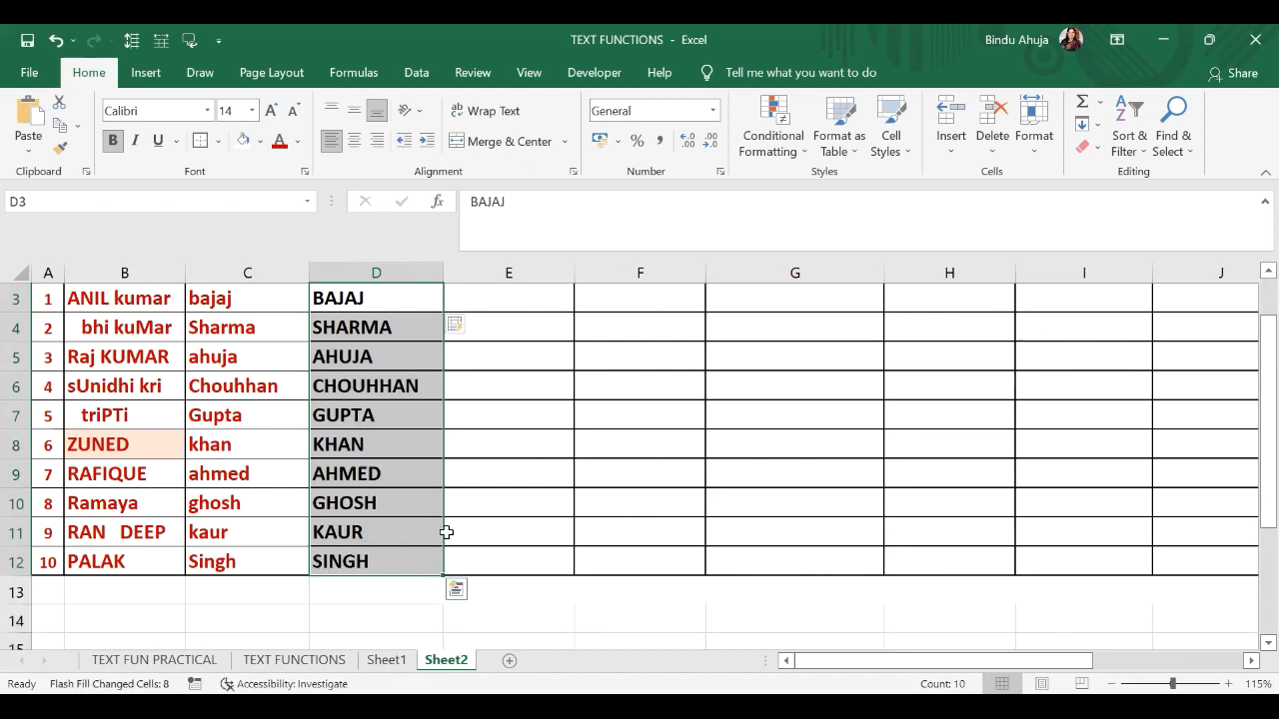
pyautogui.scroll(1, 449, 531)
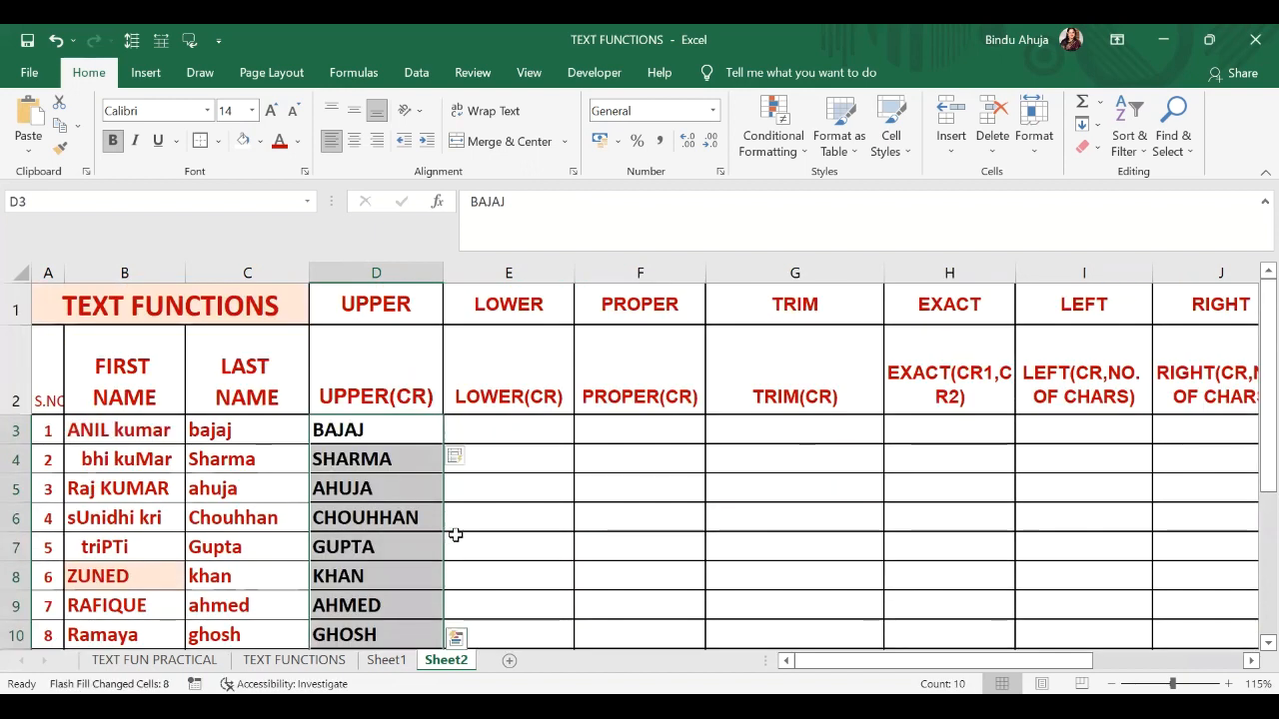
pyautogui.click(510, 432)
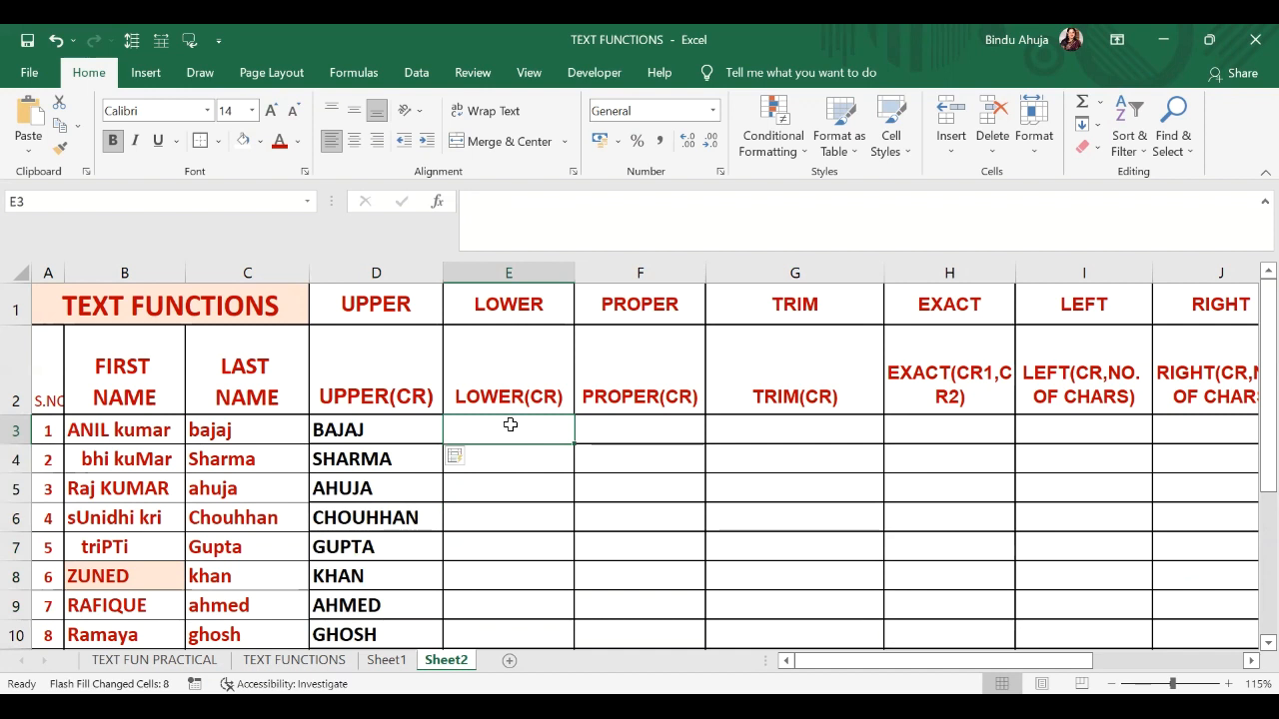
# Enter the first two last names in lowercase in E3 and E4, and Flash Fill E3:E12 from these examples.
pyautogui.write('bajaj')
pyautogui.press('Return')
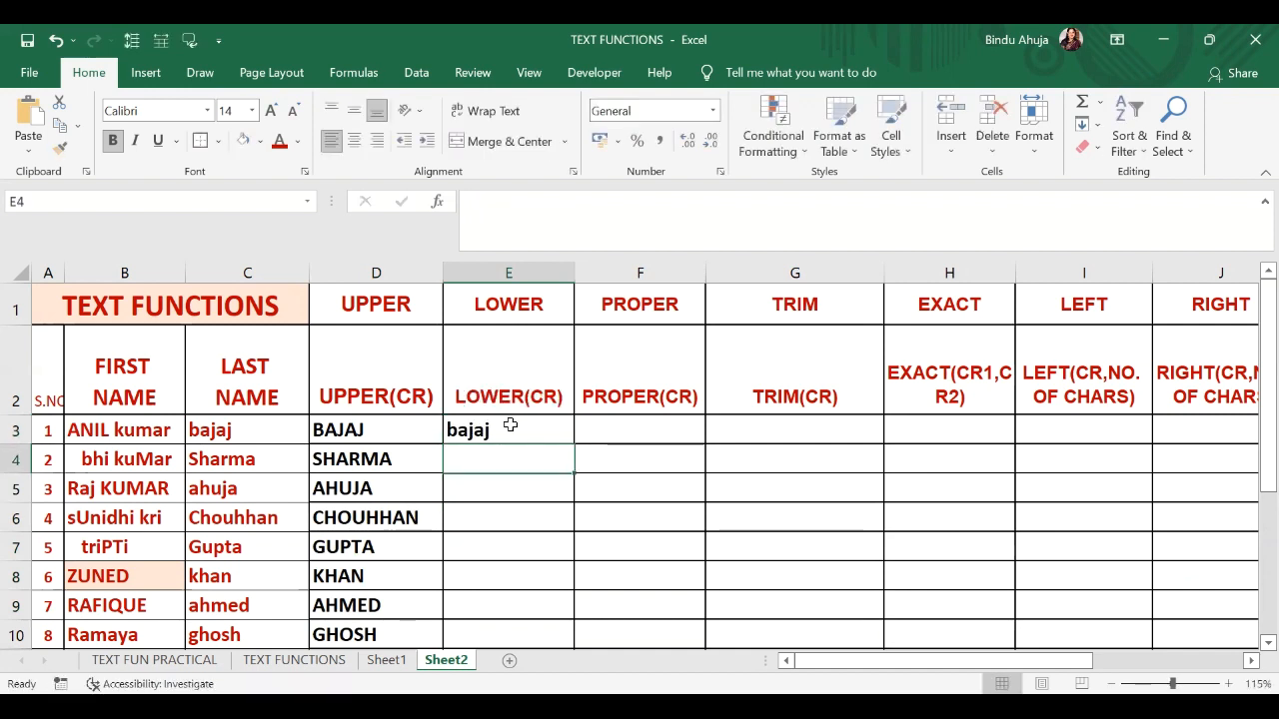
pyautogui.write('sharma')
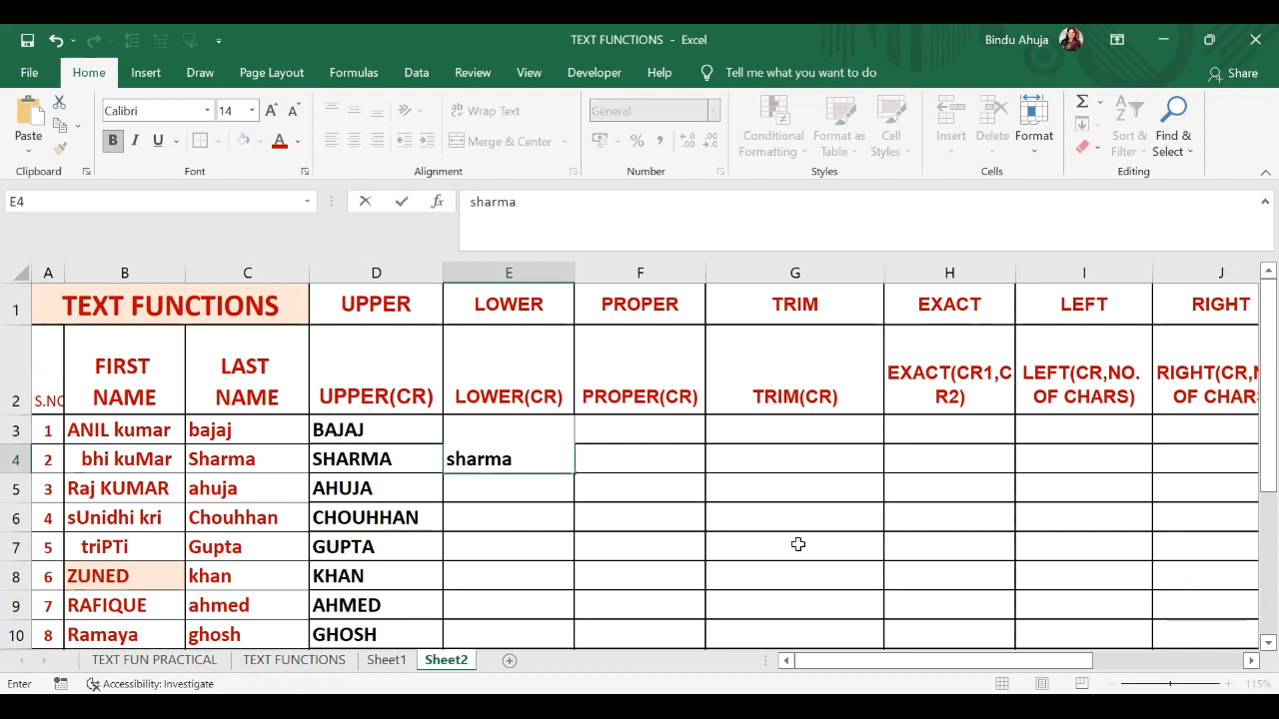
pyautogui.click(514, 435)
pyautogui.moveTo(528, 437); pyautogui.dragTo(493, 561)
pyautogui.hotkey('ctrl', 'e')
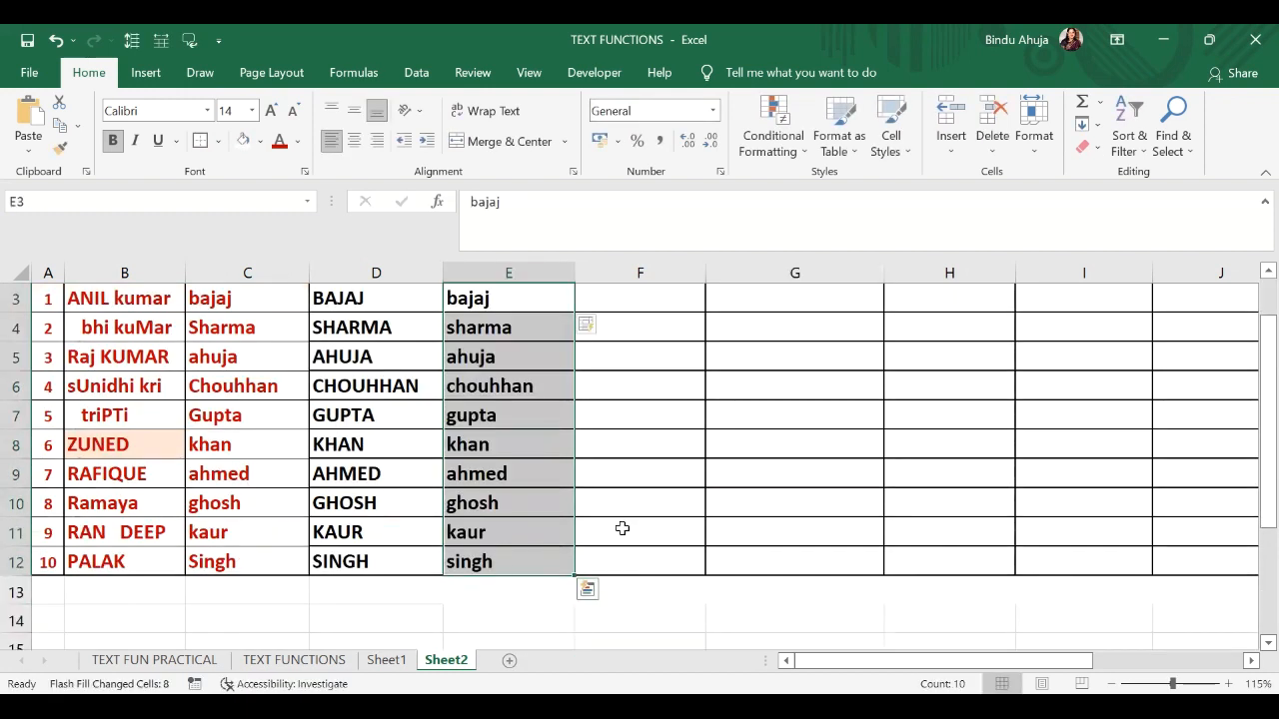
# Enter the first two last names in proper case in F3 and F4, and Flash Fill F3:F12 from these examples.
pyautogui.scroll(1, 640, 519)
pyautogui.click(616, 432)
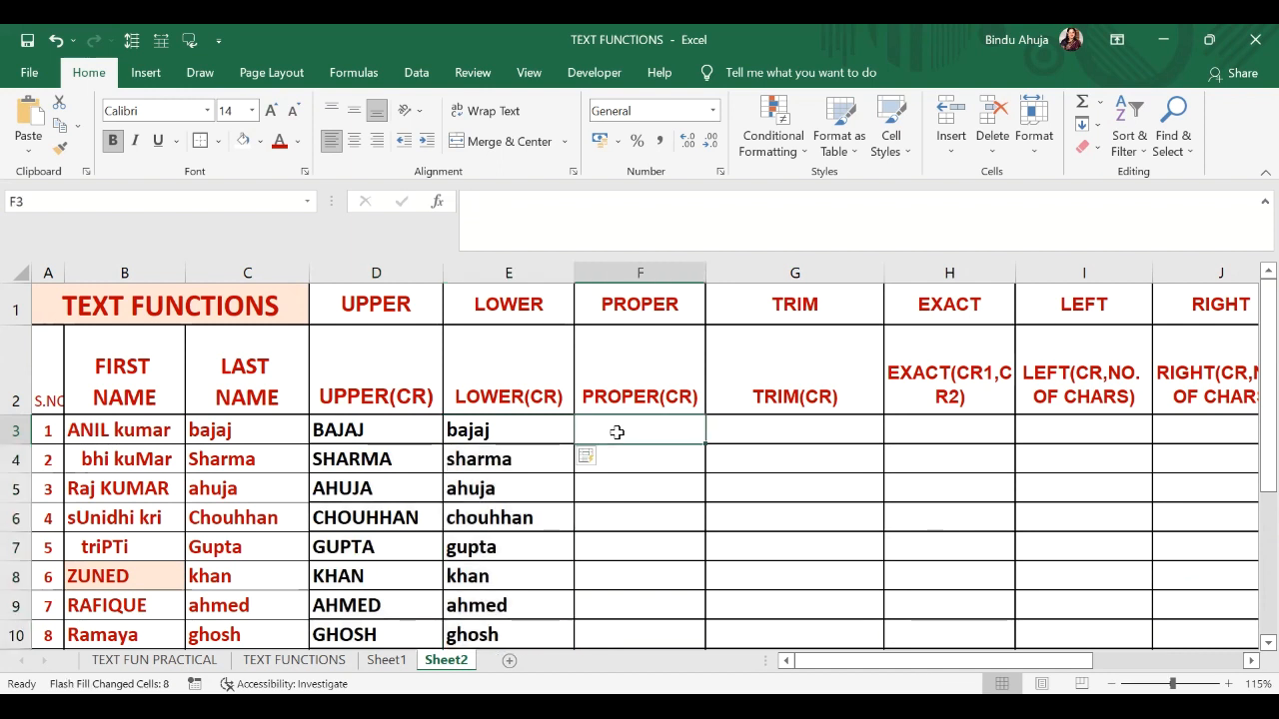
pyautogui.write('Bajaj')
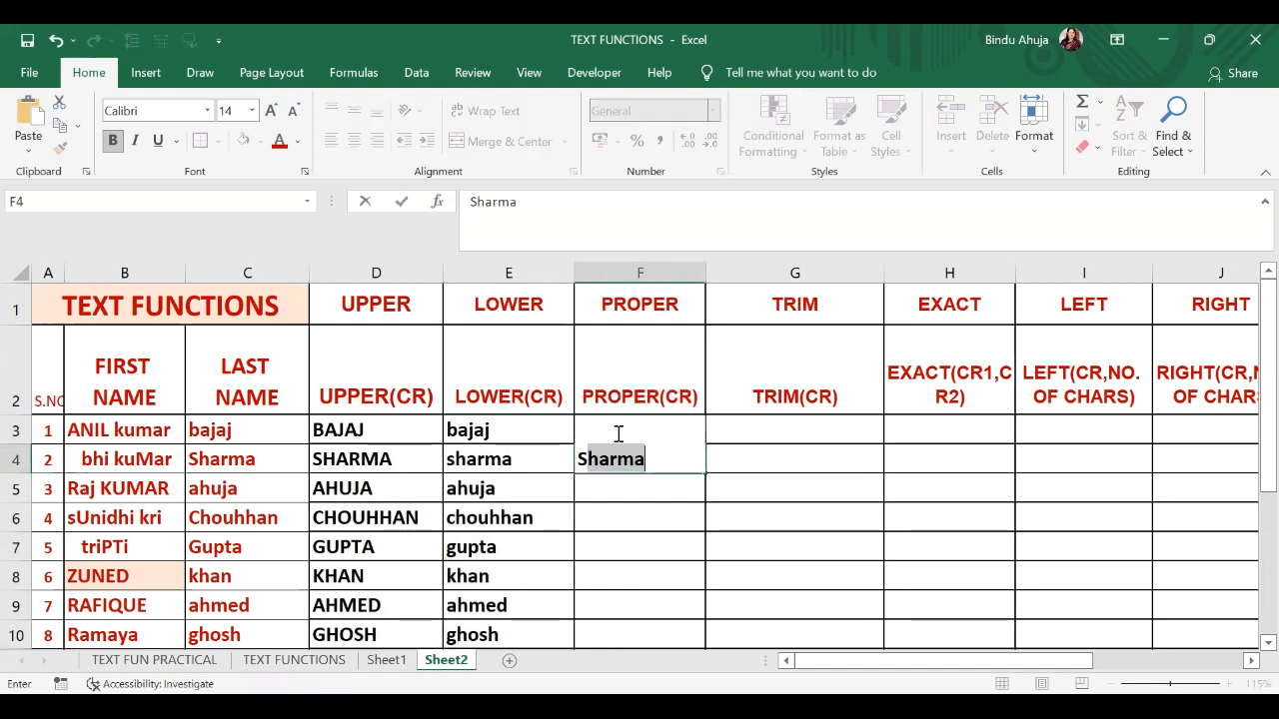
pyautogui.moveTo(623, 422); pyautogui.dragTo(623, 551)
pyautogui.hotkey('ctrl', 'e')
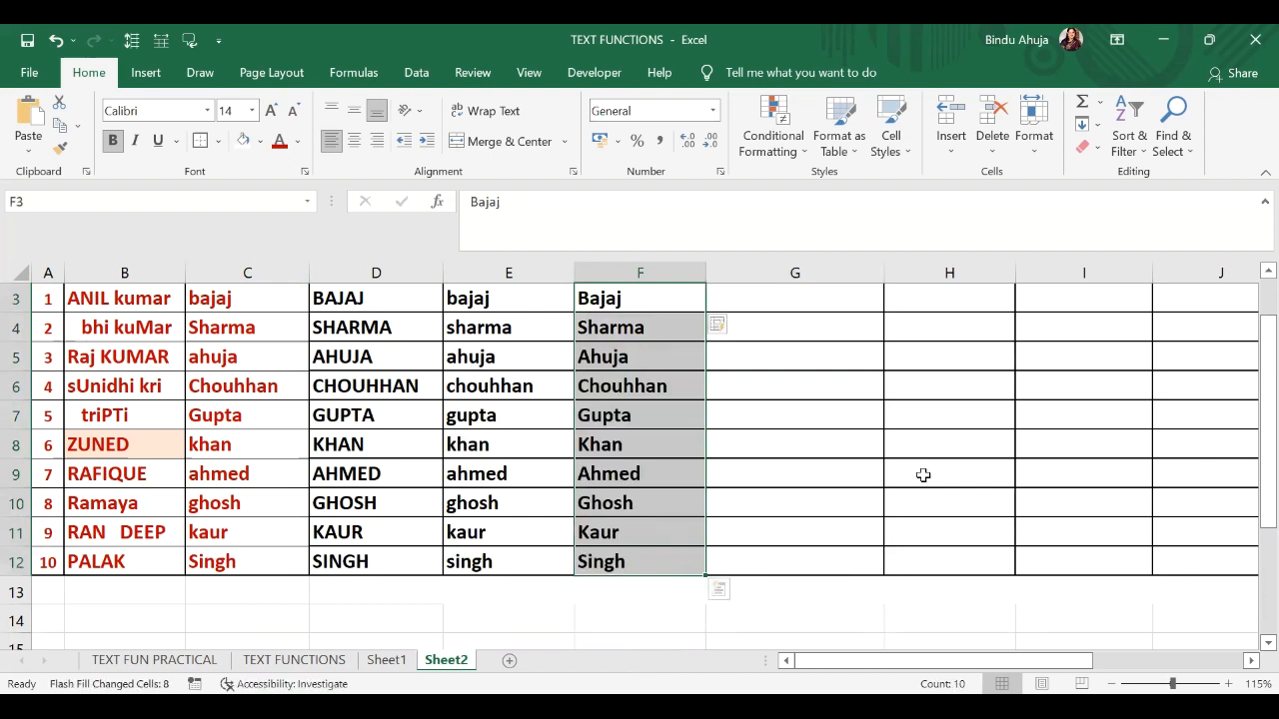
# Replace the last name in C5 with a different lowercase name to test whether the Flash Fill results update.
pyautogui.scroll(1, 923, 475)
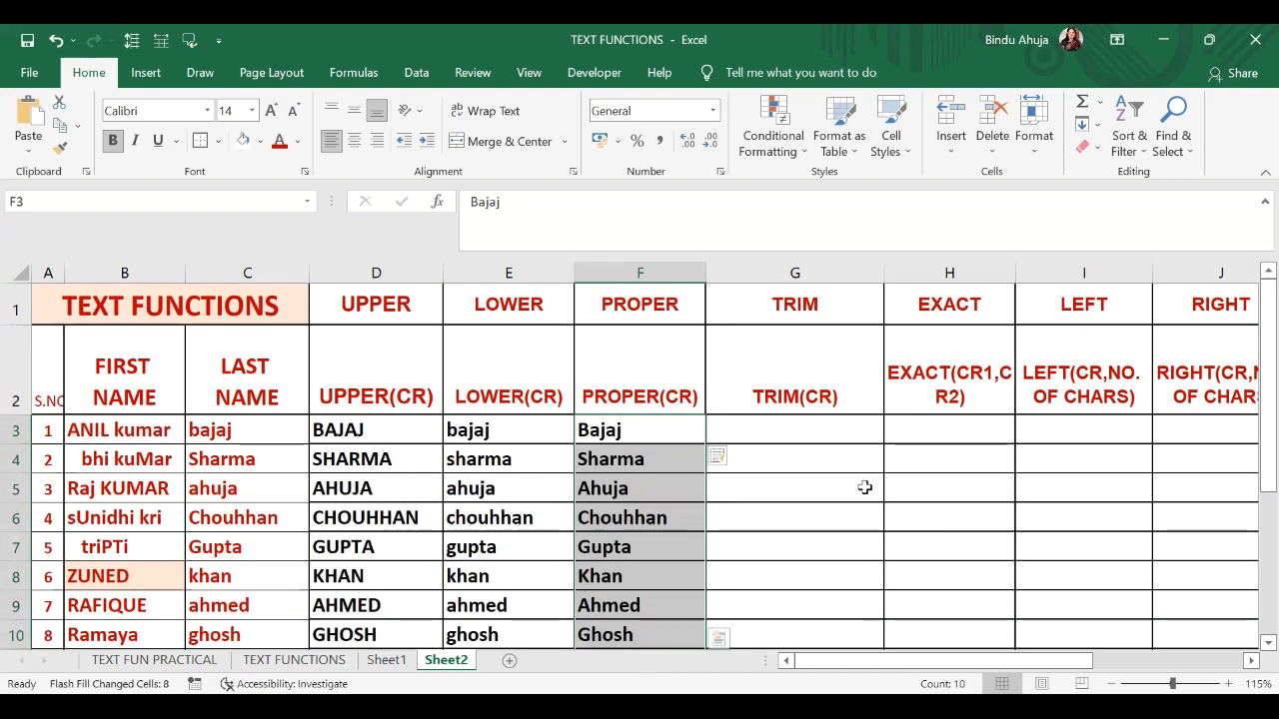
pyautogui.click(806, 441)
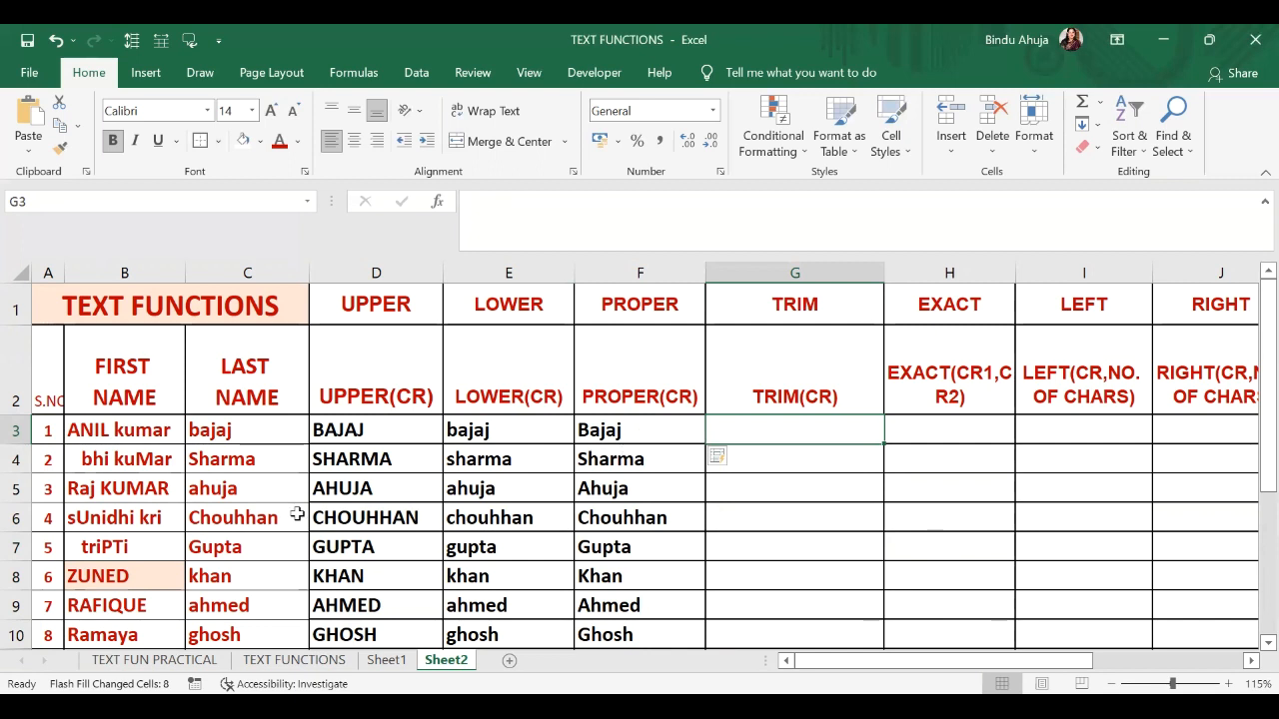
pyautogui.click(277, 491)
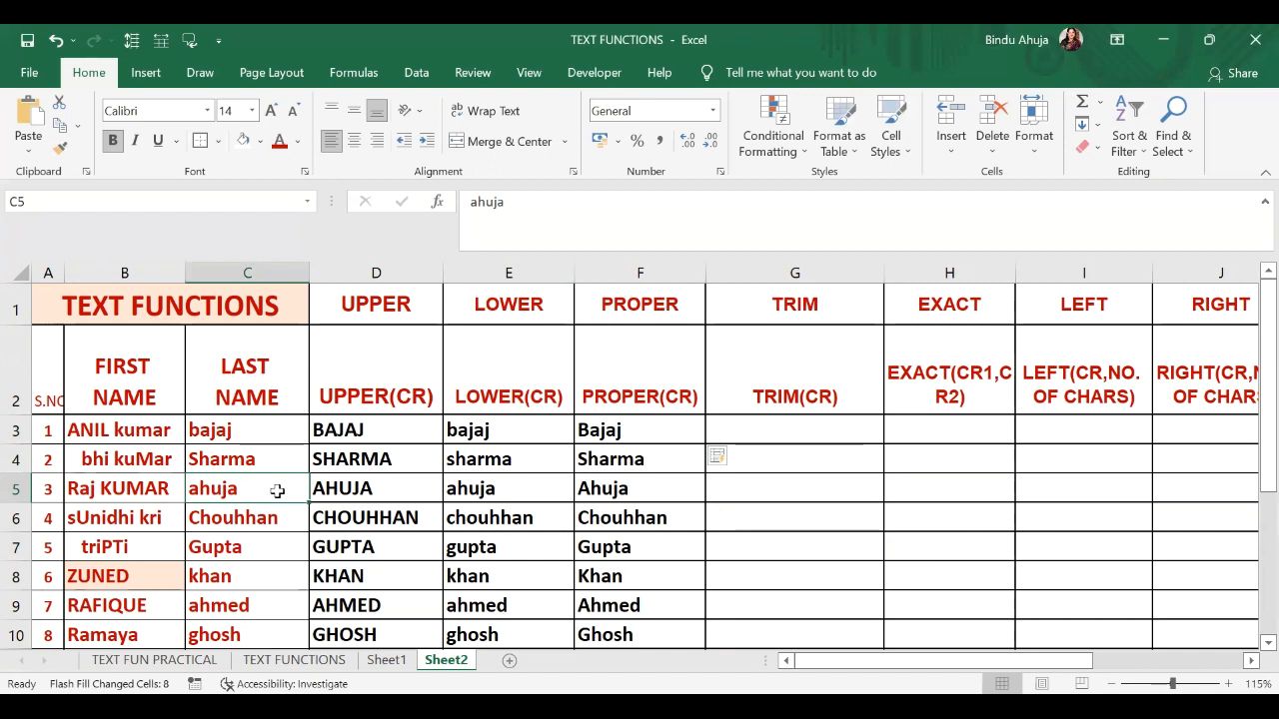
pyautogui.write('ginni')
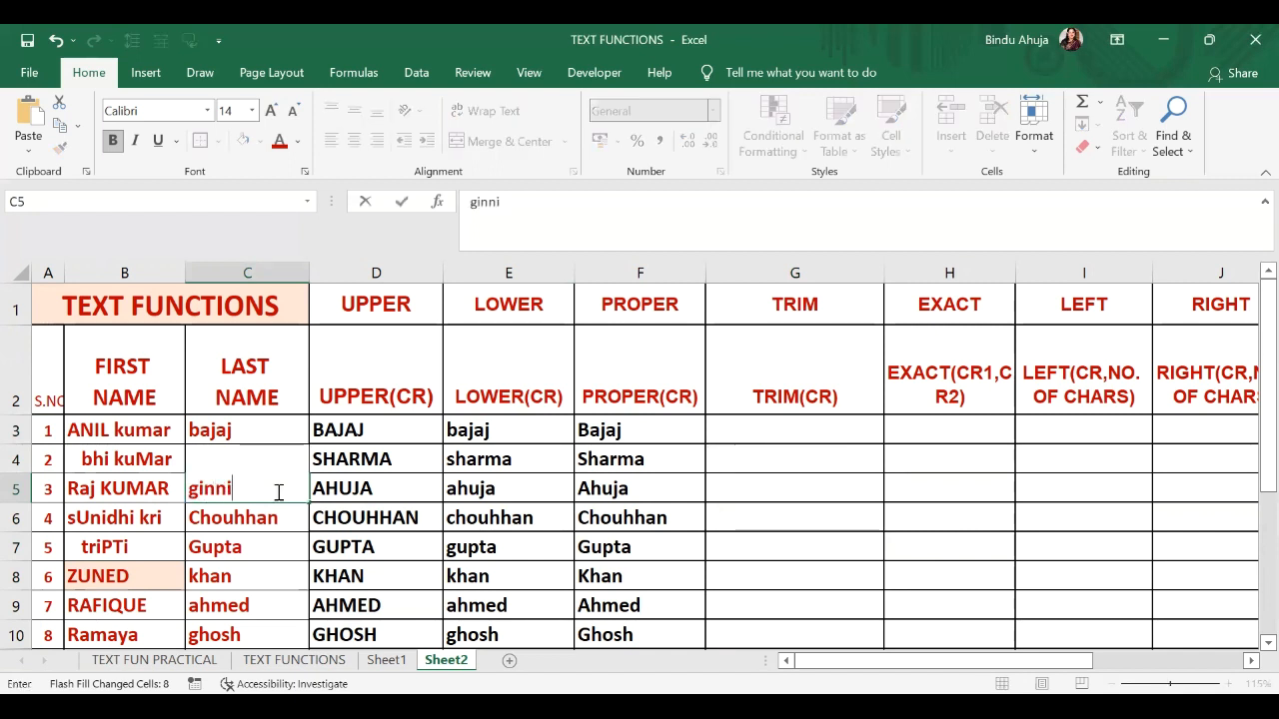
pyautogui.press('Return')
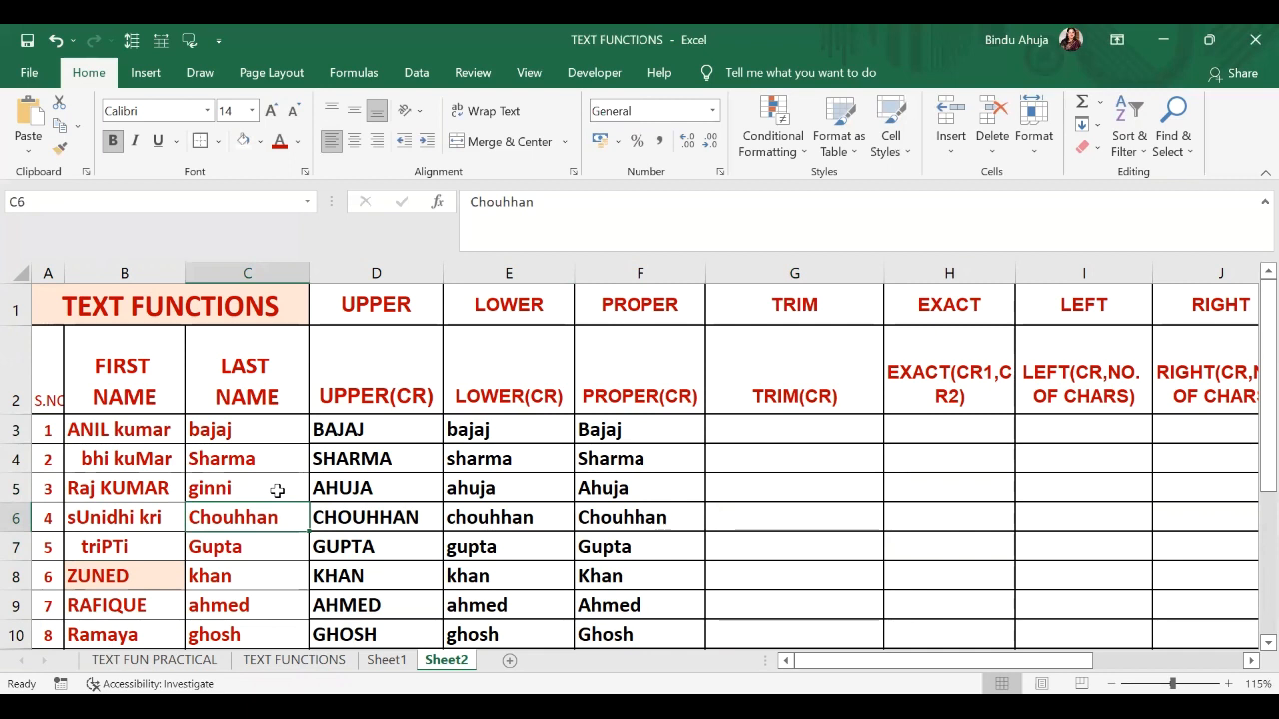
# Clear the Flash Fill results from the UPPER, LOWER and PROPER columns in D3:F12.
pyautogui.moveTo(389, 430); pyautogui.dragTo(672, 576)
pyautogui.press('Delete')
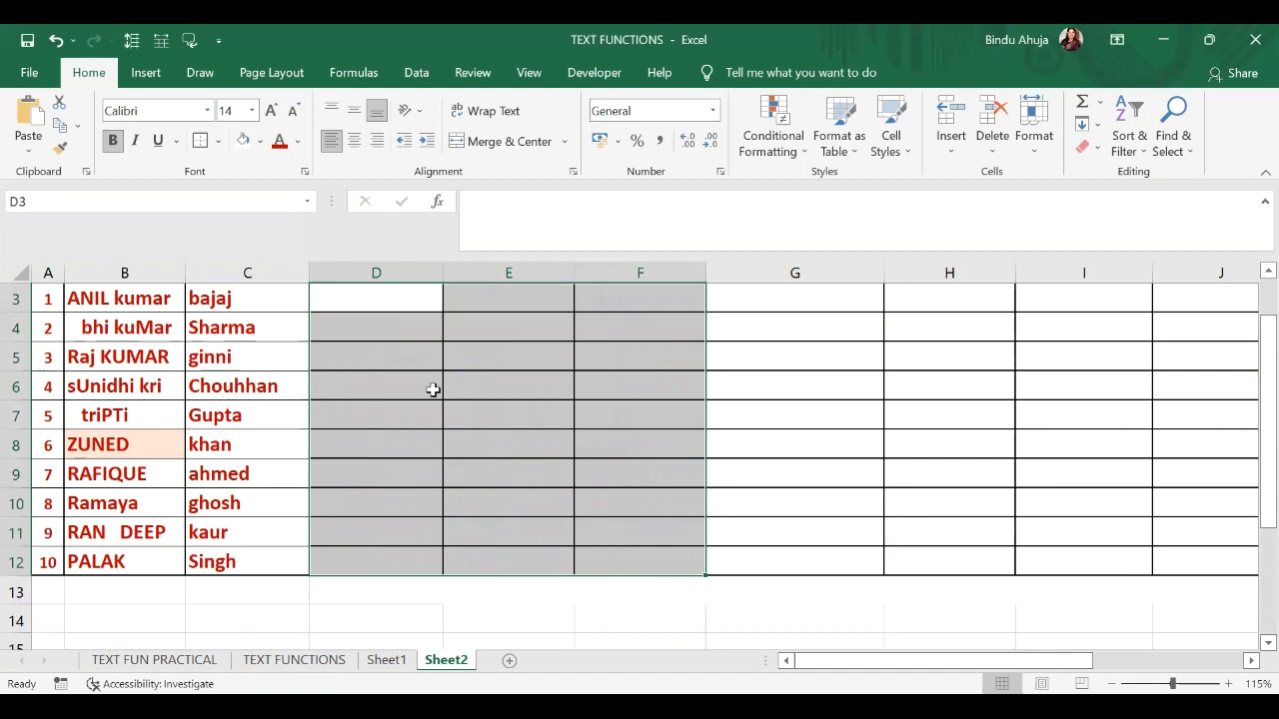
# Enter the formula =UPPER(C3) in D3 and fill it down the UPPER column to D12.
pyautogui.scroll(1, 433, 390)
pyautogui.click(376, 432)
pyautogui.write('=')
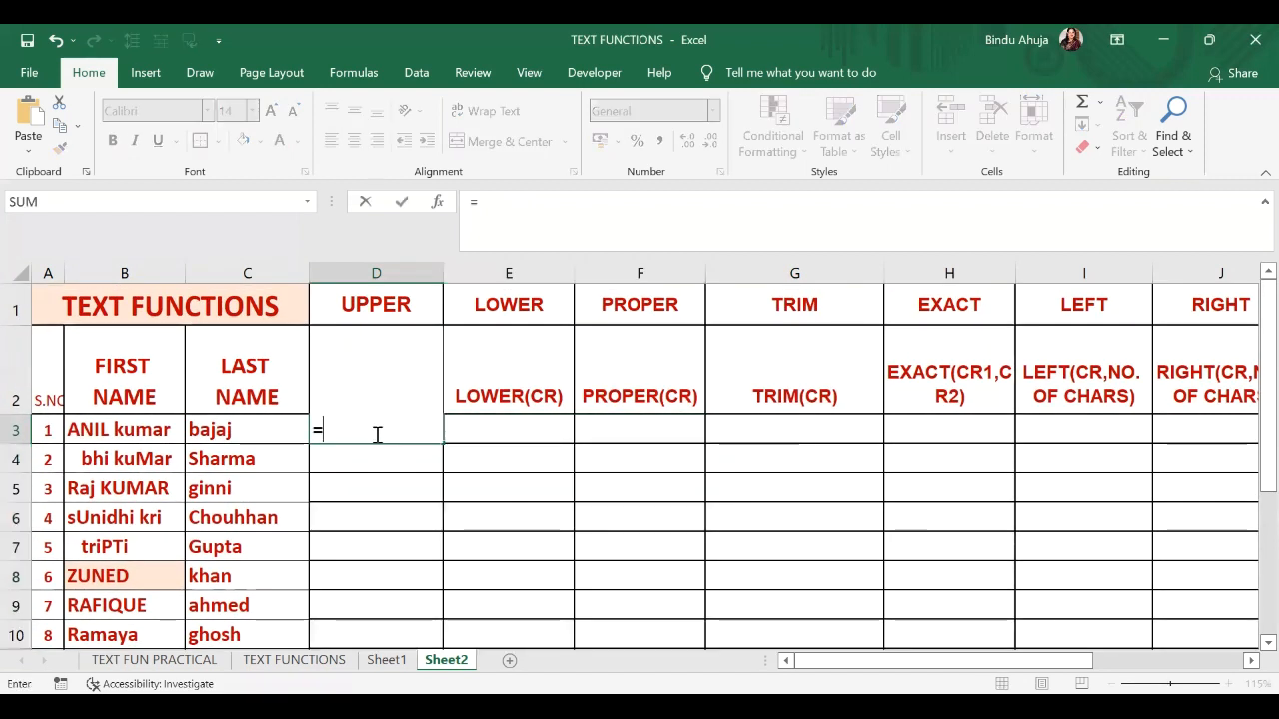
pyautogui.write('upper(')
pyautogui.click(246, 432)
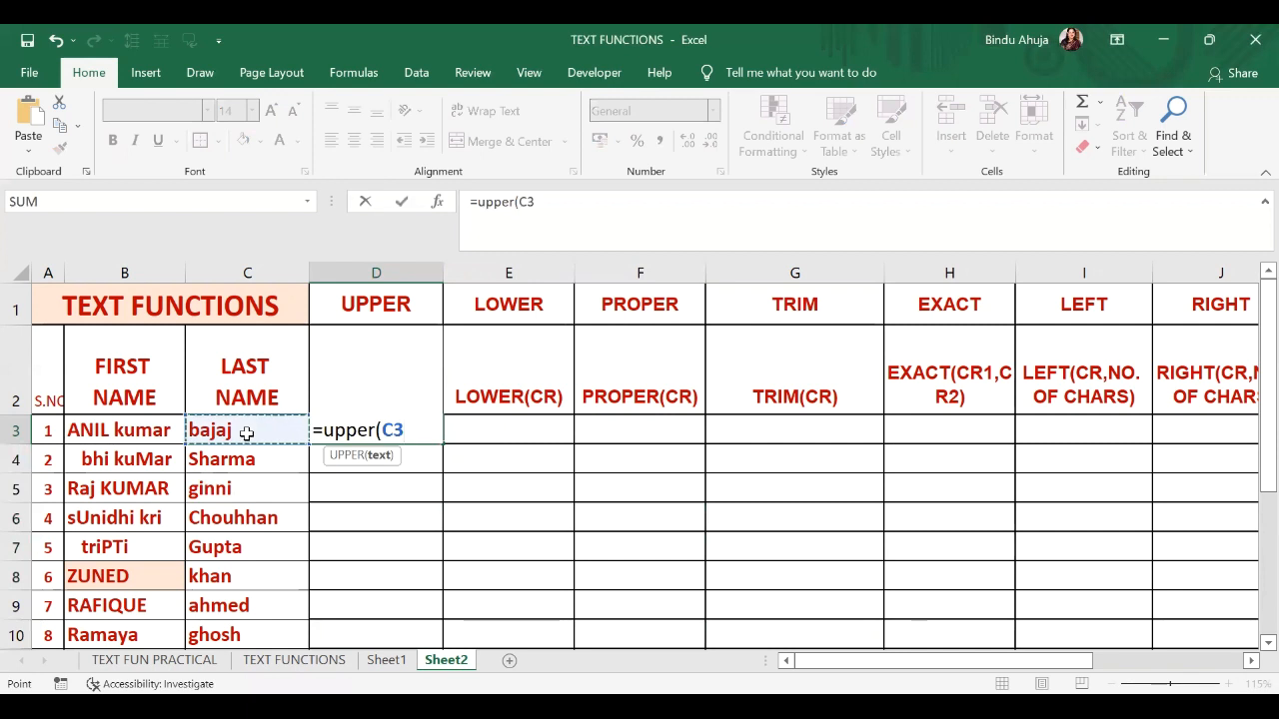
pyautogui.write(')')
pyautogui.press('Return')
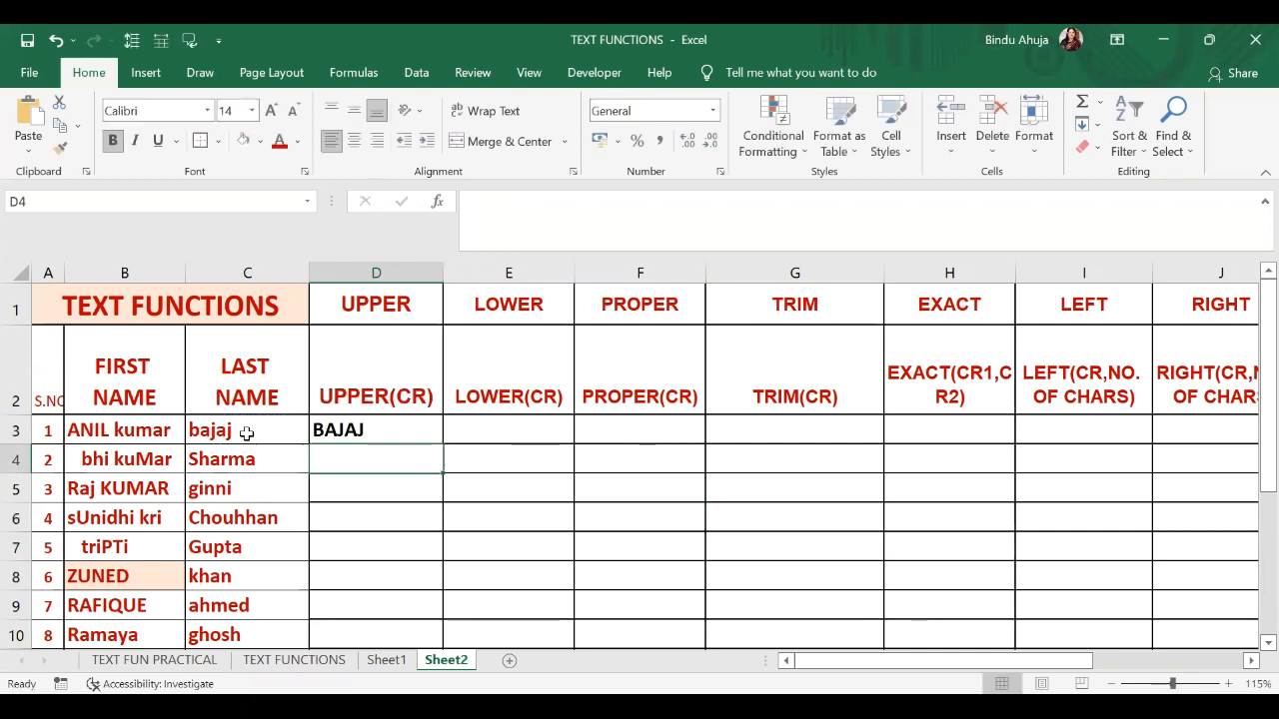
pyautogui.click(400, 434)
pyautogui.doubleClick(442, 446)
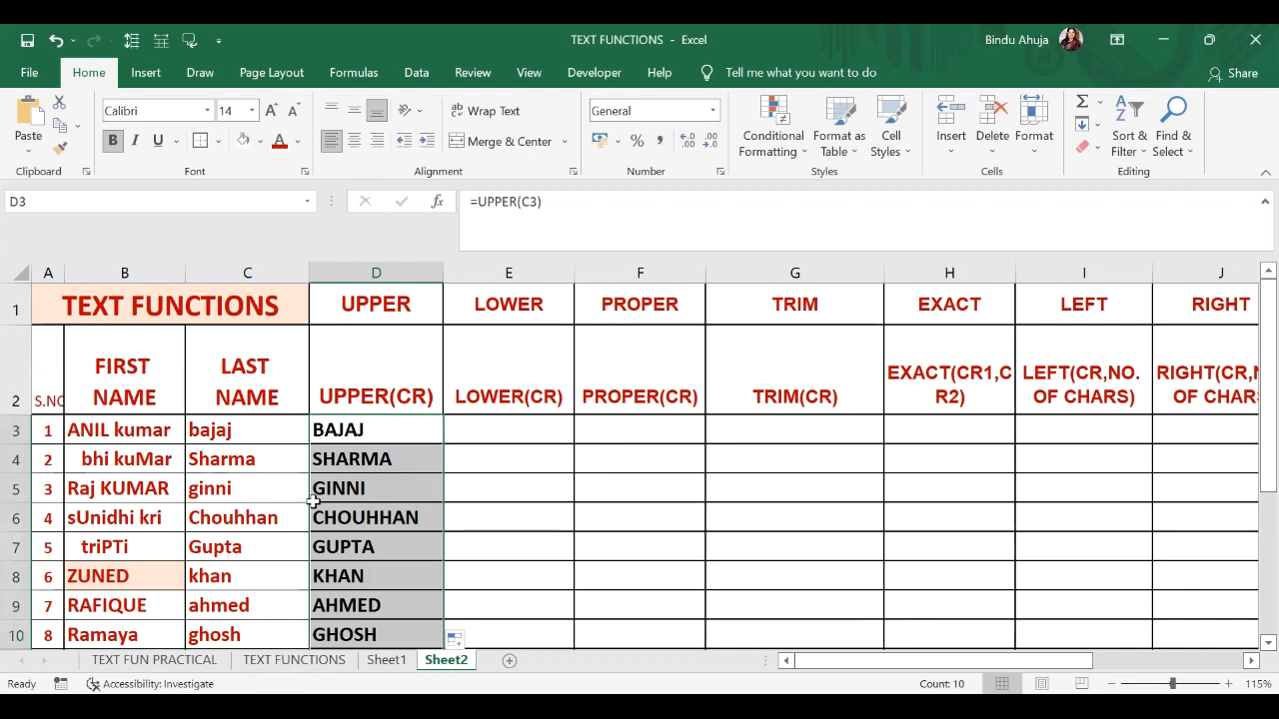
# Change the last name in C5 back to the original lowercase one to test the UPPER formula's update.
pyautogui.click(262, 494)
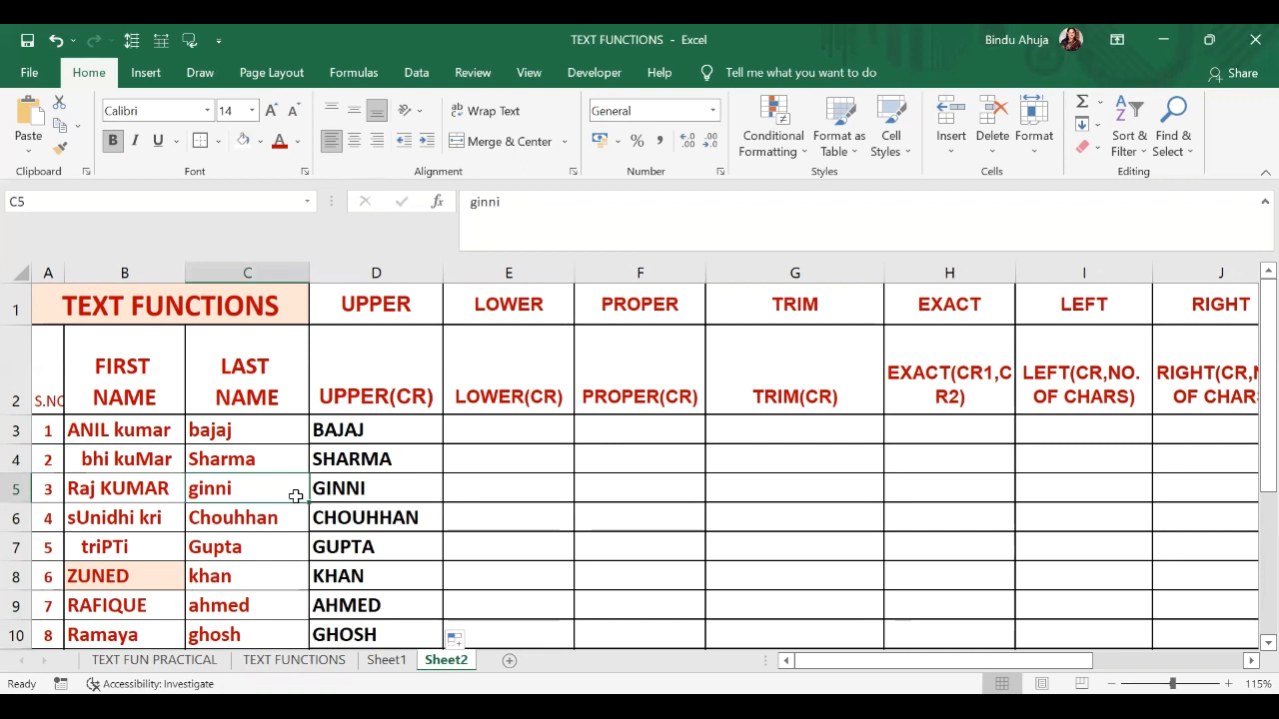
pyautogui.write('ahuja')
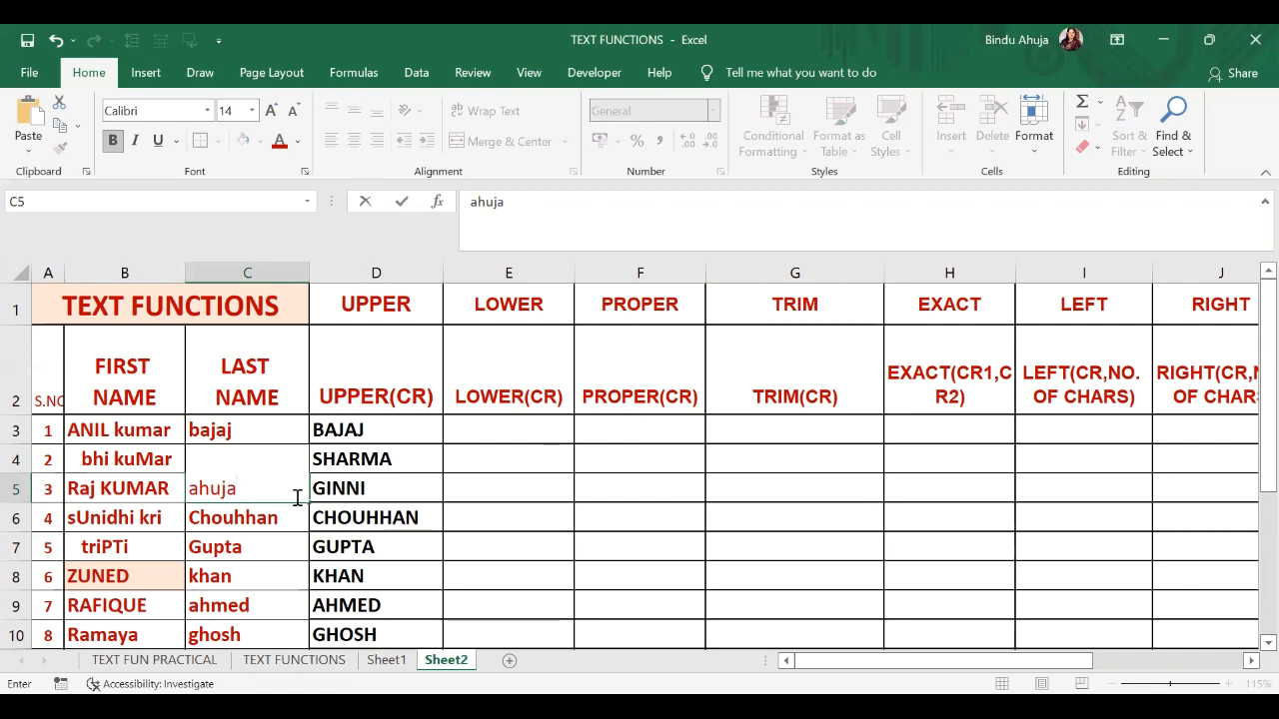
pyautogui.press('Return')
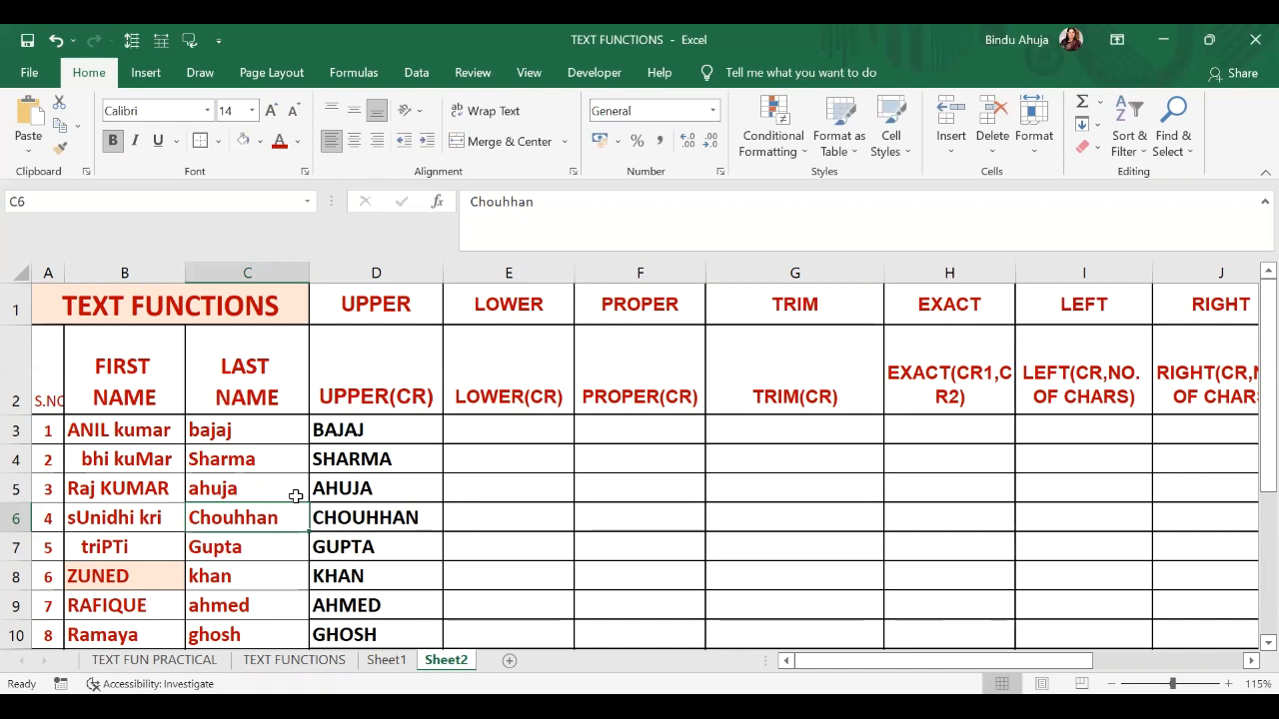